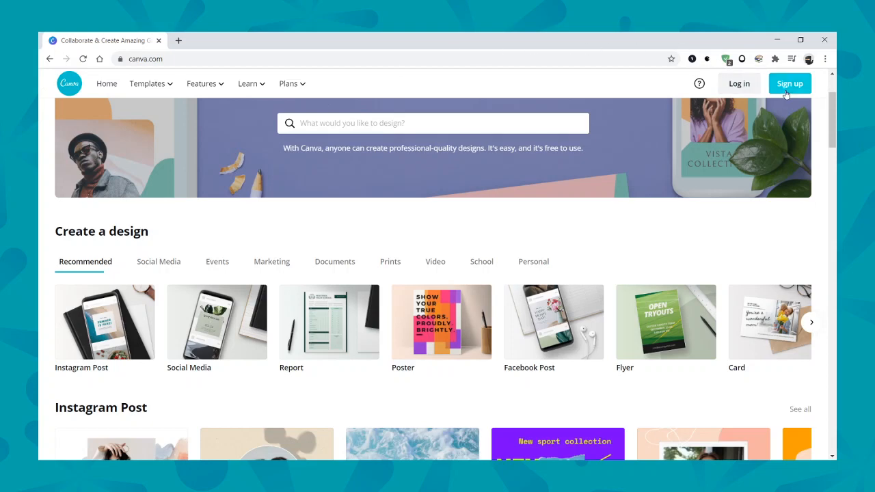
- Log in to the Canva account with the filled-in e-mail and password
{"action": "left_click", "coordinate": [738, 84]}
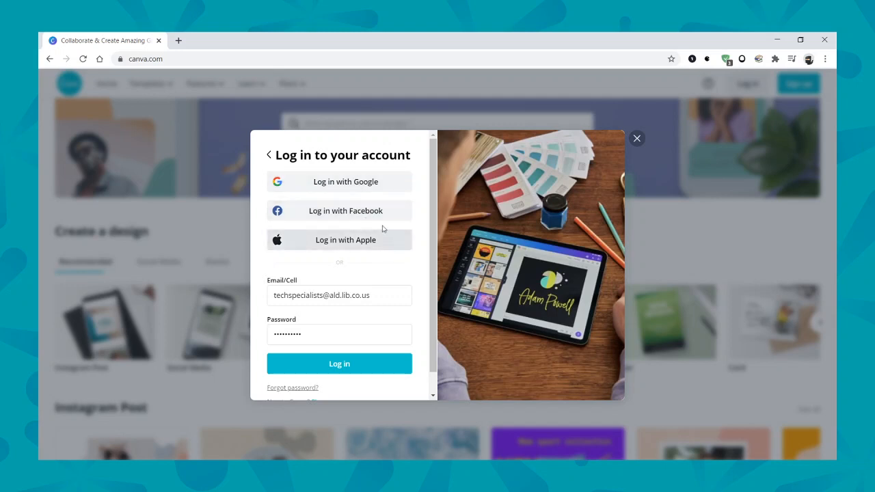
{"action": "left_click", "coordinate": [330, 368]}
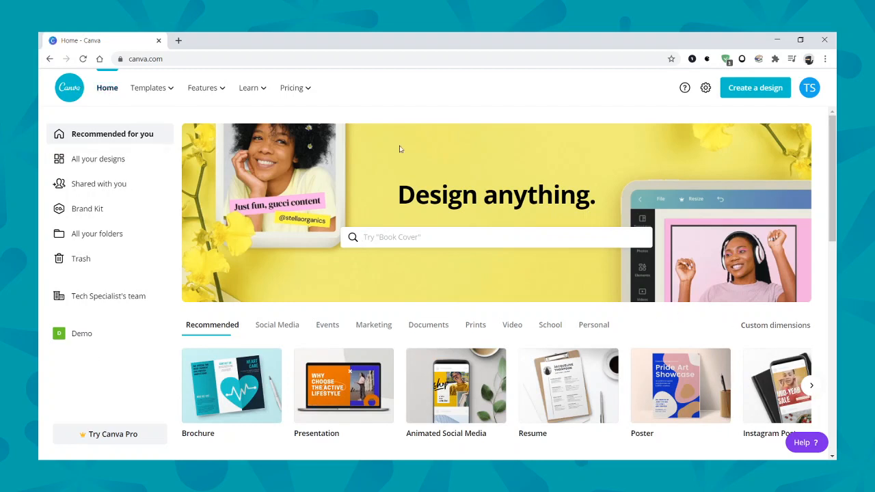
- Look over the Templates, Features, Learn and Pricing options and the account options on the home page
{"action": "mouse_move", "coordinate": [147, 87]}
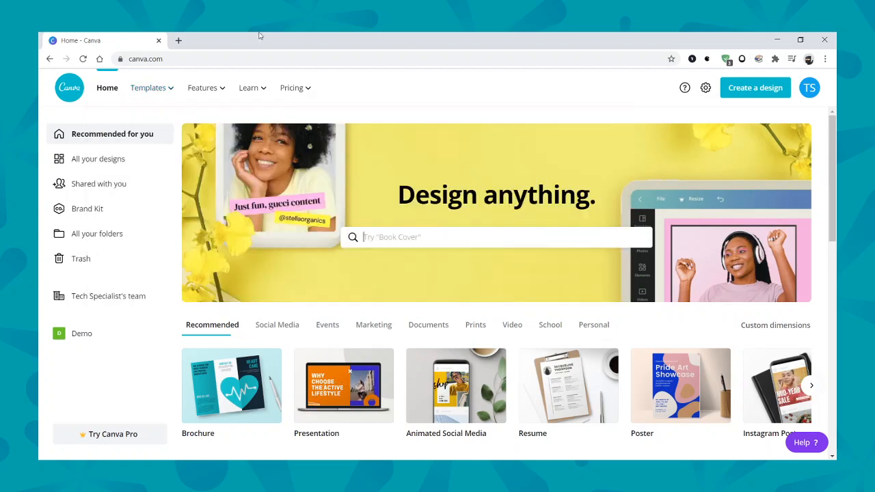
{"action": "mouse_move", "coordinate": [193, 101]}
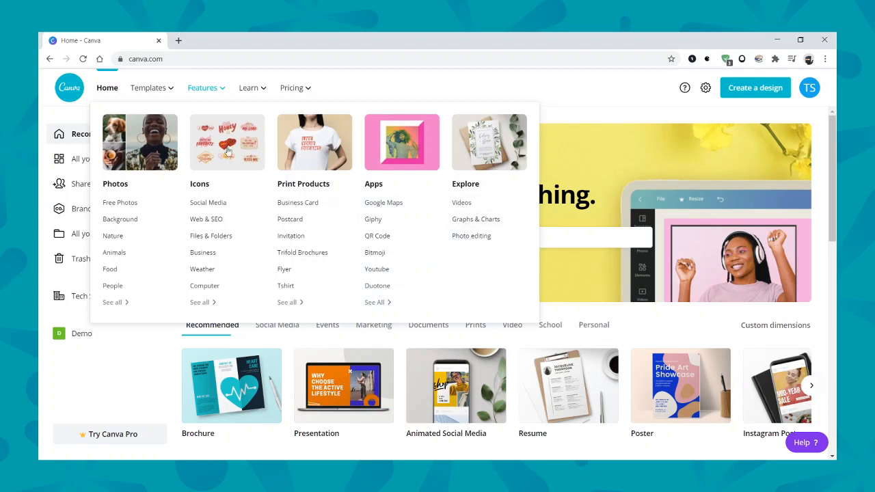
{"action": "mouse_move", "coordinate": [250, 95]}
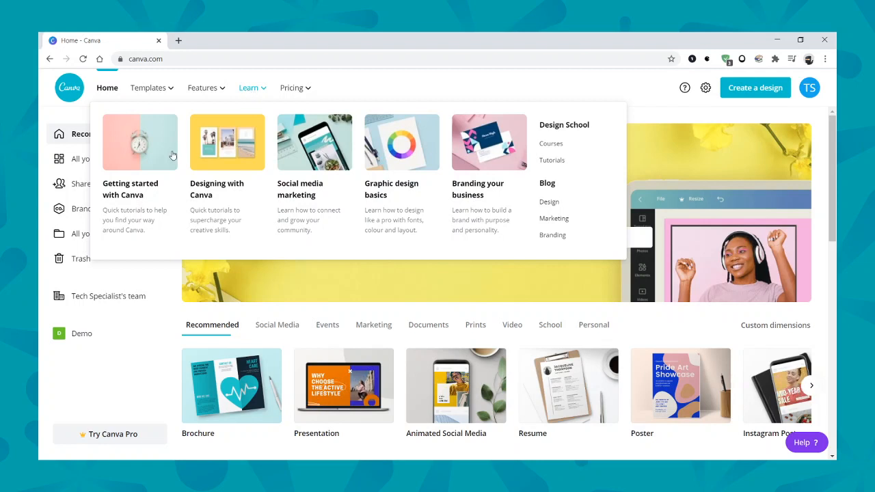
{"action": "mouse_move", "coordinate": [301, 93]}
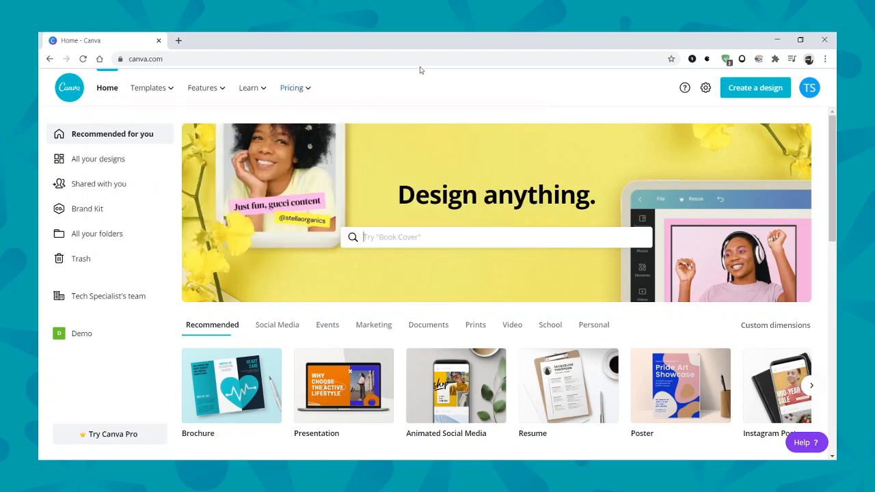
{"action": "left_click", "coordinate": [810, 90]}
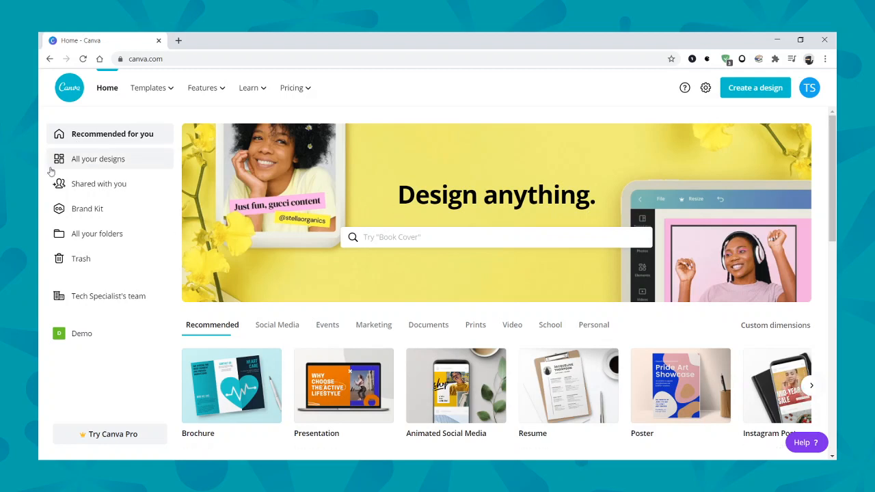
- View the list of all designs and examine the Brand Kit's logos, colors and fonts sections
{"action": "left_click", "coordinate": [87, 160]}
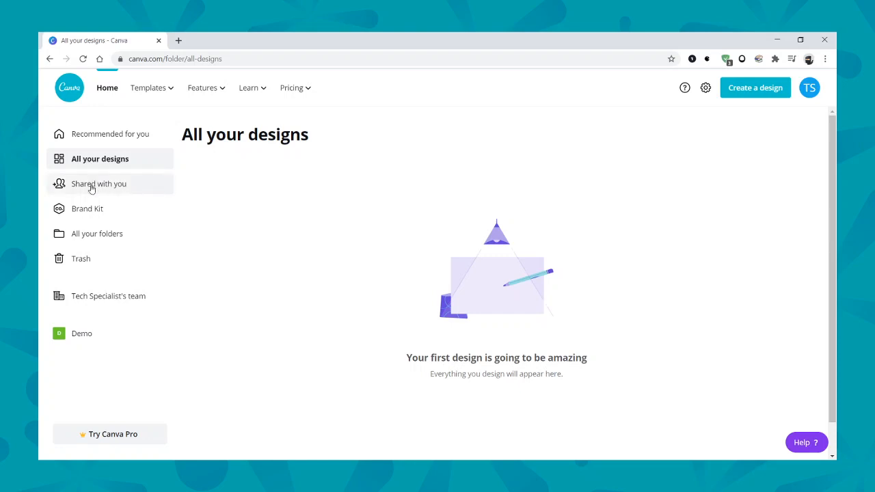
{"action": "left_click", "coordinate": [81, 209]}
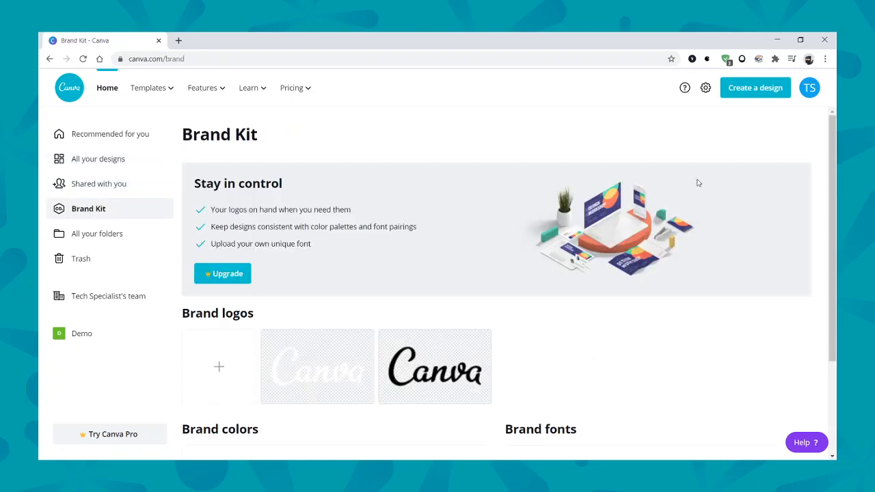
{"action": "scroll", "coordinate": [536, 220], "scroll_direction": "down", "scroll_amount": 2}
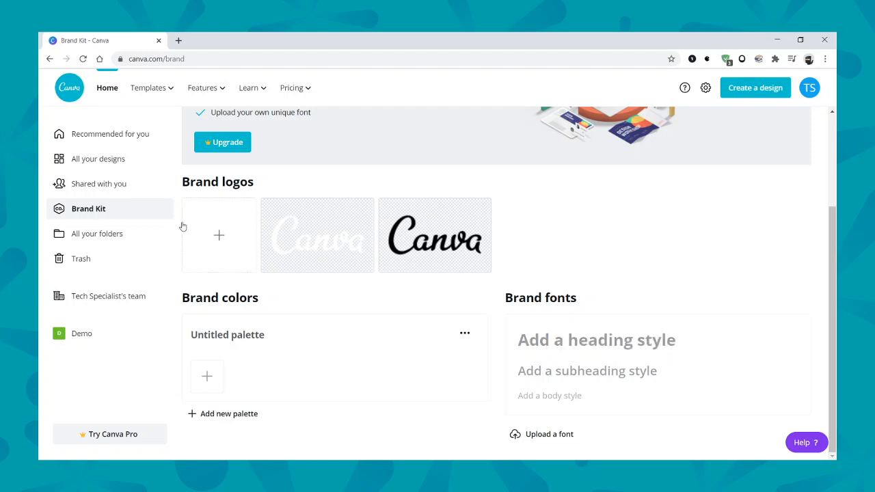
- View all folders and check the options for the untitled design in the trash
{"action": "left_click", "coordinate": [91, 239]}
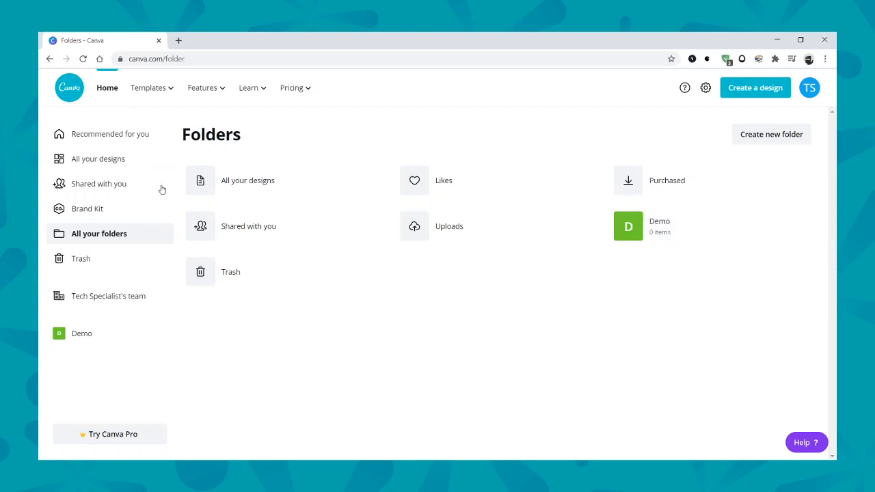
{"action": "left_click", "coordinate": [101, 268]}
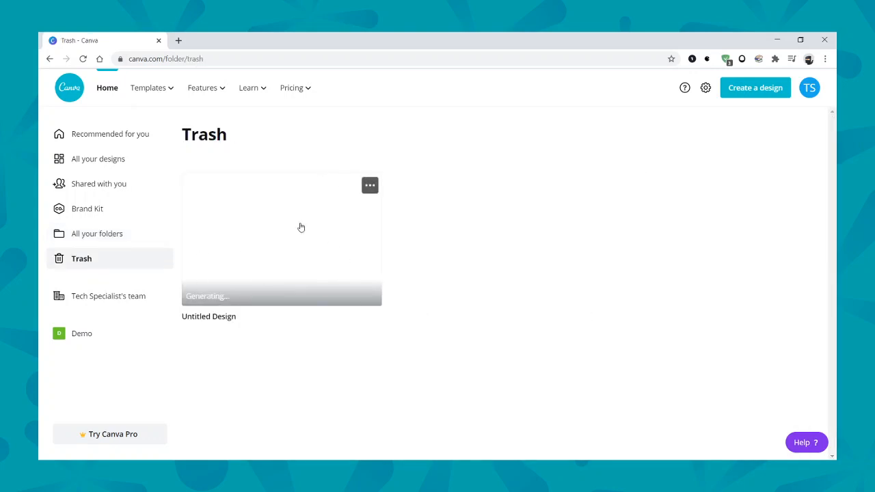
{"action": "left_click", "coordinate": [369, 185]}
- Look over the team's page with its shared designs section, and return to the recommended home page
{"action": "left_click", "coordinate": [86, 297]}
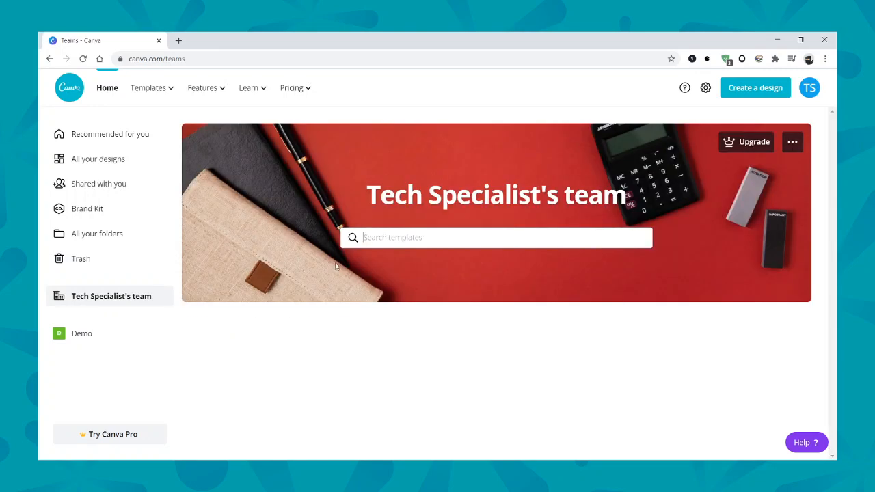
{"action": "scroll", "coordinate": [471, 291], "scroll_direction": "down", "scroll_amount": 2}
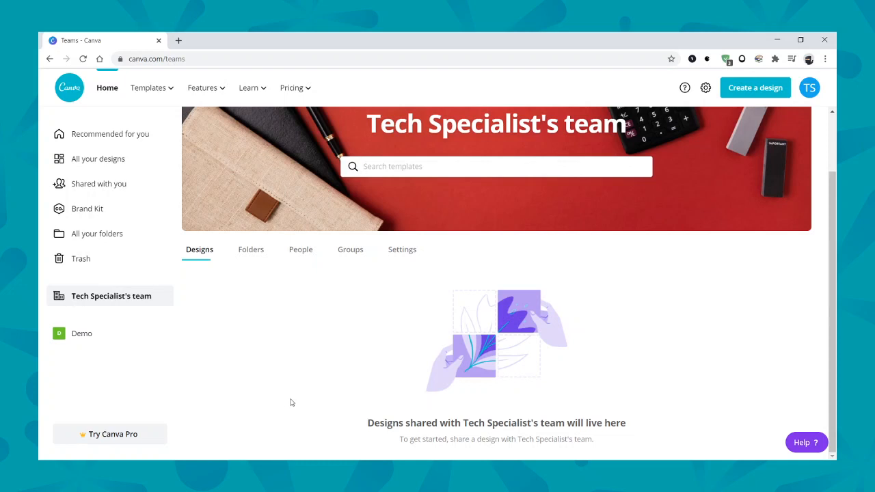
{"action": "scroll", "coordinate": [396, 355], "scroll_direction": "up", "scroll_amount": 1}
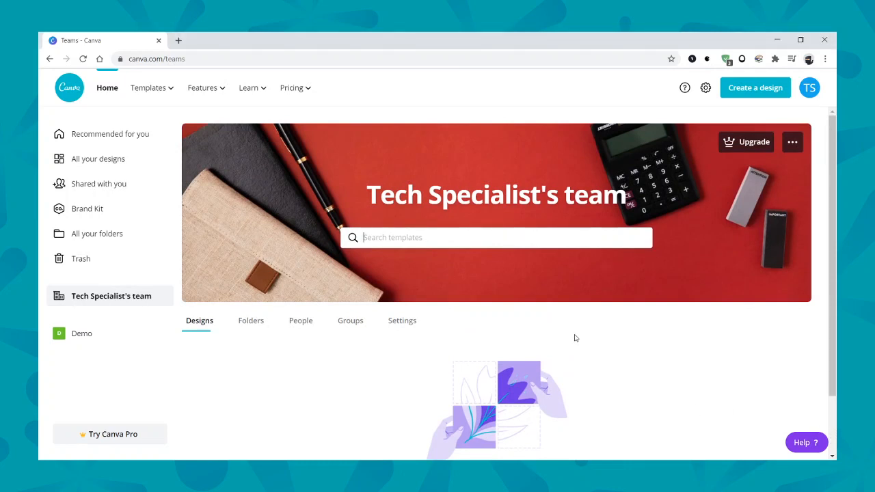
{"action": "left_click", "coordinate": [87, 137]}
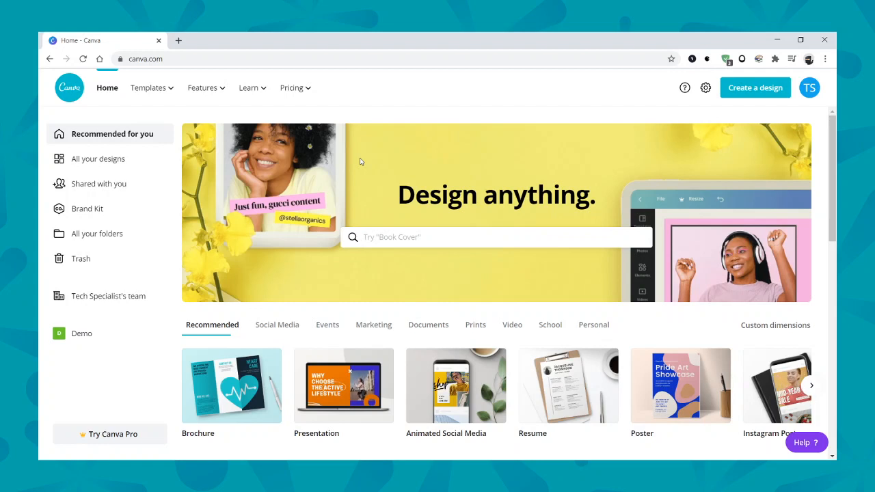
- View the suggested types for a new design and its custom dimensions settings, and close them without creating anything
{"action": "left_click", "coordinate": [765, 91]}
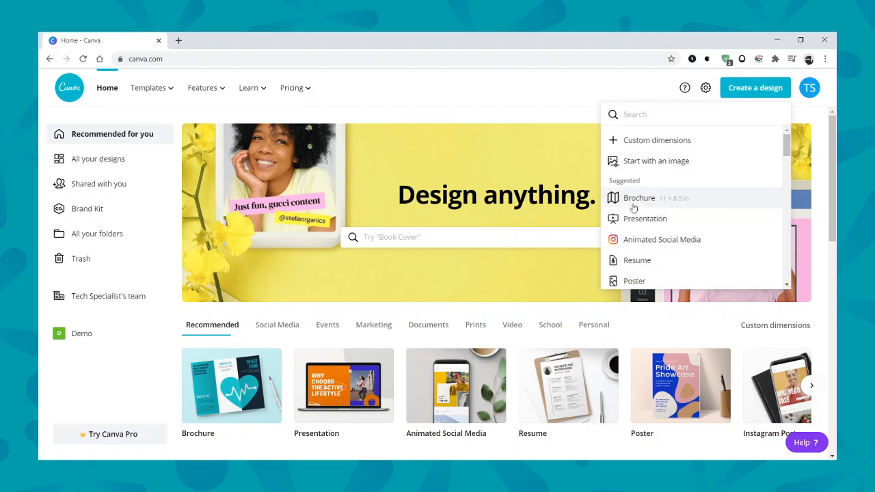
{"action": "left_click", "coordinate": [658, 140]}
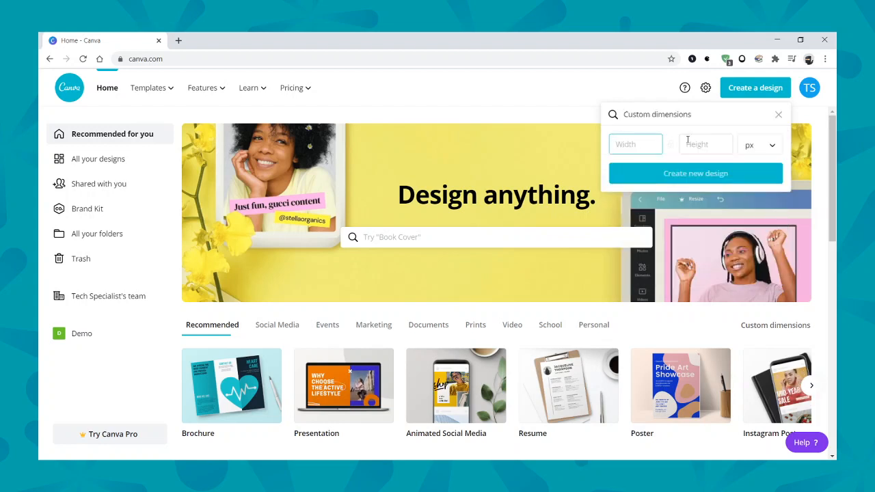
{"action": "left_click", "coordinate": [486, 94]}
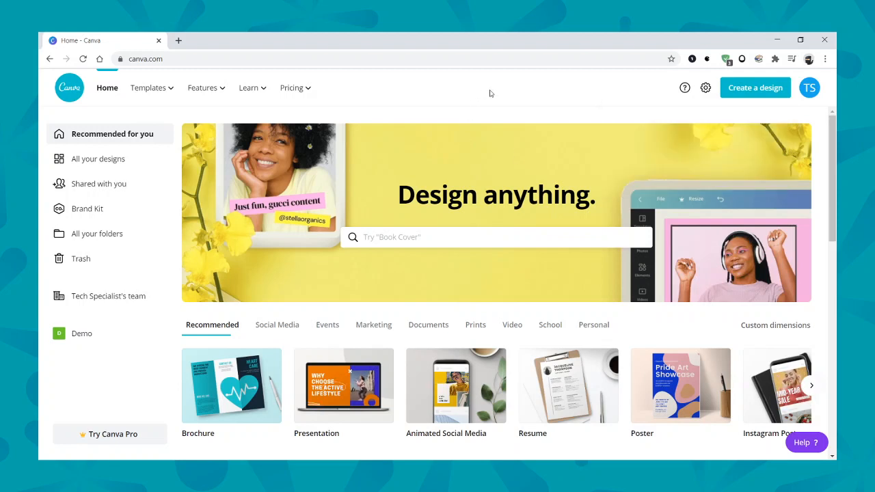
- Search the design types for "twitch" and for "twitter", and clear the search
{"action": "left_click", "coordinate": [394, 236]}
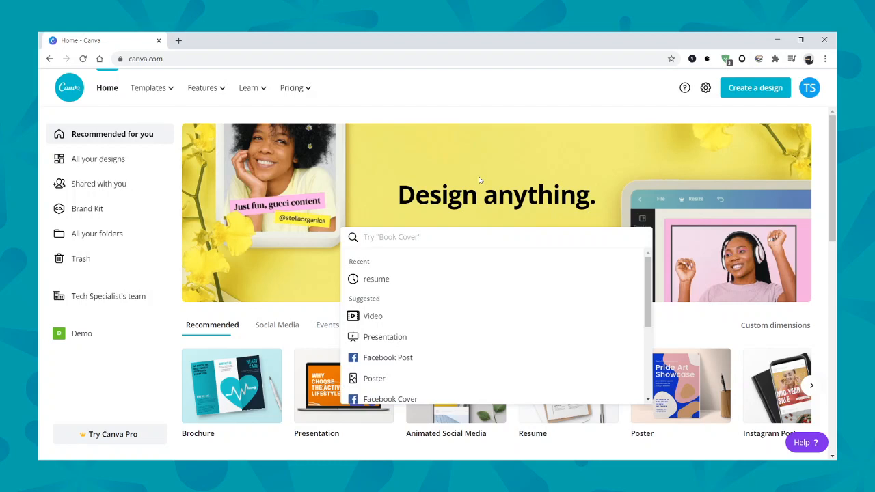
{"action": "type", "text": "twitch"}
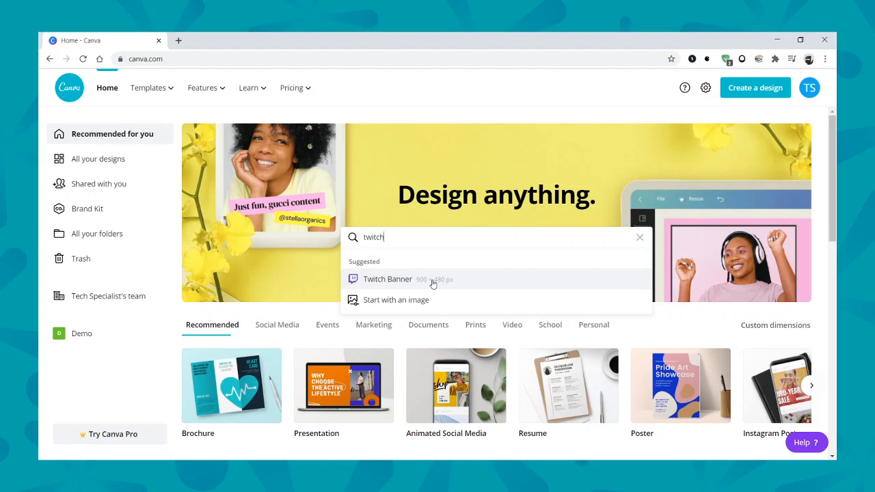
{"action": "double_click", "coordinate": [414, 243]}
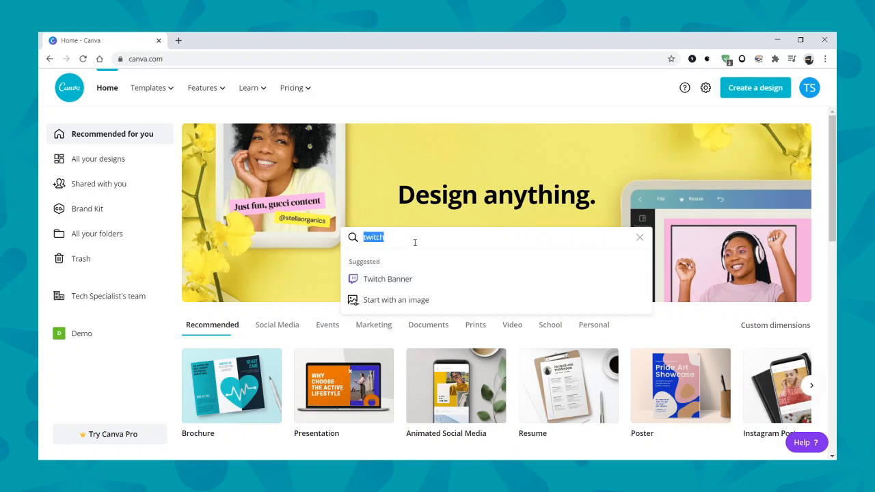
{"action": "type", "text": "twitter"}
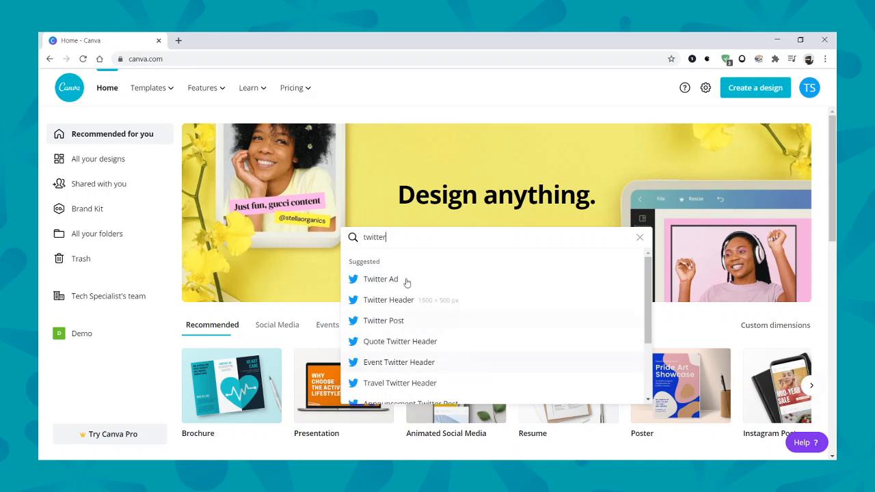
{"action": "left_click", "coordinate": [639, 238]}
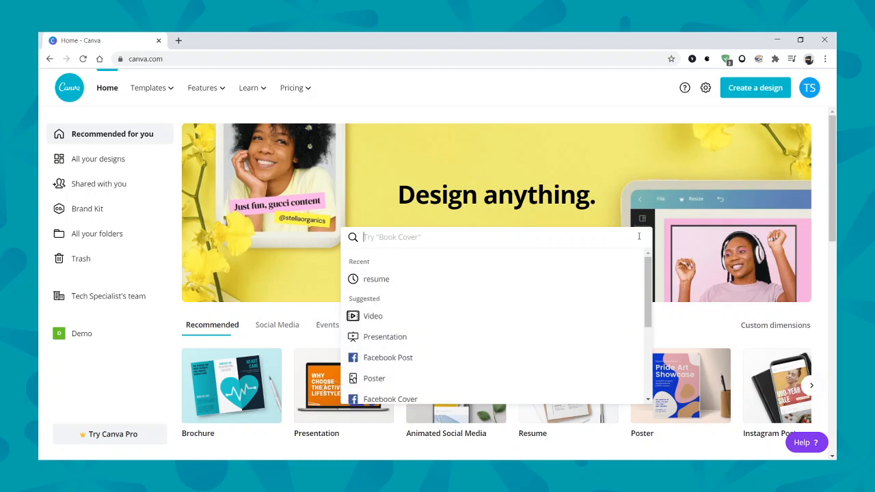
{"action": "left_click", "coordinate": [359, 204]}
- Browse the home page's recommended design types and its Instagram, Facebook, poster and flyer templates
{"action": "scroll", "coordinate": [345, 268], "scroll_direction": "down", "scroll_amount": 1}
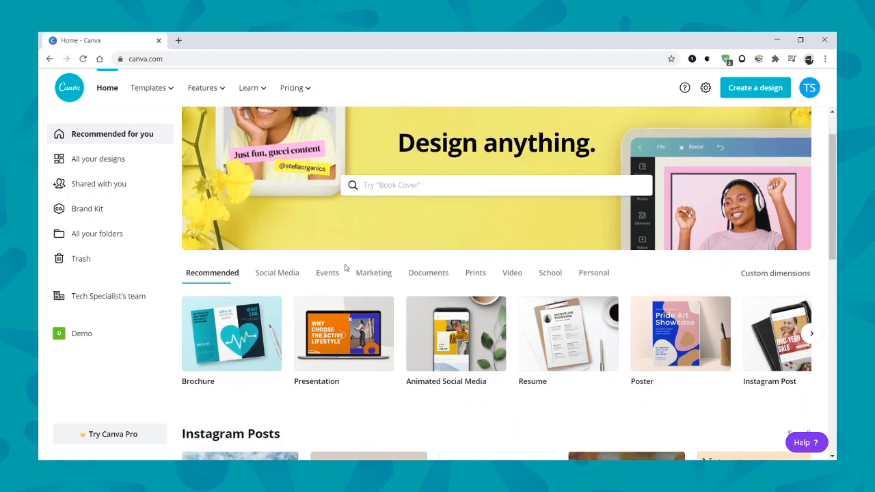
{"action": "scroll", "coordinate": [345, 268], "scroll_direction": "down", "scroll_amount": 1}
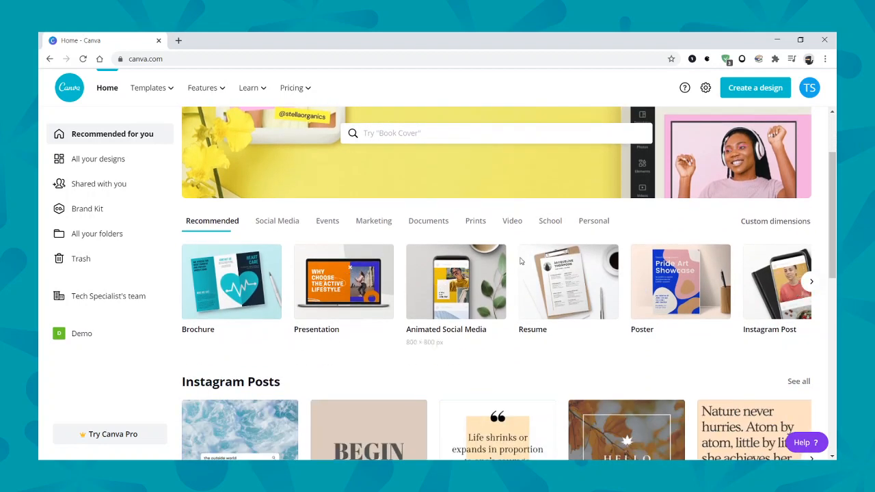
{"action": "scroll", "coordinate": [752, 294], "scroll_direction": "down", "scroll_amount": 5}
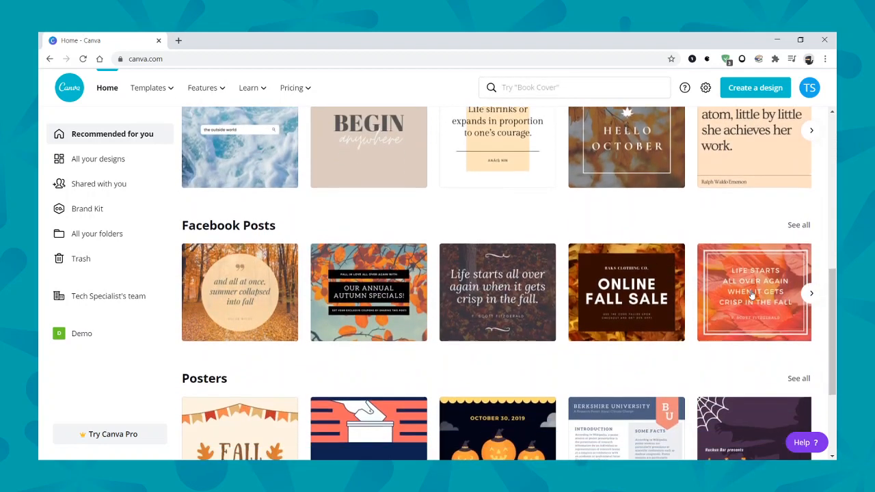
{"action": "scroll", "coordinate": [752, 294], "scroll_direction": "down", "scroll_amount": 4}
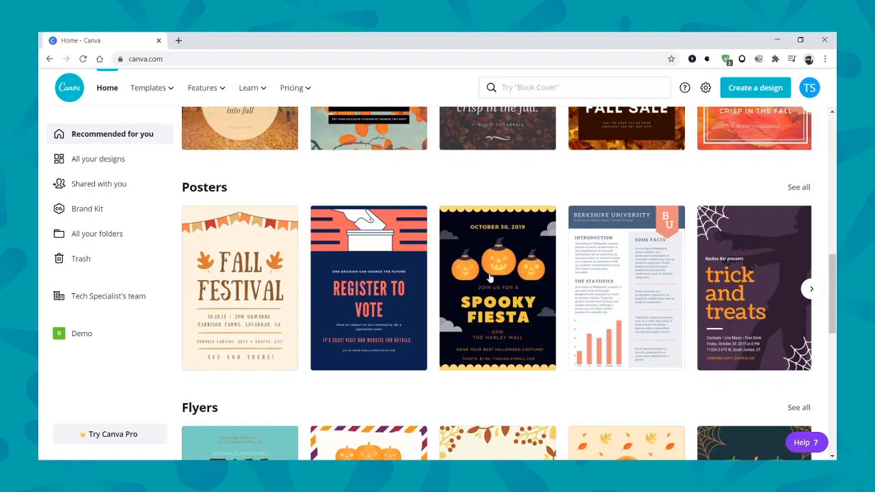
{"action": "scroll", "coordinate": [489, 277], "scroll_direction": "up", "scroll_amount": 9}
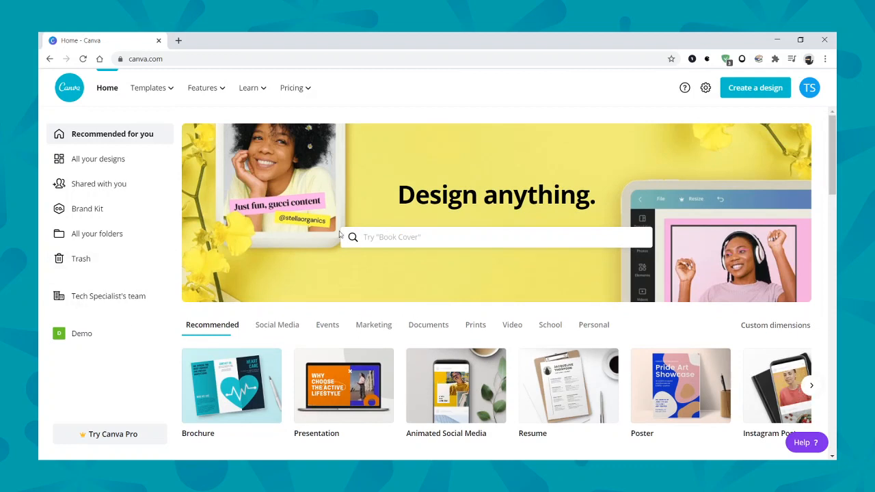
- Search for "resume" and open the templates of the 8.5 × 11 in Resume design type
{"action": "scroll", "coordinate": [456, 270], "scroll_direction": "down", "scroll_amount": 1}
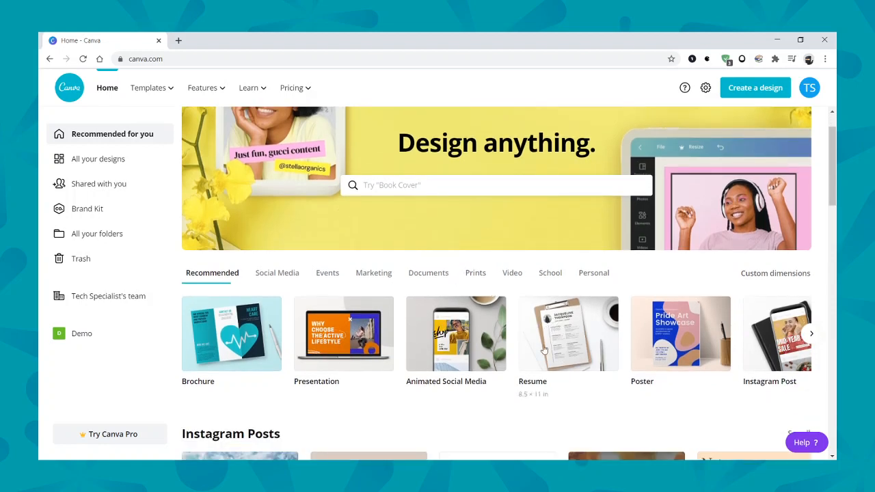
{"action": "left_click", "coordinate": [496, 188]}
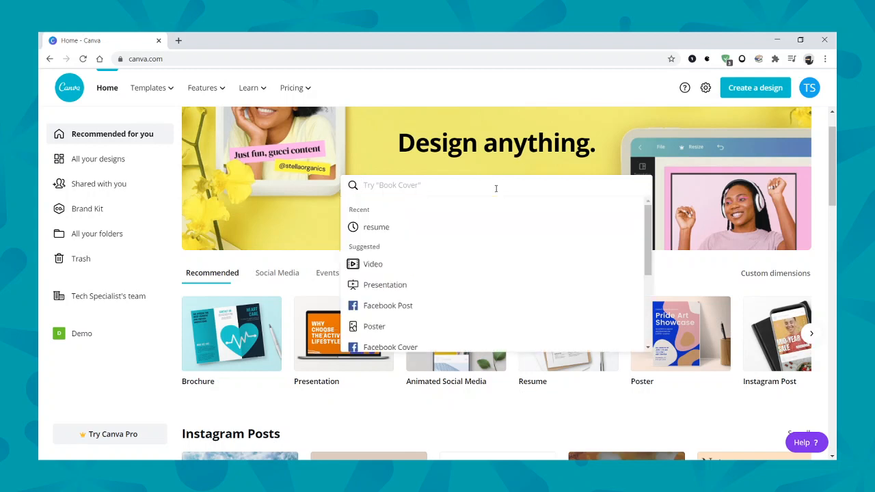
{"action": "type", "text": "resume"}
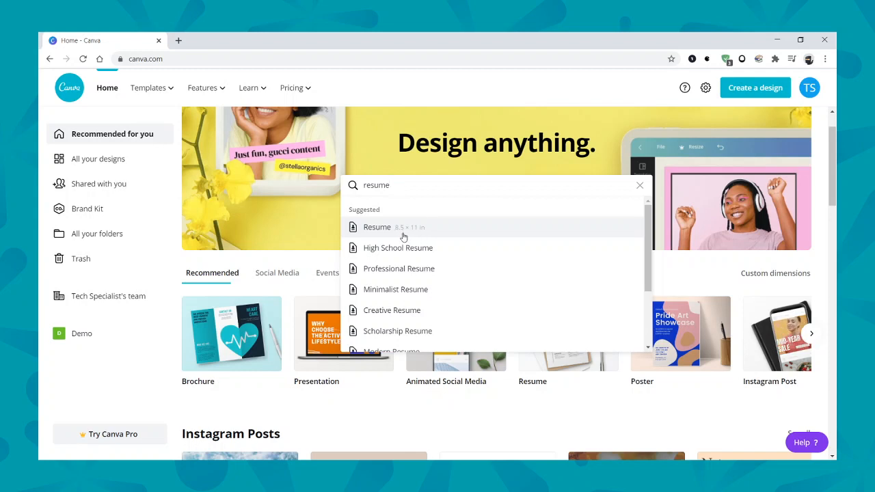
{"action": "left_click", "coordinate": [371, 233]}
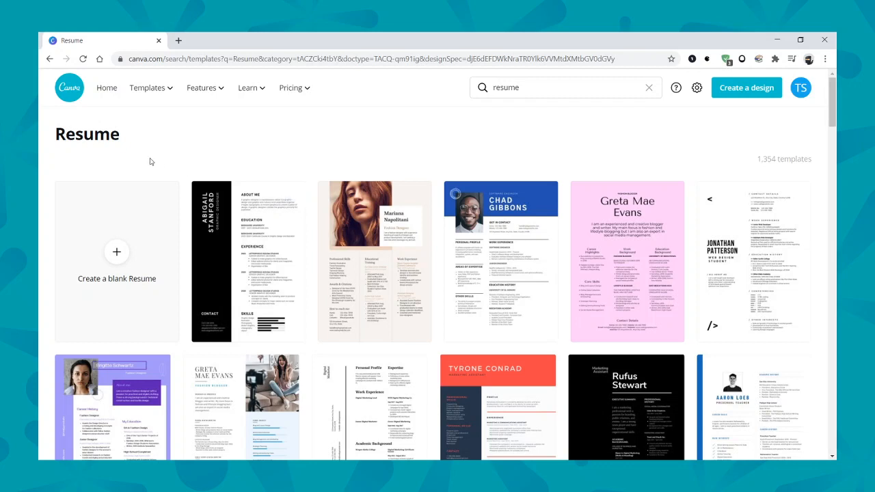
- Create a blank resume, look through all templates of the For you category, and return to the full template overview
{"action": "left_click", "coordinate": [117, 255]}
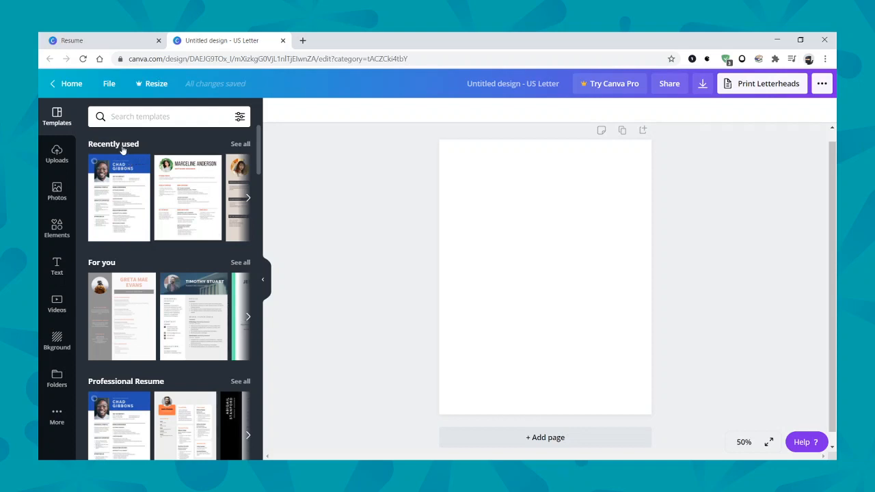
{"action": "scroll", "coordinate": [203, 251], "scroll_direction": "down", "scroll_amount": 1}
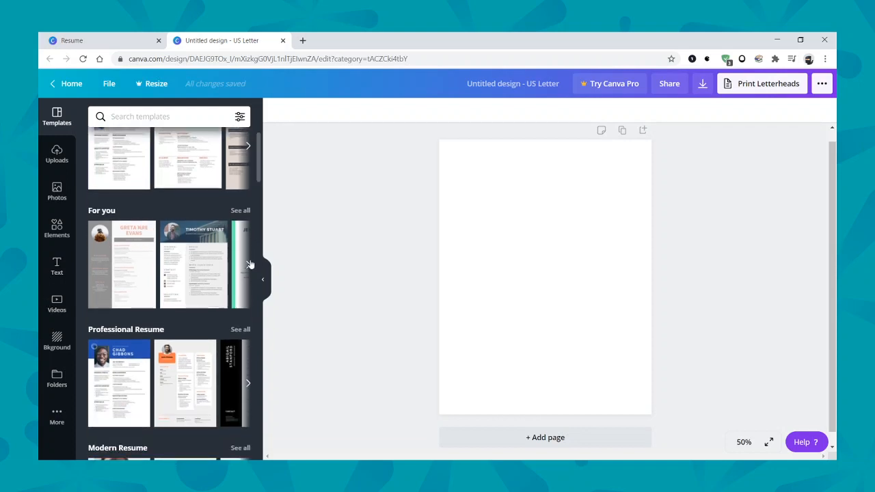
{"action": "left_click", "coordinate": [248, 266]}
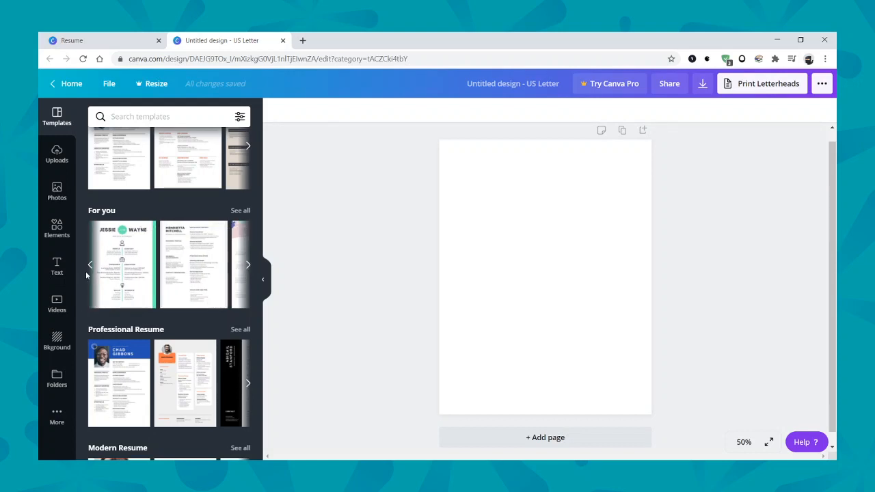
{"action": "left_click", "coordinate": [248, 266]}
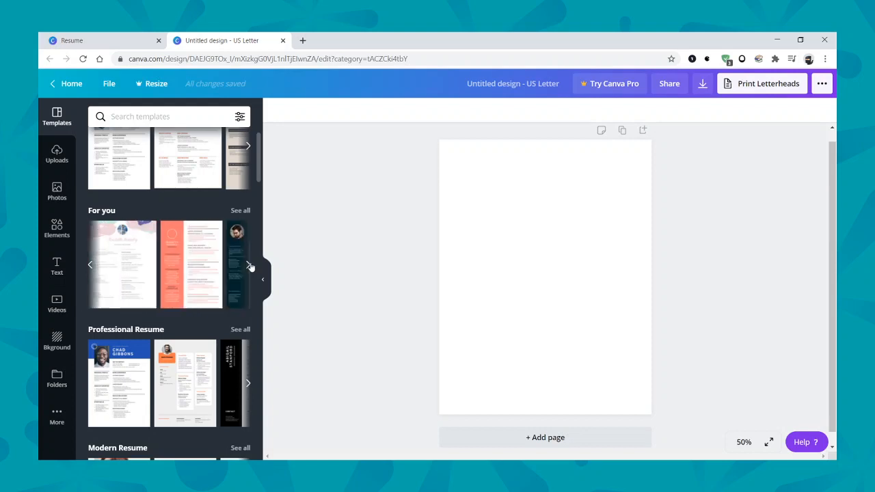
{"action": "left_click", "coordinate": [241, 214]}
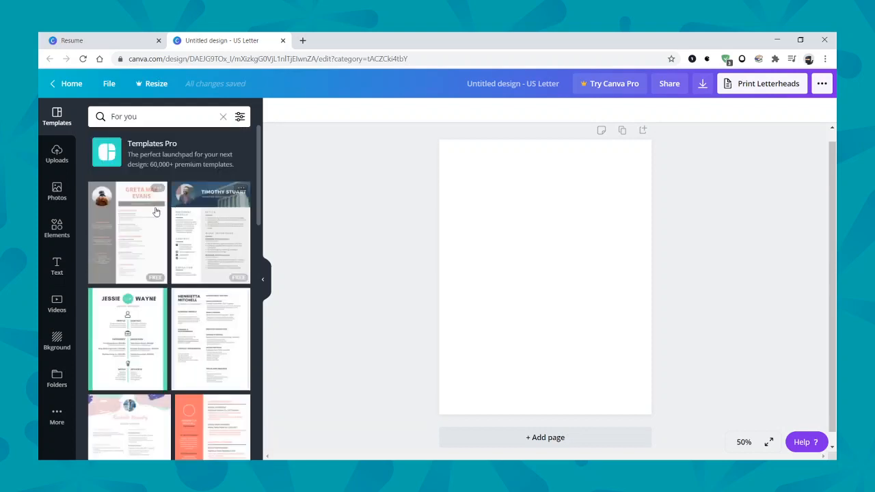
{"action": "scroll", "coordinate": [131, 311], "scroll_direction": "down", "scroll_amount": 1}
{"action": "scroll", "coordinate": [131, 311], "scroll_direction": "down", "scroll_amount": 10}
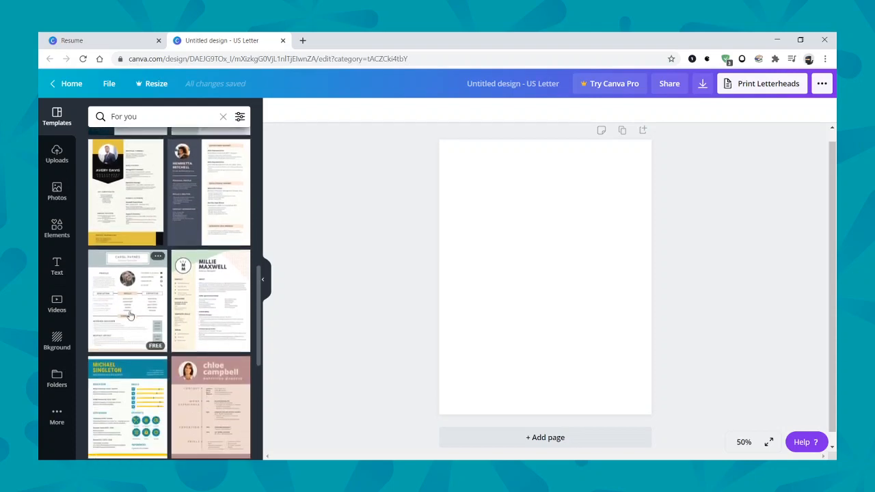
{"action": "scroll", "coordinate": [219, 340], "scroll_direction": "up", "scroll_amount": 10}
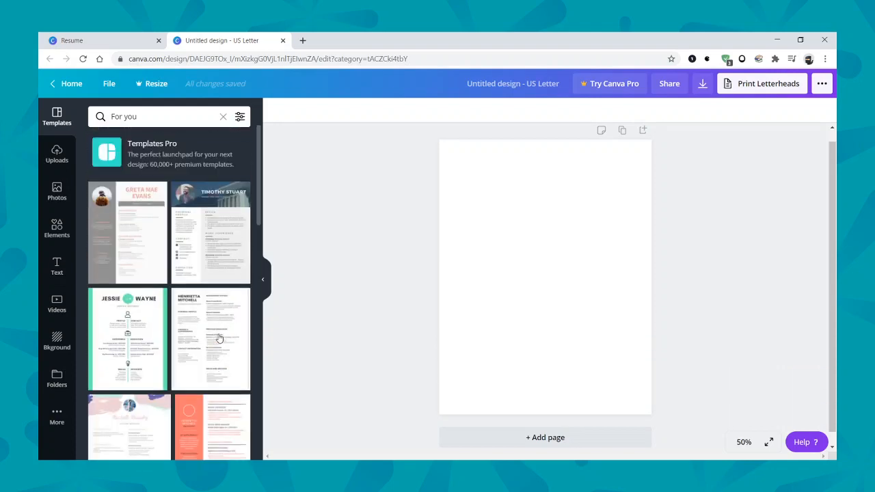
{"action": "left_click", "coordinate": [222, 117]}
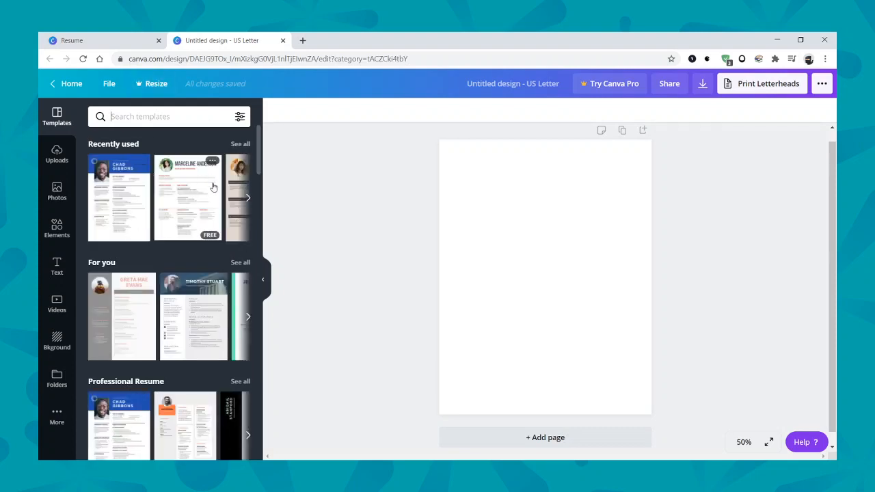
- Look through the resume template categories, from Professional Resume to Scholarship Resume, and the templates under All results
{"action": "scroll", "coordinate": [213, 187], "scroll_direction": "down", "scroll_amount": 3}
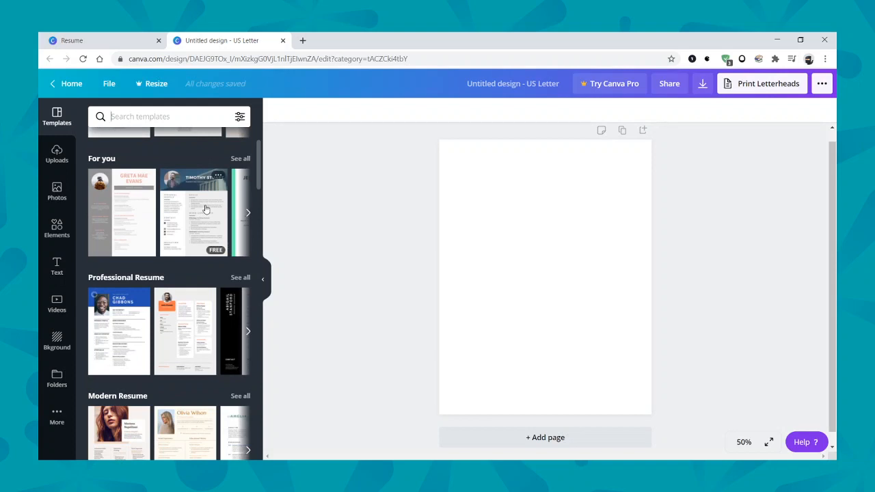
{"action": "scroll", "coordinate": [205, 208], "scroll_direction": "down", "scroll_amount": 2}
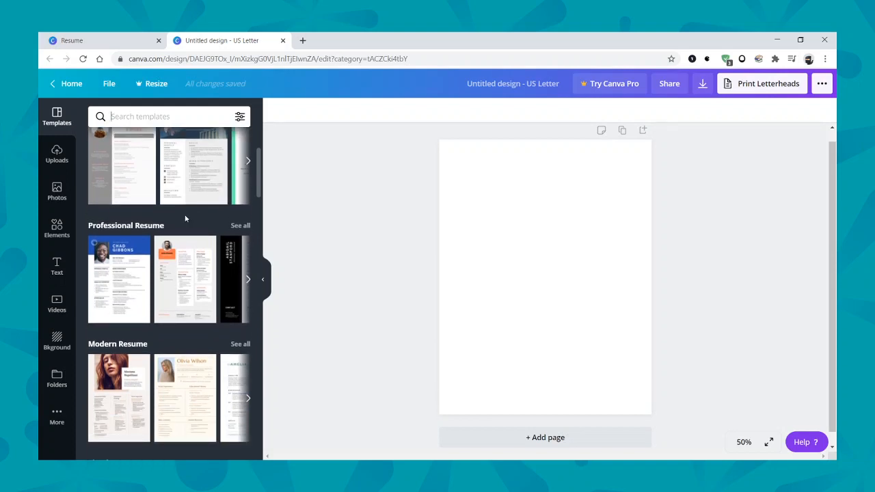
{"action": "scroll", "coordinate": [185, 219], "scroll_direction": "down", "scroll_amount": 2}
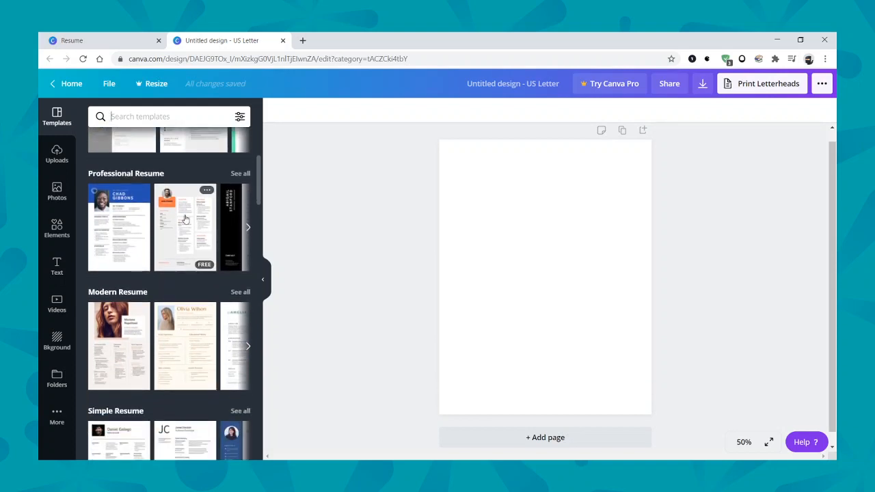
{"action": "scroll", "coordinate": [186, 219], "scroll_direction": "down", "scroll_amount": 2}
{"action": "scroll", "coordinate": [185, 218], "scroll_direction": "down", "scroll_amount": 2}
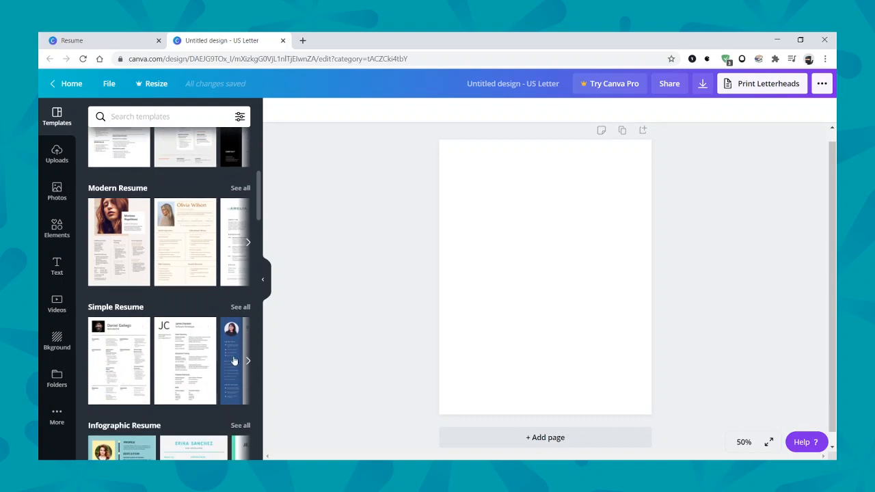
{"action": "scroll", "coordinate": [159, 338], "scroll_direction": "down", "scroll_amount": 4}
{"action": "scroll", "coordinate": [107, 335], "scroll_direction": "down", "scroll_amount": 2}
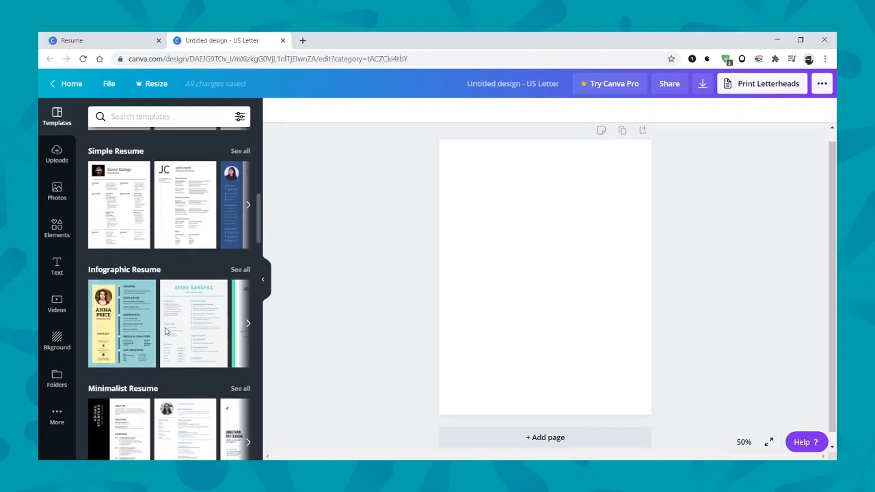
{"action": "scroll", "coordinate": [200, 322], "scroll_direction": "down", "scroll_amount": 6}
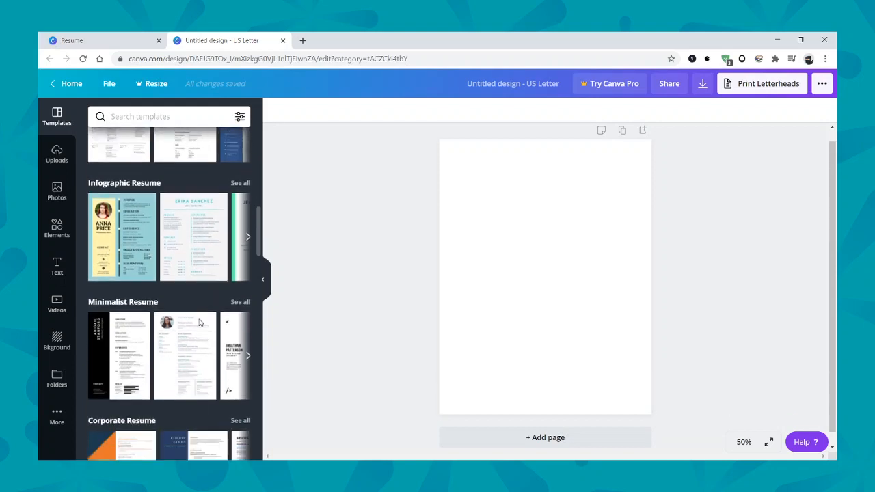
{"action": "scroll", "coordinate": [199, 323], "scroll_direction": "down", "scroll_amount": 4}
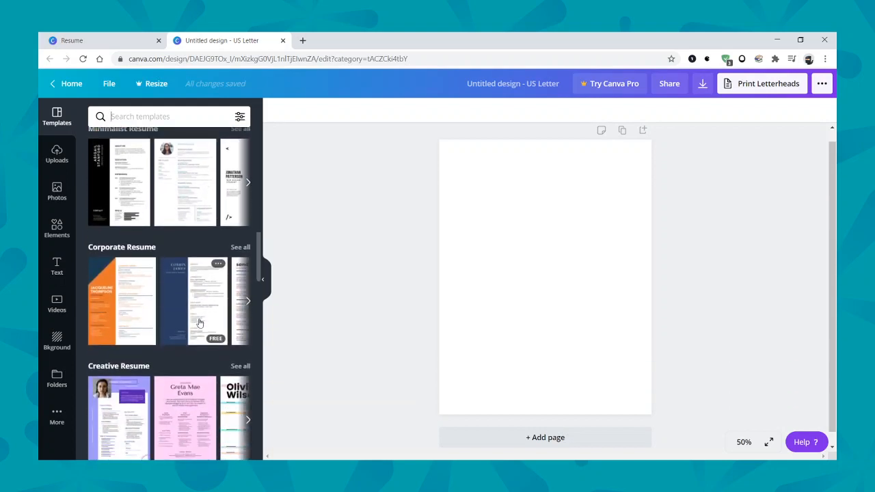
{"action": "scroll", "coordinate": [199, 322], "scroll_direction": "down", "scroll_amount": 3}
{"action": "scroll", "coordinate": [200, 323], "scroll_direction": "down", "scroll_amount": 5}
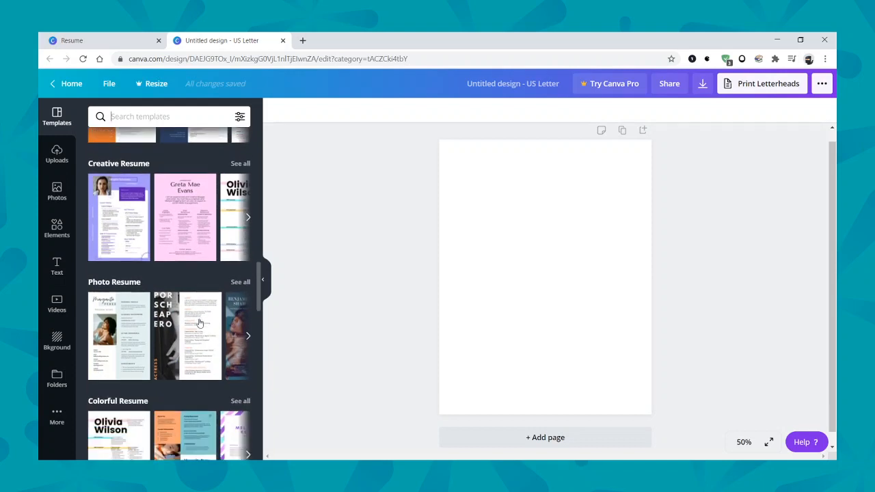
{"action": "scroll", "coordinate": [199, 323], "scroll_direction": "down", "scroll_amount": 4}
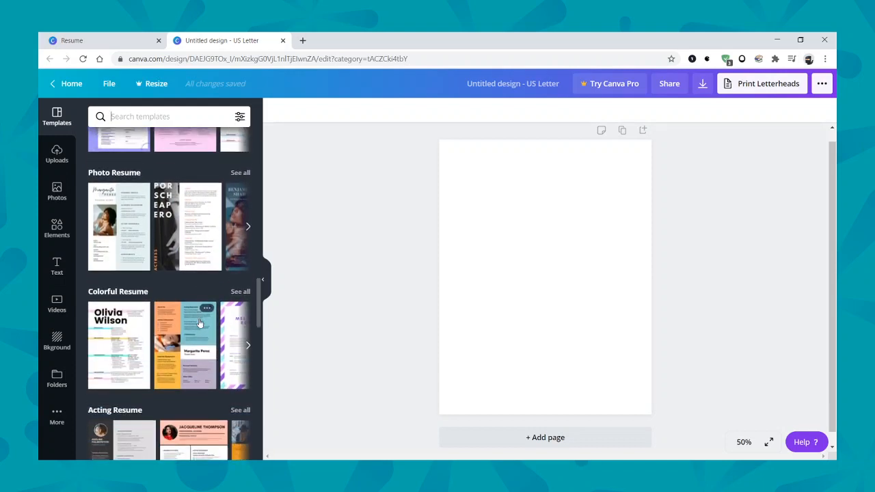
{"action": "scroll", "coordinate": [199, 323], "scroll_direction": "down", "scroll_amount": 2}
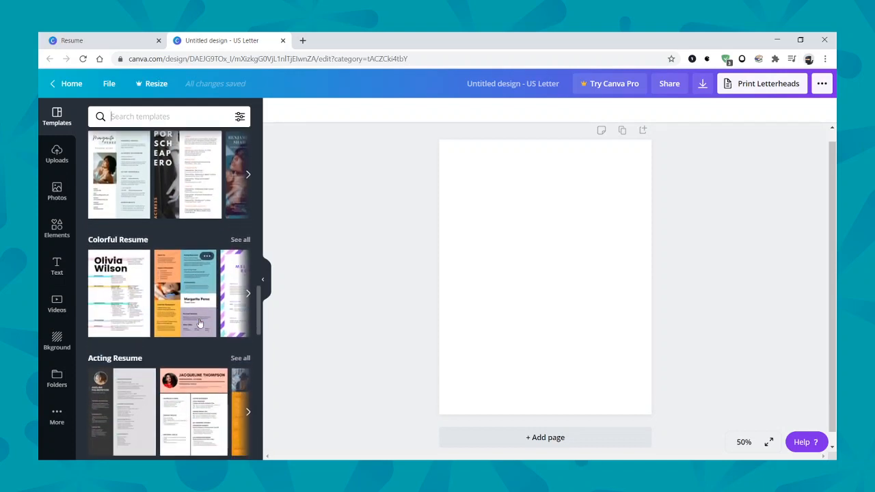
{"action": "scroll", "coordinate": [200, 322], "scroll_direction": "down", "scroll_amount": 2}
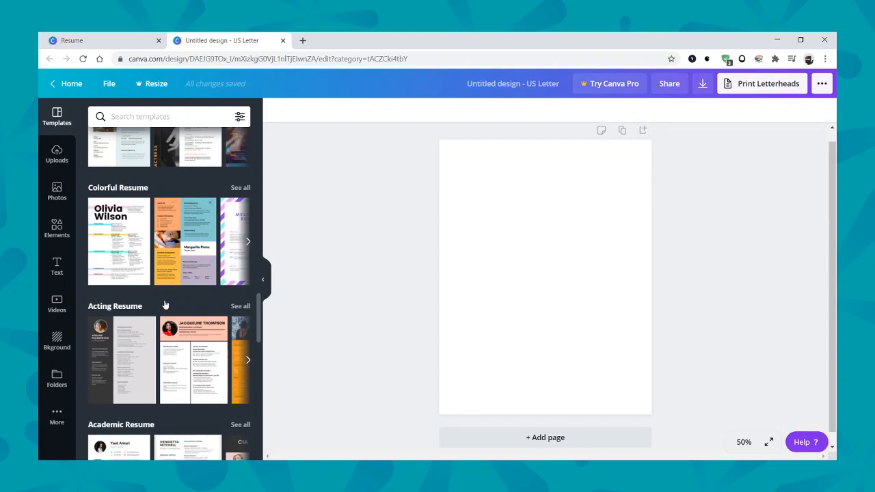
{"action": "scroll", "coordinate": [173, 315], "scroll_direction": "down", "scroll_amount": 6}
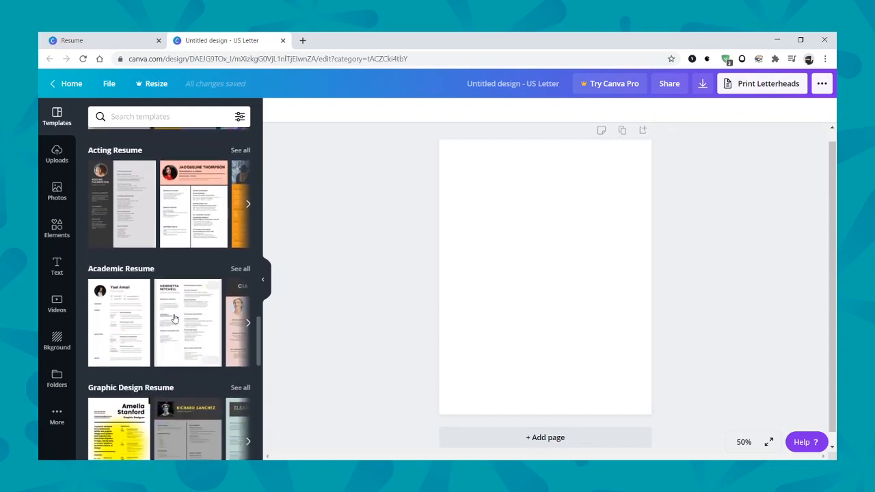
{"action": "scroll", "coordinate": [174, 319], "scroll_direction": "down", "scroll_amount": 6}
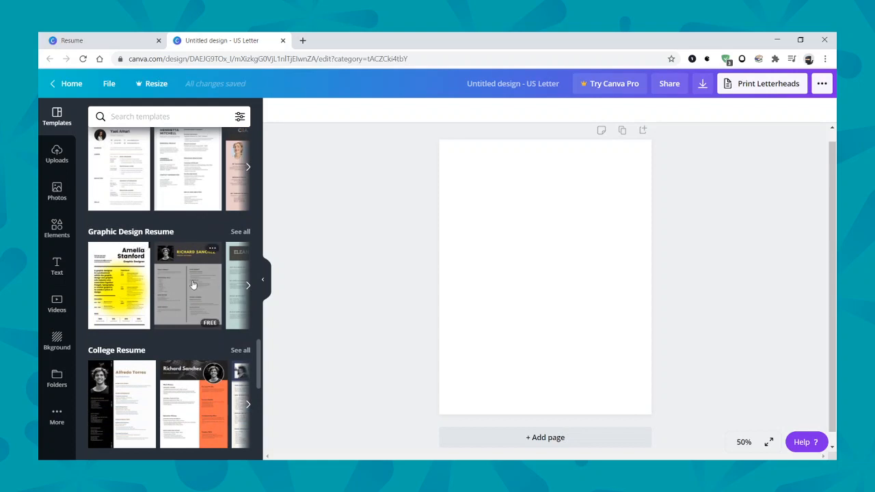
{"action": "scroll", "coordinate": [193, 285], "scroll_direction": "down", "scroll_amount": 4}
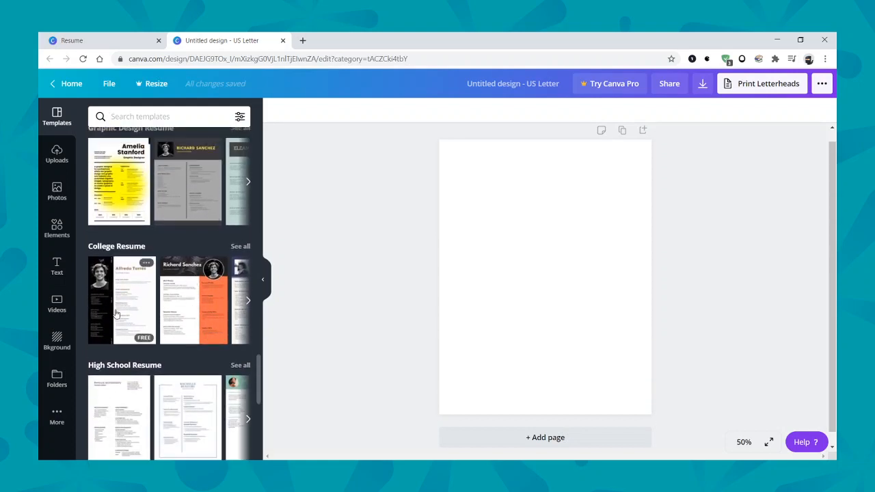
{"action": "scroll", "coordinate": [125, 285], "scroll_direction": "down", "scroll_amount": 3}
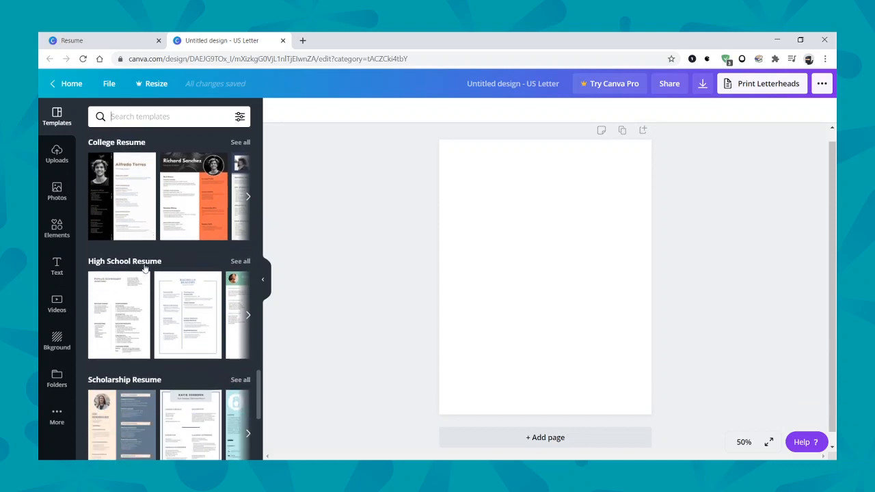
{"action": "scroll", "coordinate": [159, 262], "scroll_direction": "down", "scroll_amount": 12}
{"action": "scroll", "coordinate": [159, 263], "scroll_direction": "up", "scroll_amount": 5}
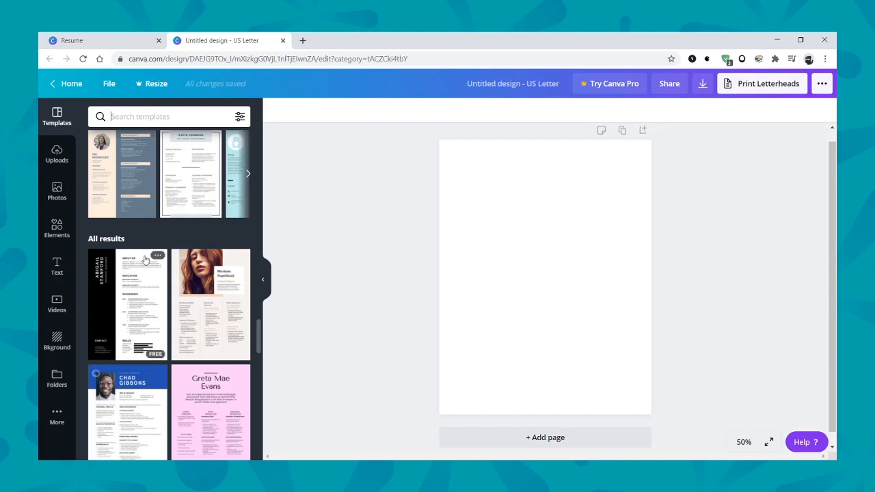
{"action": "scroll", "coordinate": [146, 259], "scroll_direction": "down", "scroll_amount": 10}
{"action": "mouse_move", "coordinate": [145, 259]}
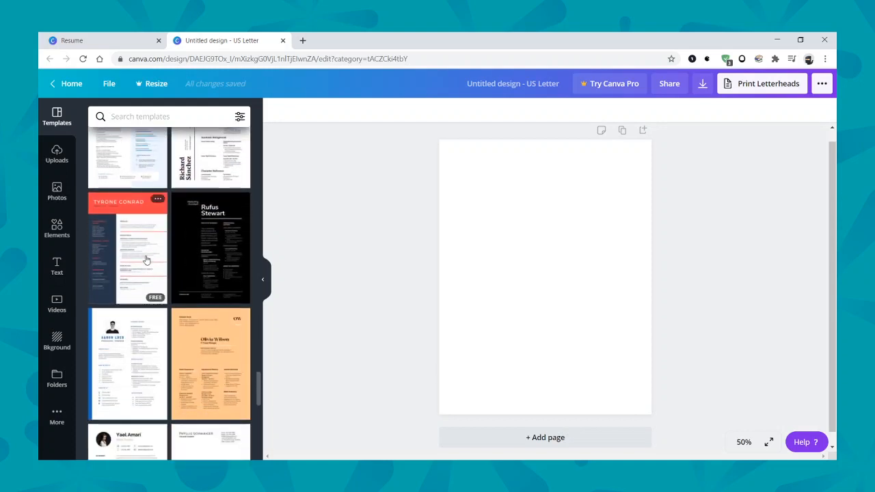
- Show all Professional Resume templates and apply the free white one with a round portrait photo and teal headings to the blank page
{"action": "scroll", "coordinate": [145, 260], "scroll_direction": "up", "scroll_amount": 10}
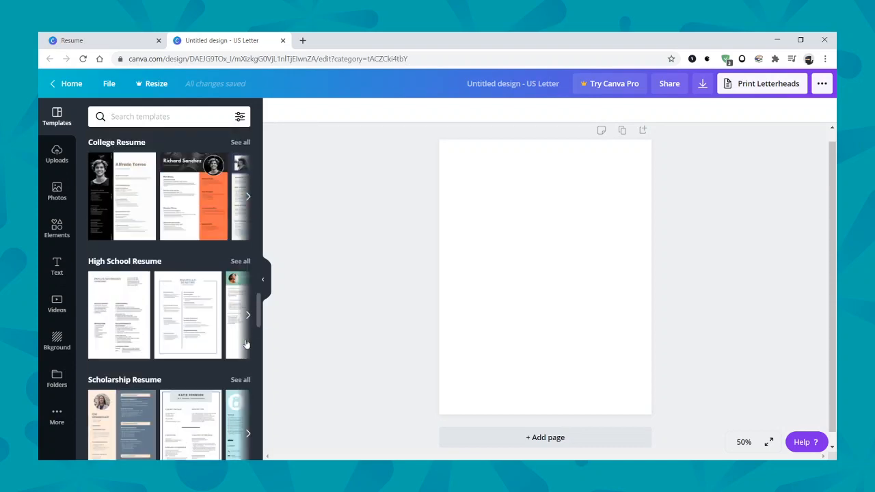
{"action": "left_click_drag", "start_coordinate": [259, 305], "coordinate": [192, 171]}
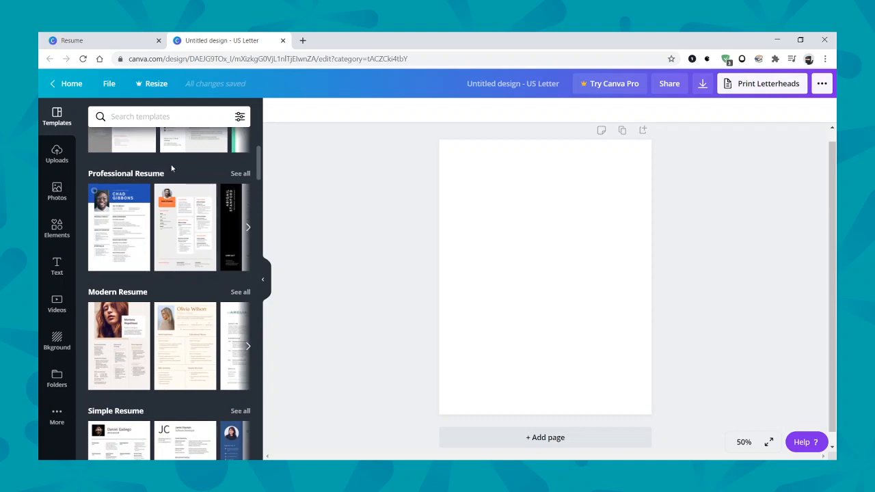
{"action": "left_click", "coordinate": [240, 175]}
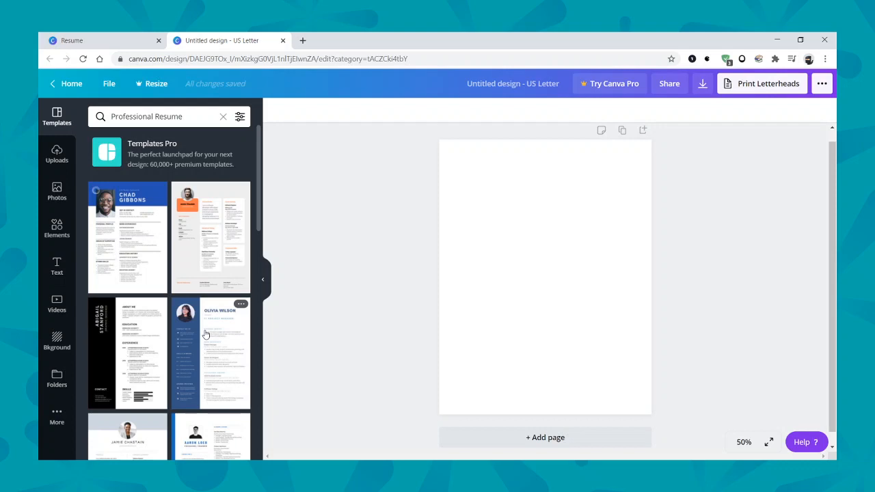
{"action": "scroll", "coordinate": [205, 335], "scroll_direction": "down", "scroll_amount": 4}
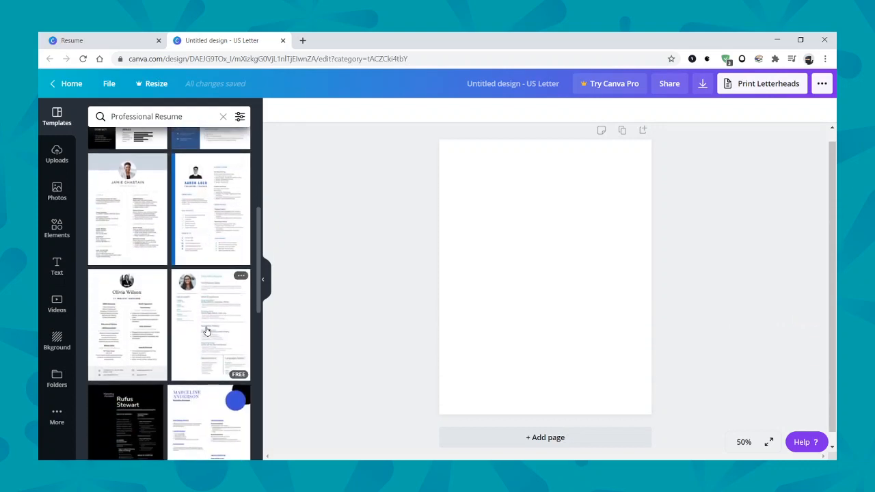
{"action": "scroll", "coordinate": [207, 331], "scroll_direction": "down", "scroll_amount": 2}
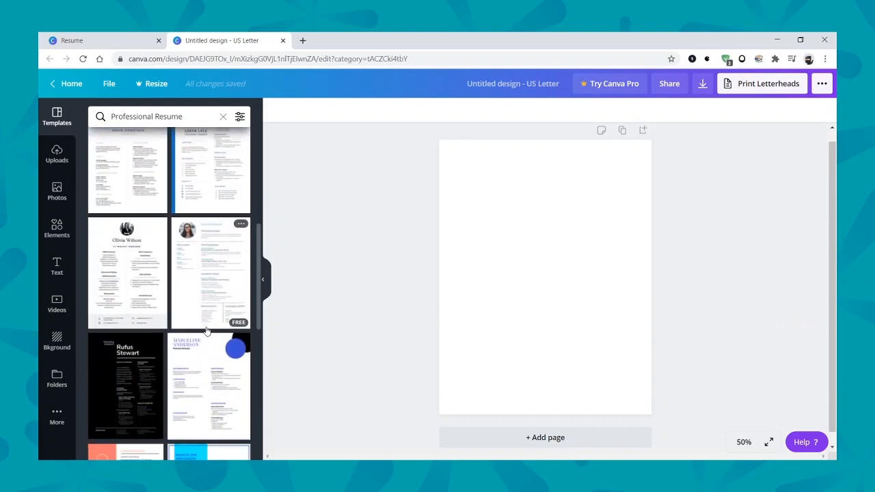
{"action": "left_click", "coordinate": [212, 221]}
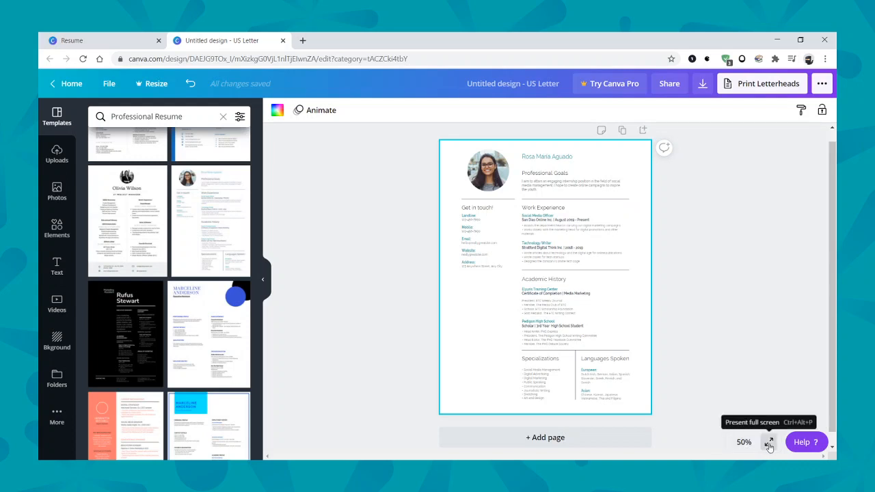
- Try the Fill zoom level on the resume page and set the zoom to 100%
{"action": "left_click", "coordinate": [745, 442]}
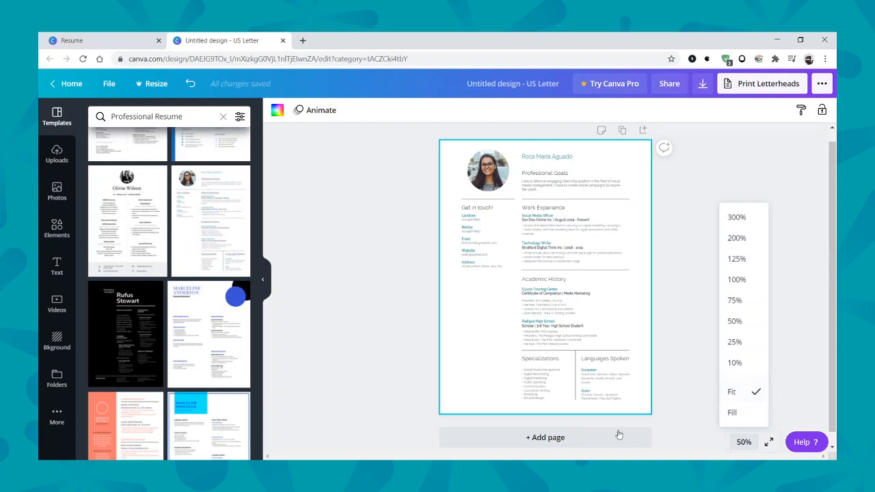
{"action": "left_click", "coordinate": [732, 415]}
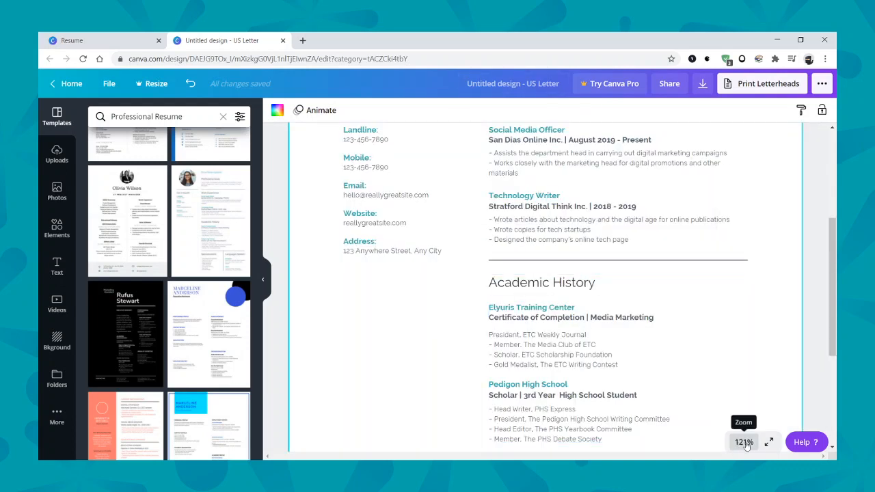
{"action": "left_click", "coordinate": [740, 443]}
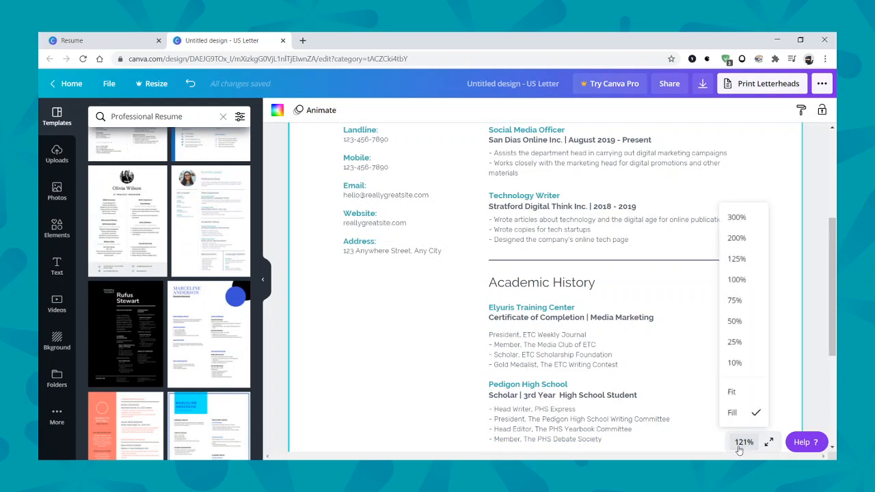
{"action": "left_click", "coordinate": [746, 281]}
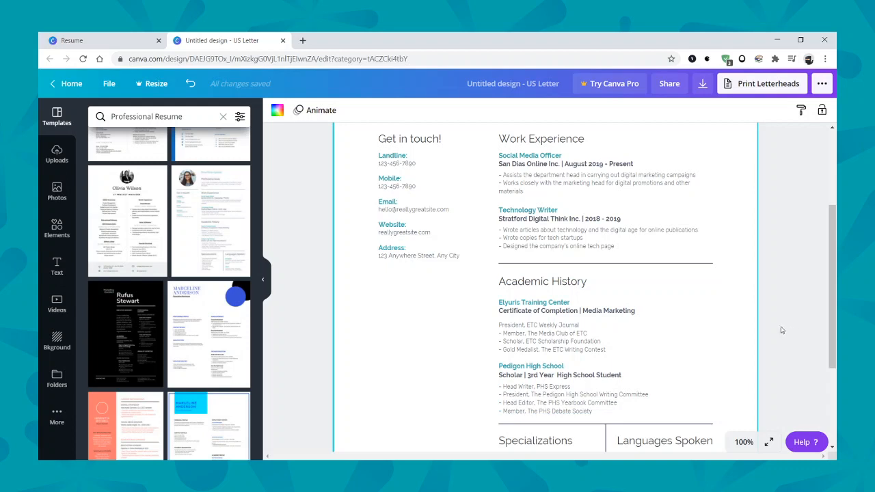
- Replace the round portrait at the top of the resume with the uploaded photo of the person with purple hair
{"action": "scroll", "coordinate": [783, 328], "scroll_direction": "up", "scroll_amount": 3}
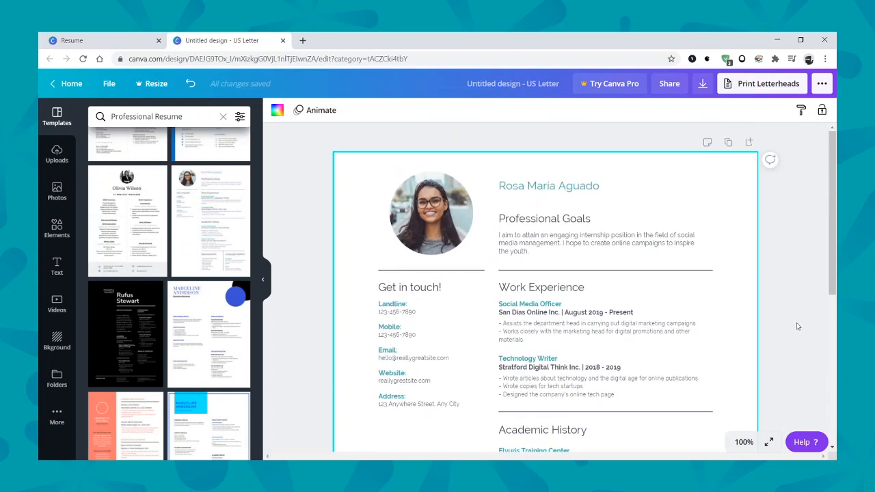
{"action": "left_click", "coordinate": [427, 212]}
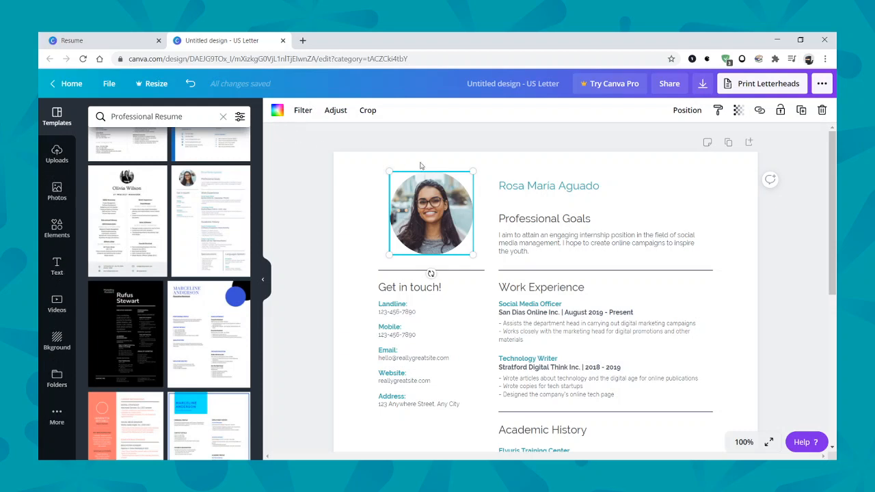
{"action": "left_click", "coordinate": [57, 154]}
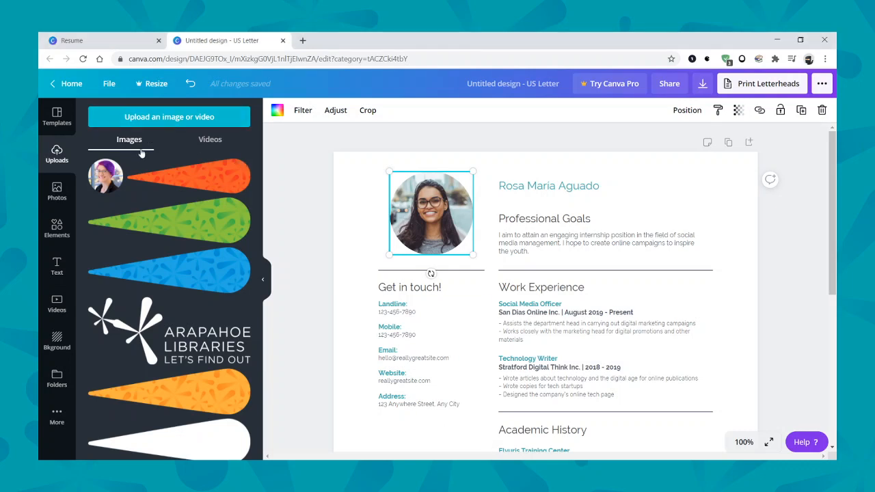
{"action": "mouse_move", "coordinate": [99, 183]}
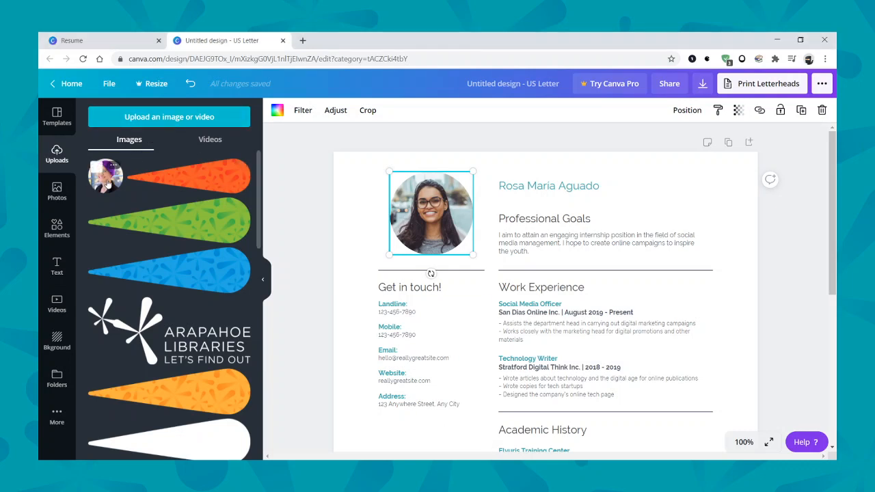
{"action": "left_click_drag", "start_coordinate": [107, 184], "coordinate": [433, 213]}
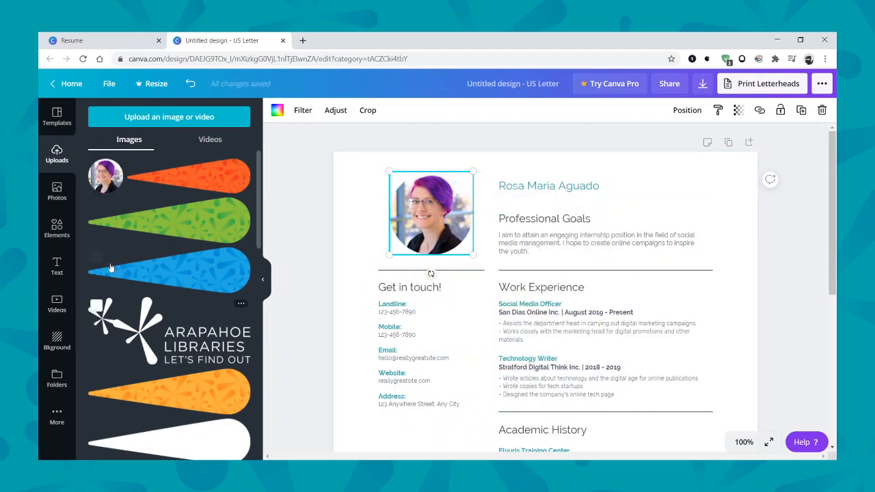
- Try the square multicolored logo image from the uploads in the round portrait frame, and undo the replacement
{"action": "mouse_move", "coordinate": [103, 189]}
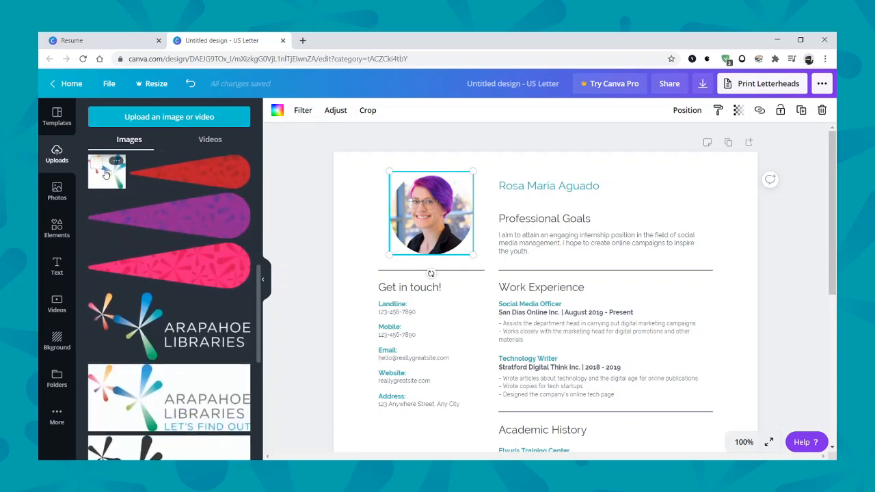
{"action": "left_click_drag", "start_coordinate": [106, 175], "coordinate": [431, 219]}
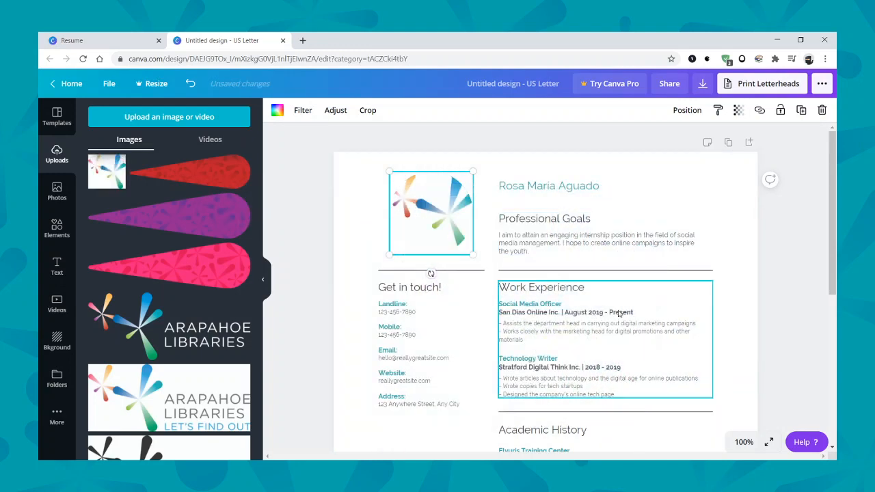
{"action": "left_click", "coordinate": [190, 85]}
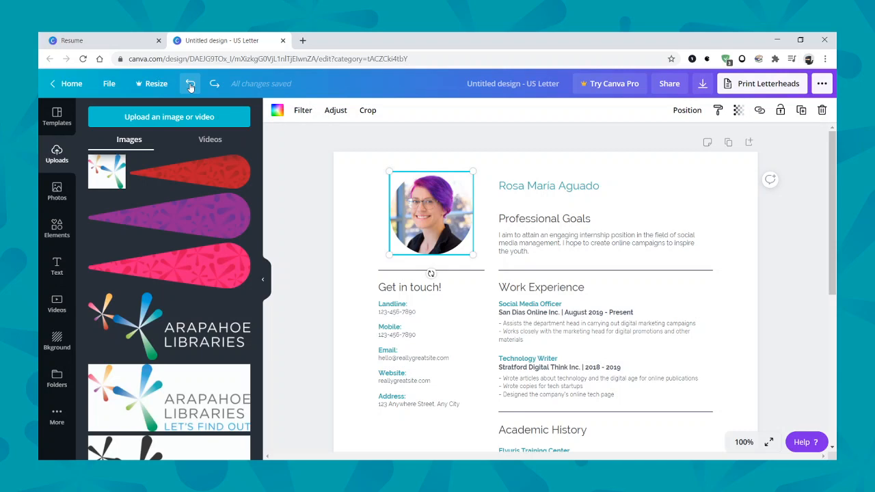
{"action": "left_click", "coordinate": [357, 205]}
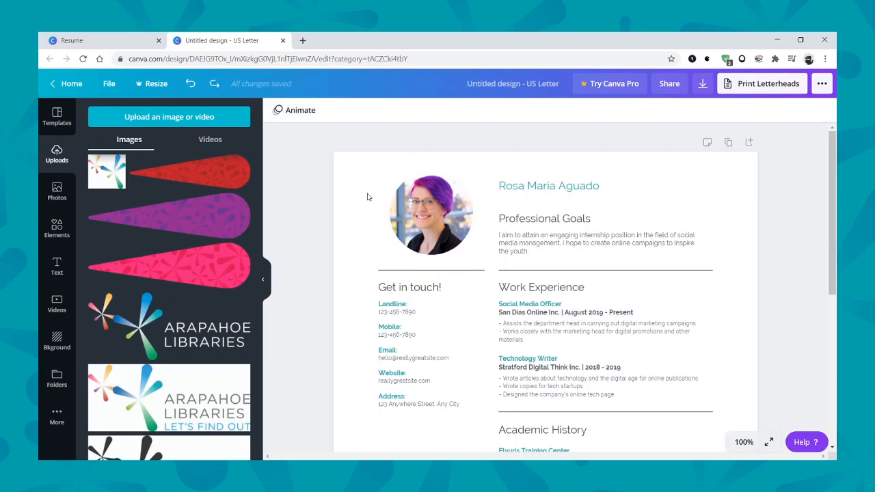
- Replace the sample full name in the resume heading with the applicant's first name
{"action": "left_click", "coordinate": [575, 186]}
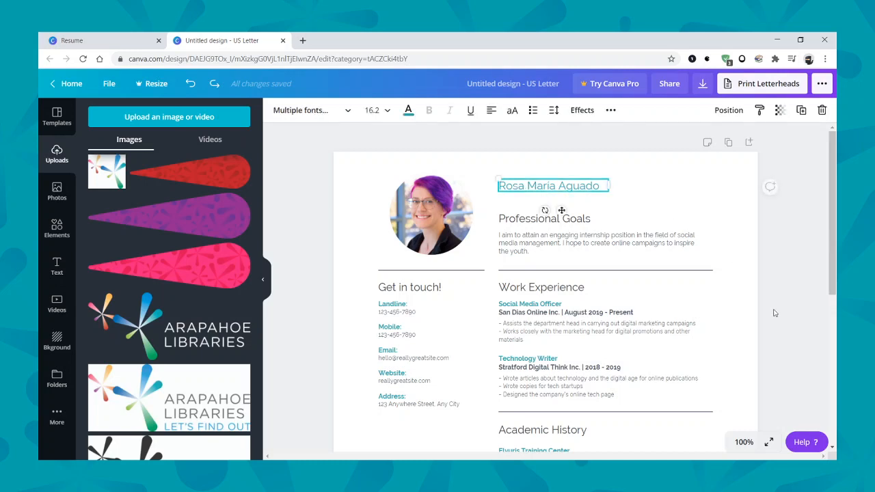
{"action": "double_click", "coordinate": [574, 186]}
{"action": "left_click", "coordinate": [598, 186]}
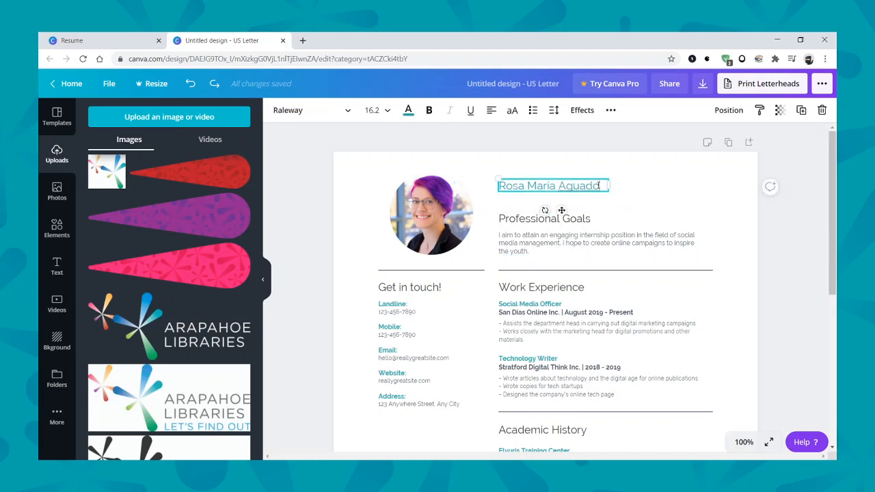
{"action": "key", "text": "BackSpace"}
{"action": "key", "text": "BackSpace"}
{"action": "key", "text": "BackSpace"}
{"action": "key", "text": "BackSpace"}
{"action": "key", "text": "BackSpace"}
{"action": "key", "text": "BackSpace"}
{"action": "key", "text": "BackSpace"}
{"action": "key", "text": "BackSpace"}
{"action": "key", "text": "BackSpace"}
{"action": "key", "text": "BackSpace"}
{"action": "key", "text": "BackSpace"}
{"action": "key", "text": "BackSpace"}
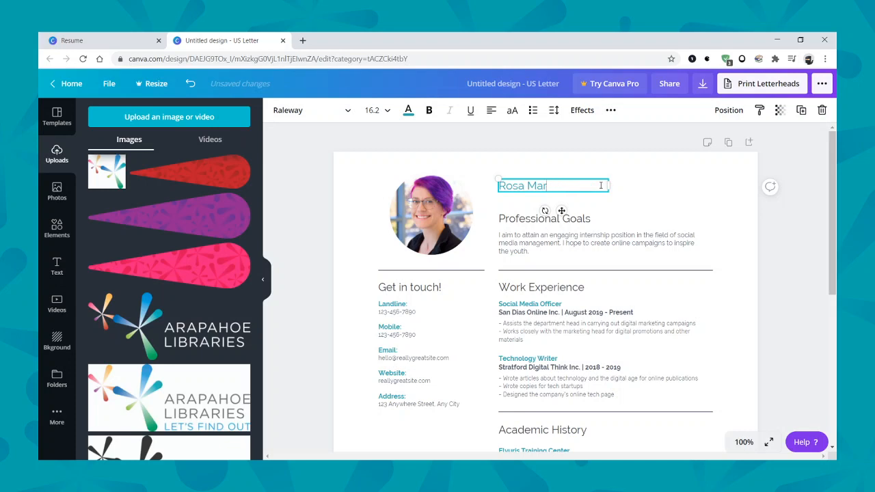
{"action": "key", "text": "BackSpace"}
{"action": "key", "text": "BackSpace"}
{"action": "key", "text": "BackSpace"}
{"action": "key", "text": "BackSpace"}
{"action": "key", "text": "BackSpace"}
{"action": "type", "text": "Becca"}
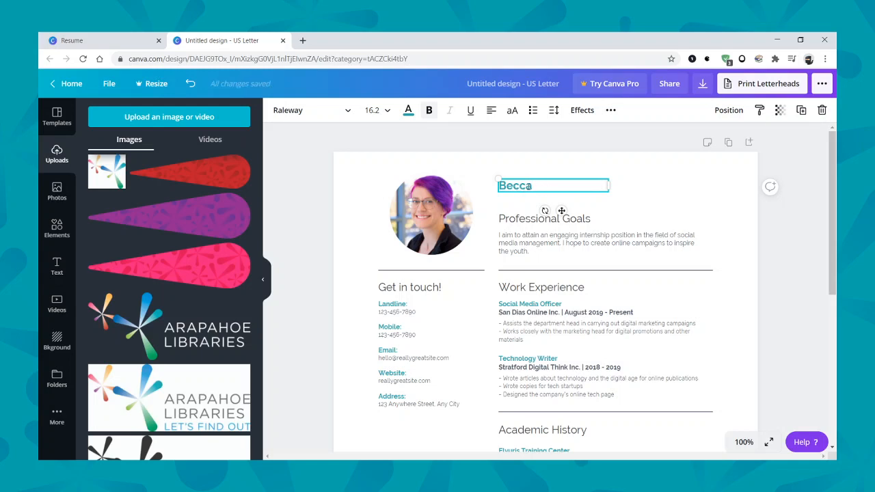
- Try the name heading without bold and restore its bold formatting
{"action": "double_click", "coordinate": [529, 186]}
{"action": "left_click", "coordinate": [431, 116]}
{"action": "left_click", "coordinate": [432, 115]}
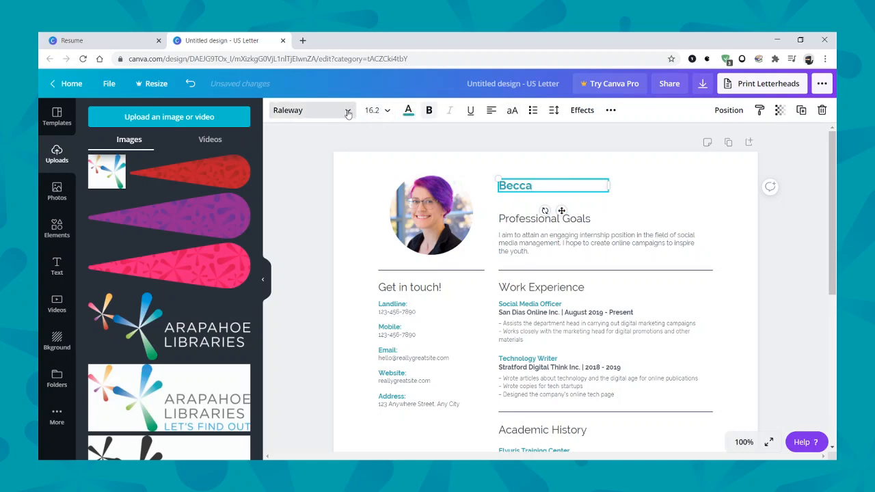
- Look through the available fonts for the name heading, including the vintage suggestion, and return to the full font list
{"action": "left_click", "coordinate": [305, 117]}
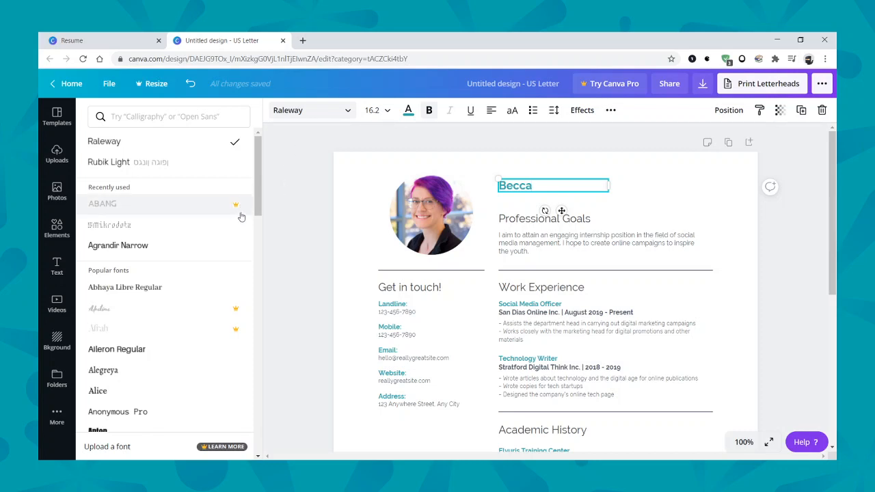
{"action": "scroll", "coordinate": [137, 288], "scroll_direction": "down", "scroll_amount": 5}
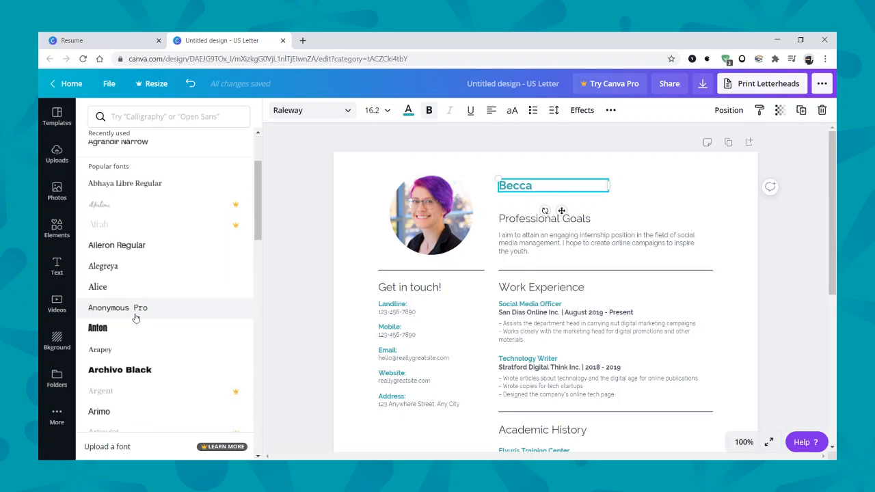
{"action": "scroll", "coordinate": [137, 301], "scroll_direction": "down", "scroll_amount": 10}
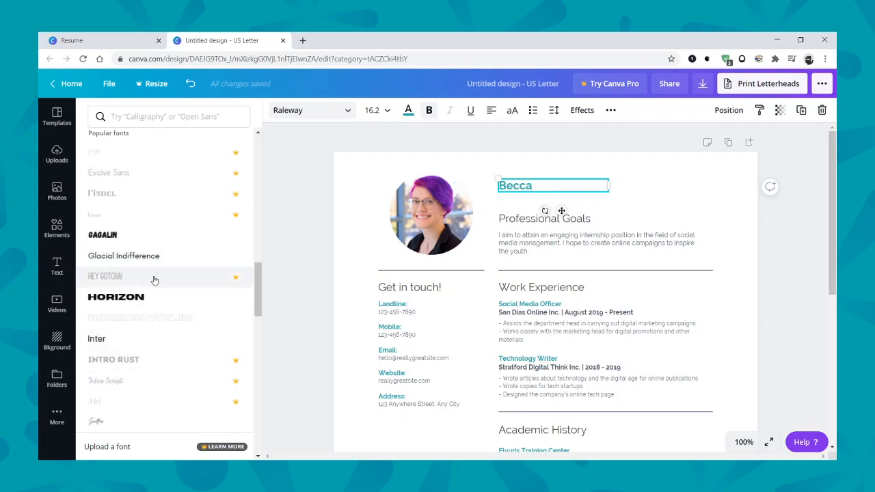
{"action": "scroll", "coordinate": [153, 279], "scroll_direction": "up", "scroll_amount": 5}
{"action": "scroll", "coordinate": [153, 279], "scroll_direction": "up", "scroll_amount": 8}
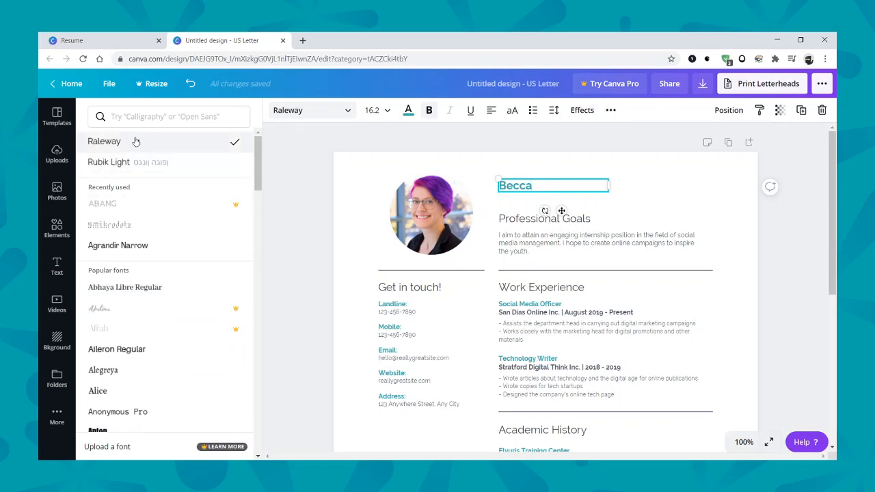
{"action": "left_click", "coordinate": [139, 124]}
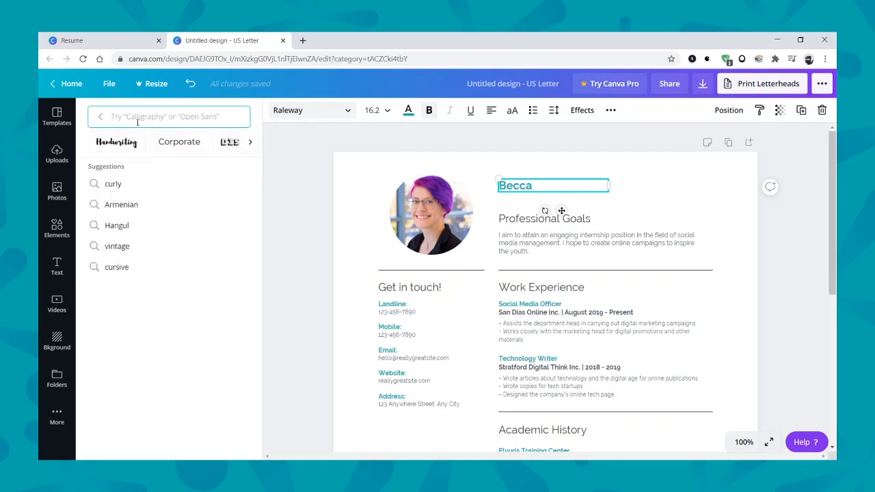
{"action": "left_click", "coordinate": [118, 246]}
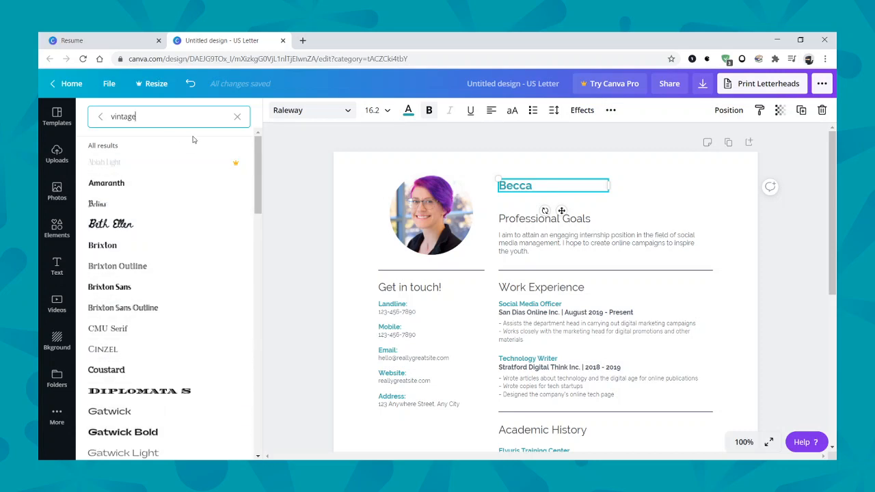
{"action": "left_click", "coordinate": [100, 116]}
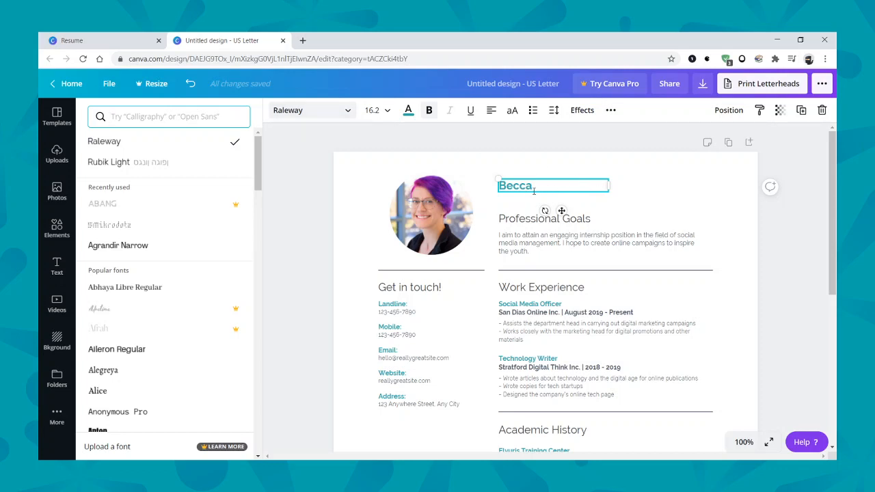
- Select the name heading's text and recolor it with a custom color, ending at bright pink #FF00A8
{"action": "left_click_drag", "start_coordinate": [535, 185], "coordinate": [491, 185]}
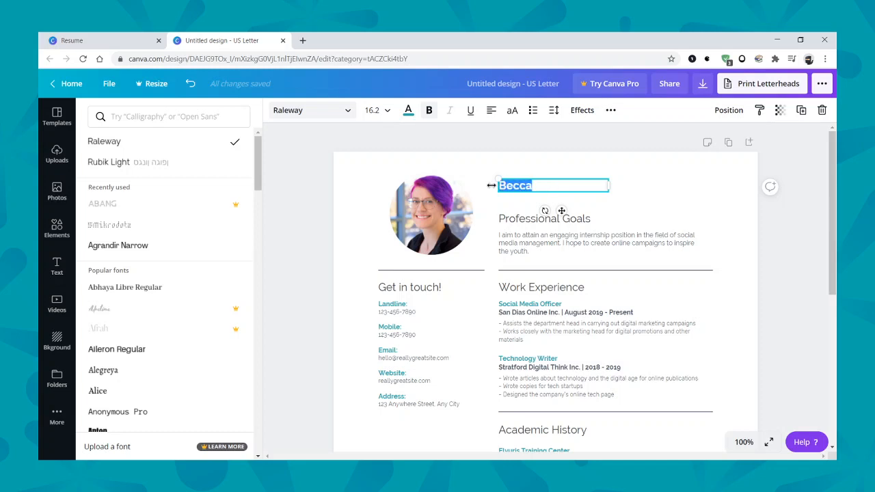
{"action": "left_click", "coordinate": [408, 110]}
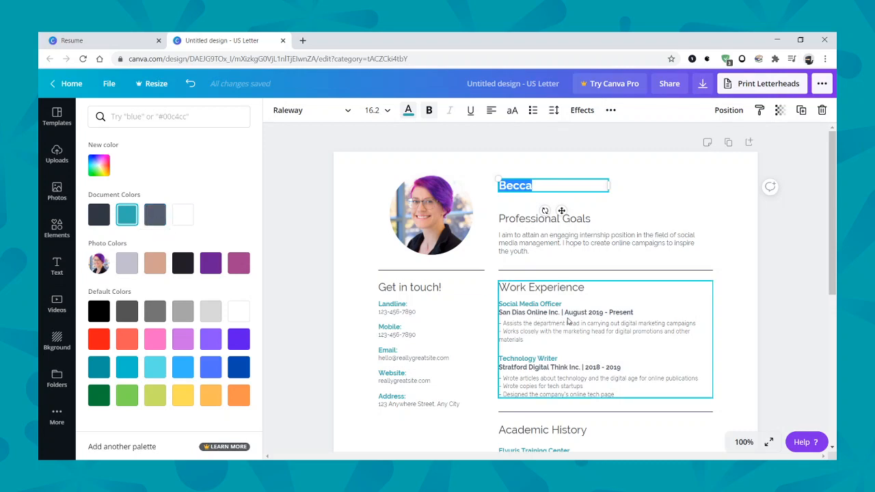
{"action": "left_click", "coordinate": [99, 167]}
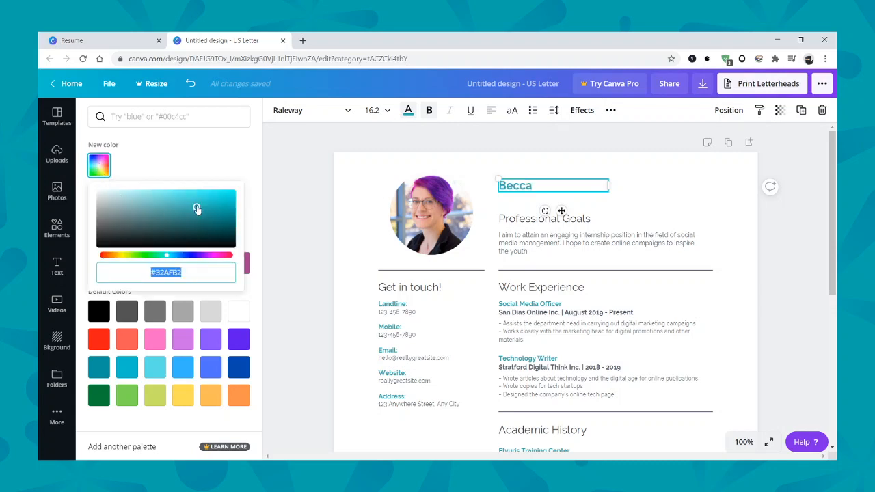
{"action": "left_click_drag", "start_coordinate": [196, 207], "coordinate": [227, 215]}
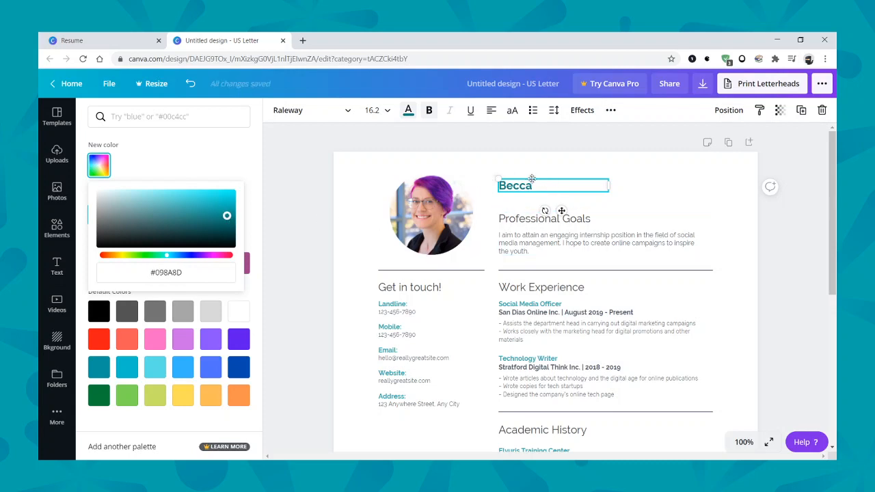
{"action": "left_click_drag", "start_coordinate": [192, 258], "coordinate": [215, 255]}
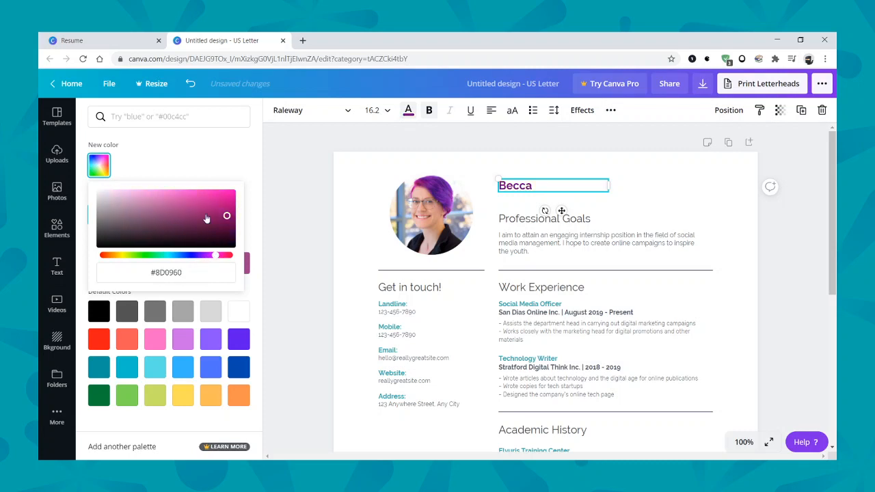
{"action": "left_click_drag", "start_coordinate": [206, 219], "coordinate": [257, 176]}
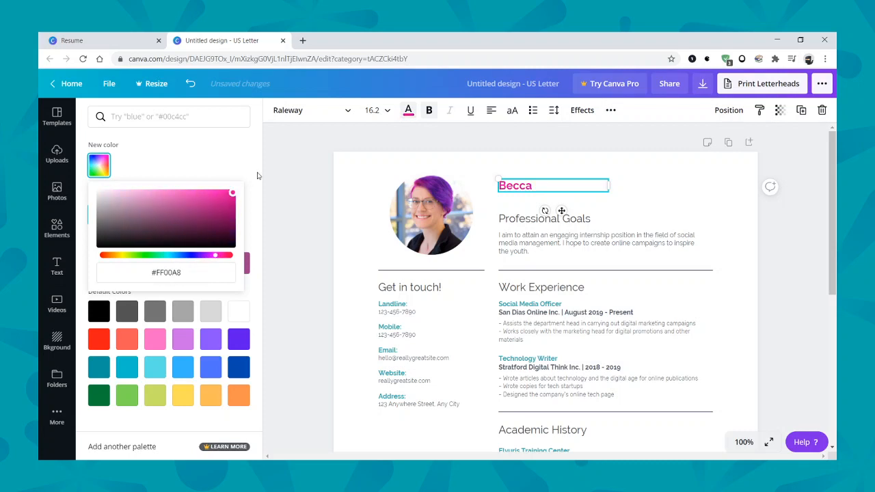
{"action": "left_click", "coordinate": [194, 154]}
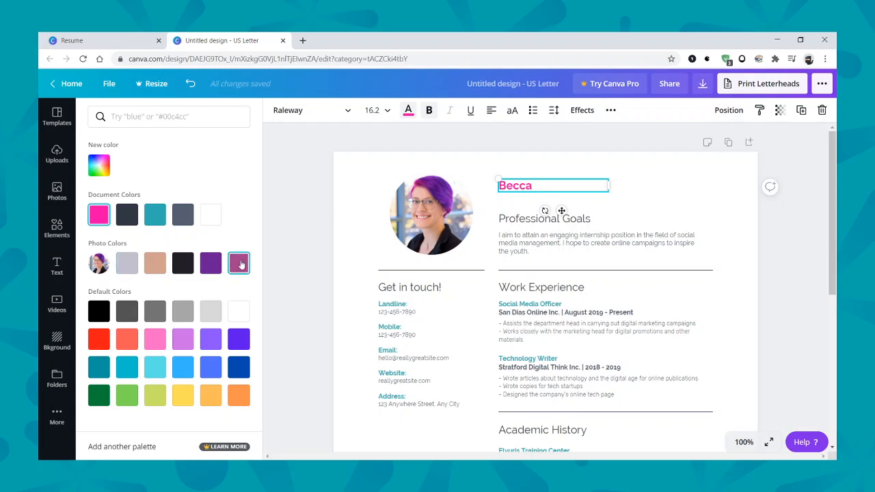
- Try the mauve photo color on the name heading, and return the heading to the teal document color
{"action": "left_click", "coordinate": [240, 264]}
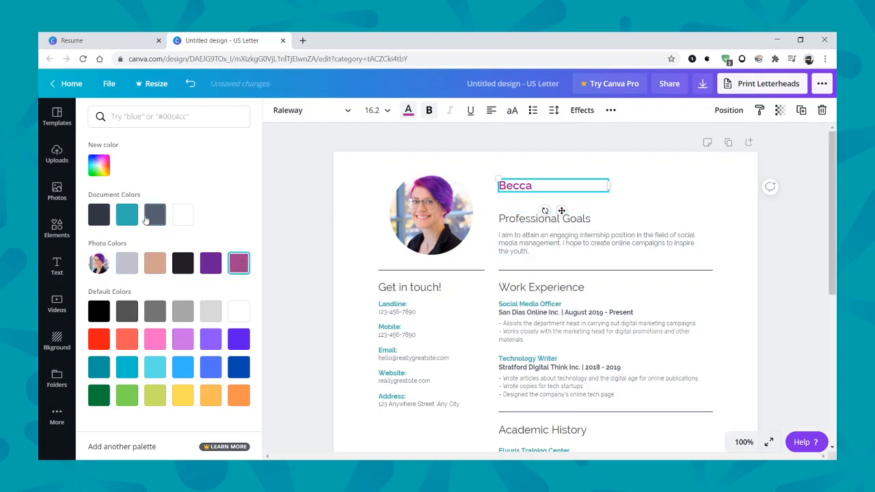
{"action": "left_click", "coordinate": [127, 215]}
{"action": "left_click", "coordinate": [682, 173]}
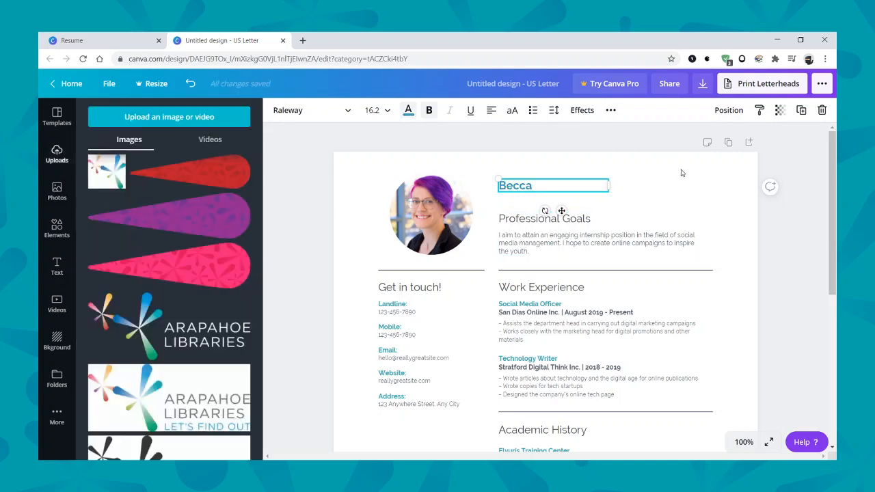
{"action": "left_click", "coordinate": [681, 173]}
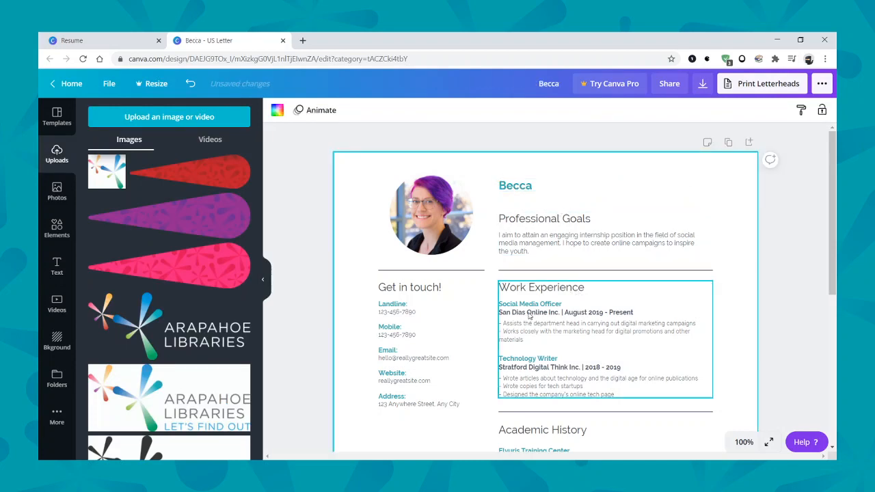
- Replace the first job title under Work Experience with "Technology Specialist"
{"action": "double_click", "coordinate": [565, 332]}
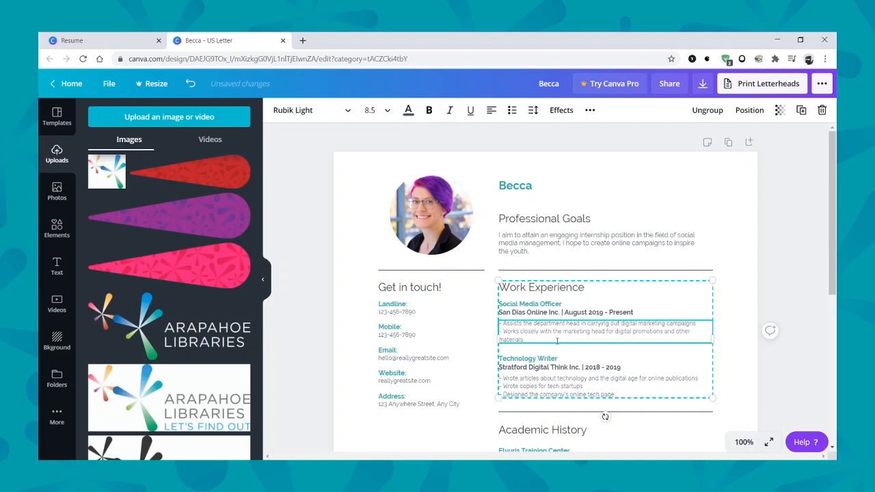
{"action": "left_click", "coordinate": [563, 387]}
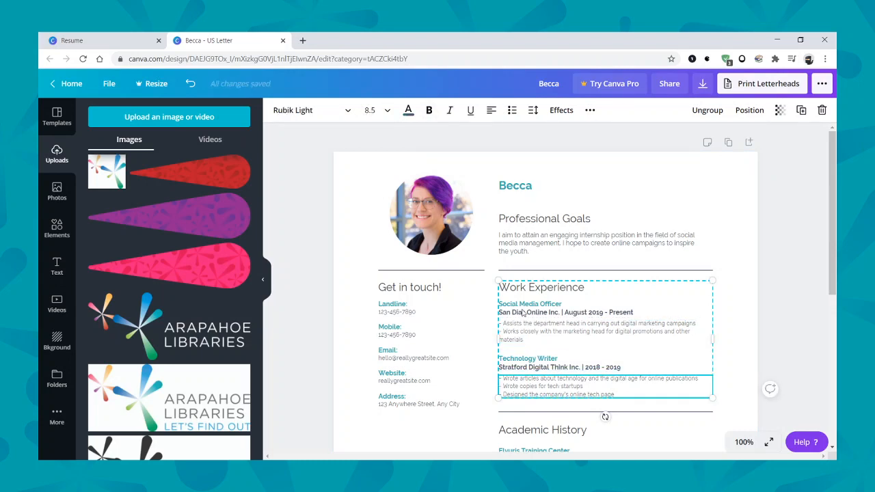
{"action": "left_click", "coordinate": [523, 312]}
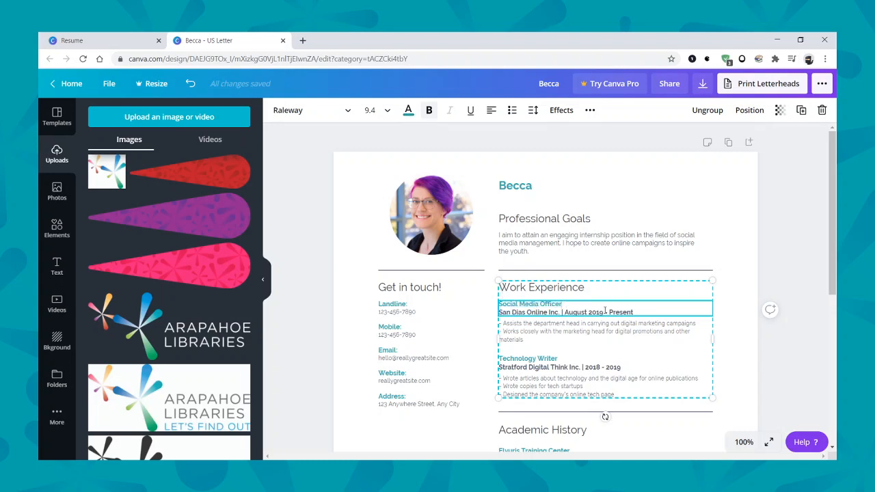
{"action": "key", "text": "BackSpace"}
{"action": "key", "text": "BackSpace"}
{"action": "key", "text": "BackSpace"}
{"action": "key", "text": "BackSpace"}
{"action": "key", "text": "BackSpace"}
{"action": "key", "text": "BackSpace"}
{"action": "key", "text": "BackSpace"}
{"action": "key", "text": "BackSpace"}
{"action": "key", "text": "BackSpace"}
{"action": "key", "text": "BackSpace"}
{"action": "key", "text": "BackSpace"}
{"action": "key", "text": "BackSpace"}
{"action": "key", "text": "BackSpace"}
{"action": "key", "text": "BackSpace"}
{"action": "key", "text": "BackSpace"}
{"action": "key", "text": "BackSpace"}
{"action": "key", "text": "BackSpace"}
{"action": "key", "text": "BackSpace"}
{"action": "key", "text": "BackSpace"}
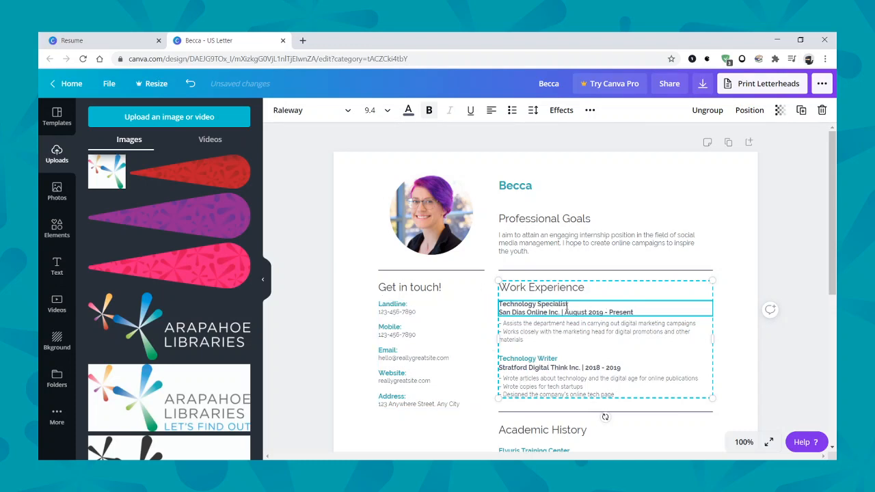
- Recolor the "Technology Specialist" job title under Work Experience with the teal document color
{"action": "left_click_drag", "start_coordinate": [568, 305], "coordinate": [498, 305]}
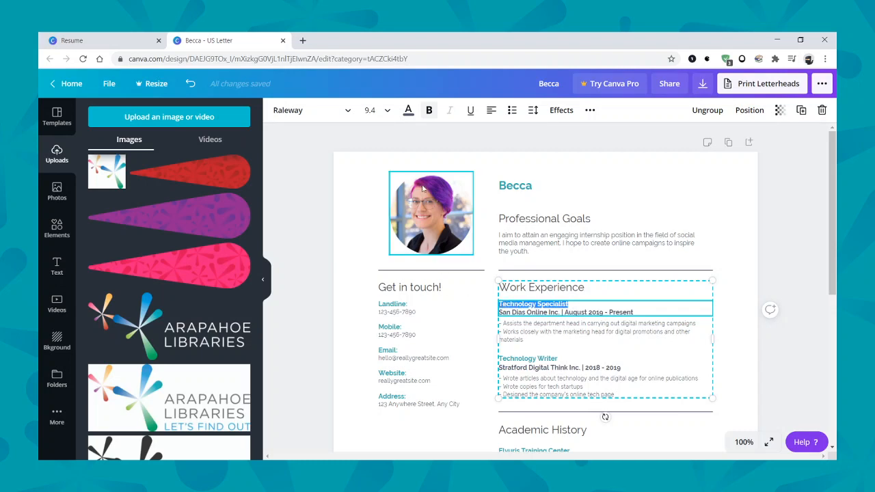
{"action": "left_click", "coordinate": [408, 110]}
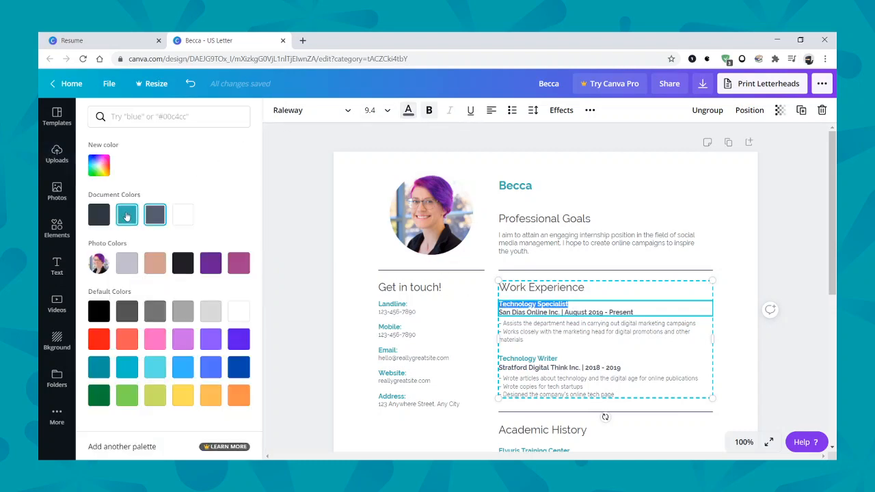
{"action": "left_click", "coordinate": [127, 216]}
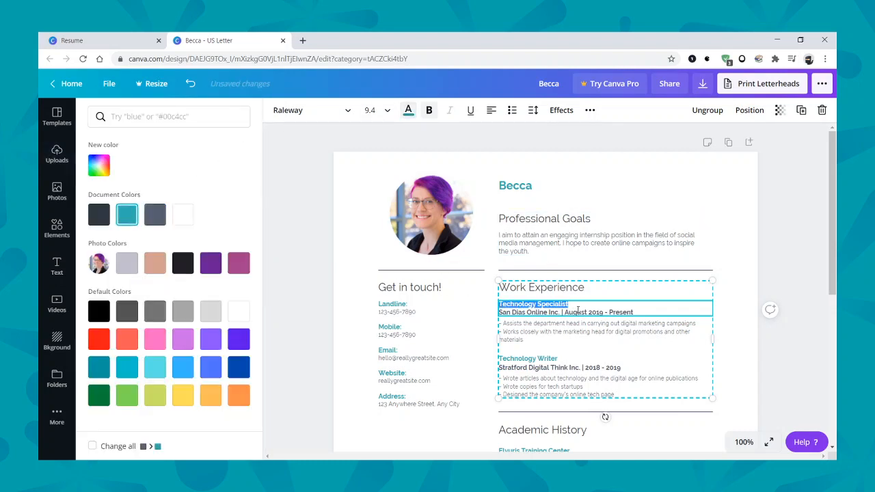
{"action": "left_click", "coordinate": [808, 272]}
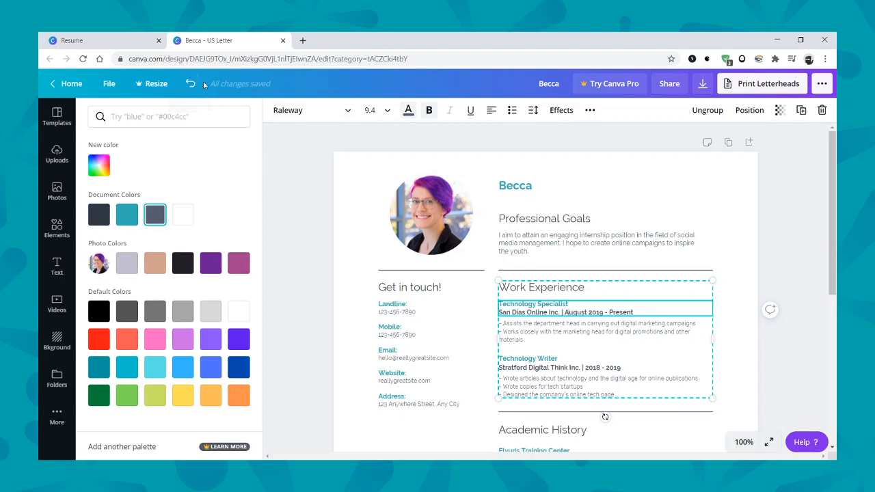
{"action": "left_click", "coordinate": [304, 332]}
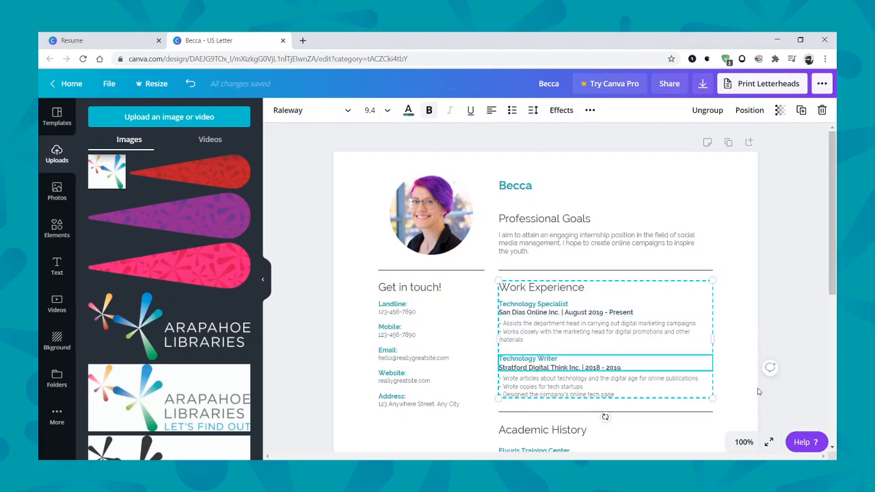
- Delete the Website entry from the contact details under "Get in touch!" and close up the empty lines it leaves
{"action": "left_click", "coordinate": [410, 368]}
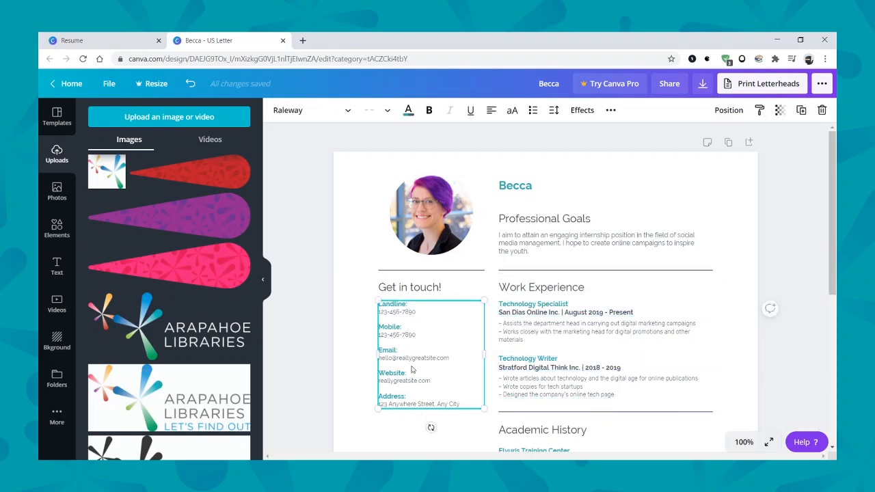
{"action": "left_click", "coordinate": [437, 379]}
{"action": "left_click_drag", "start_coordinate": [430, 381], "coordinate": [378, 373]}
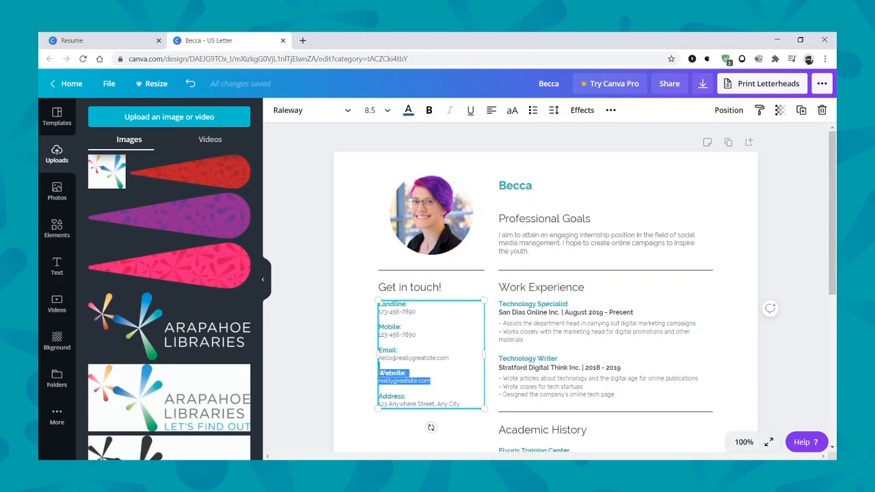
{"action": "key", "text": "BackSpace"}
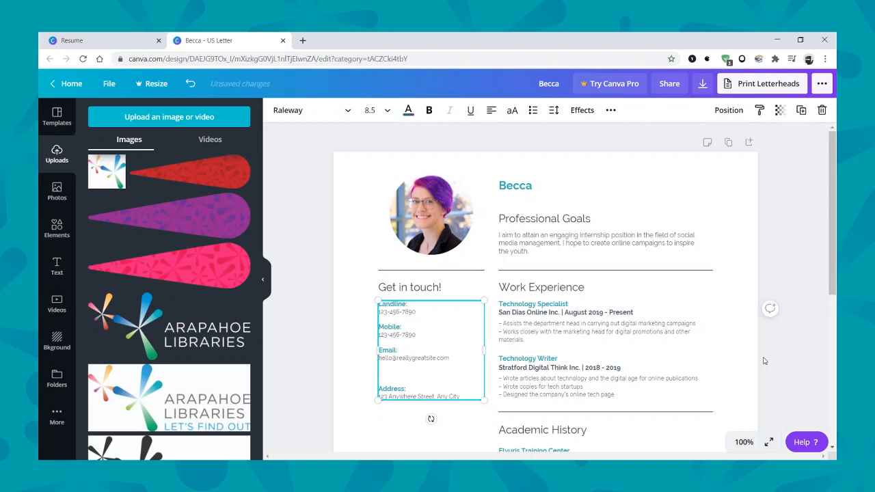
{"action": "key", "text": "BackSpace"}
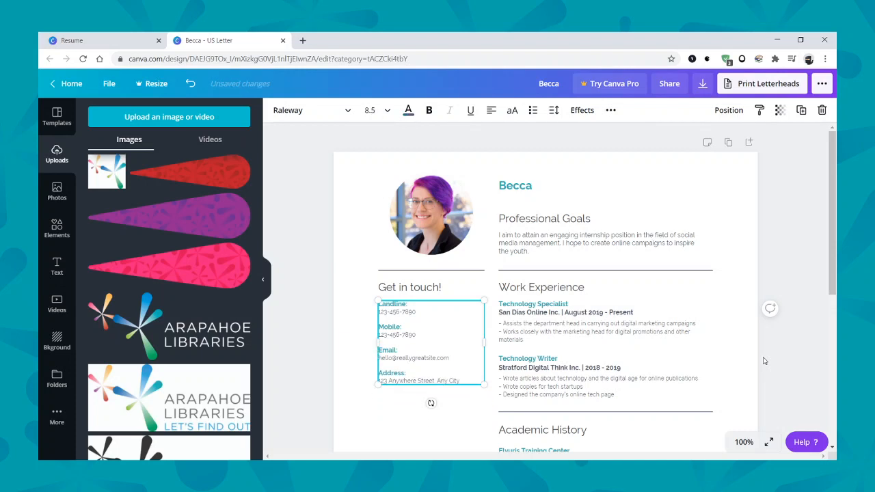
{"action": "left_click", "coordinate": [365, 327]}
- Try the slate gray document color as the page background, and return the background to white
{"action": "scroll", "coordinate": [362, 289], "scroll_direction": "down", "scroll_amount": 3}
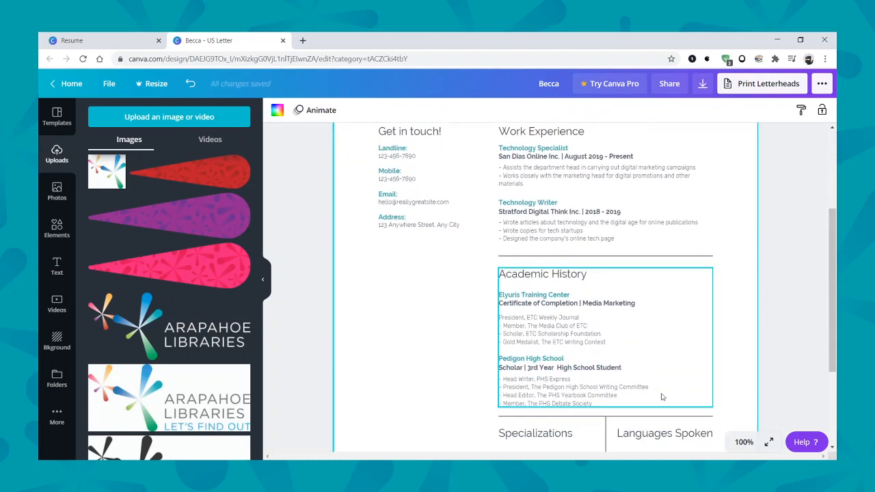
{"action": "left_click", "coordinate": [744, 443]}
{"action": "left_click", "coordinate": [731, 394]}
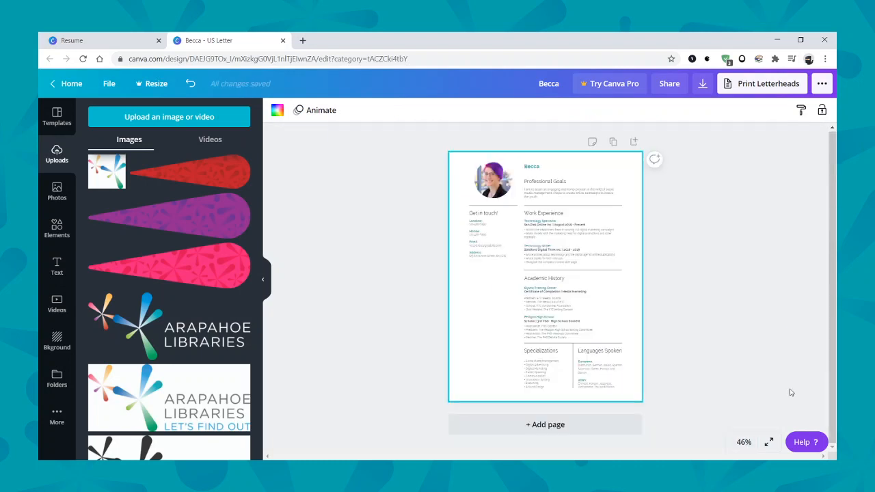
{"action": "left_click", "coordinate": [471, 322]}
{"action": "left_click", "coordinate": [278, 112]}
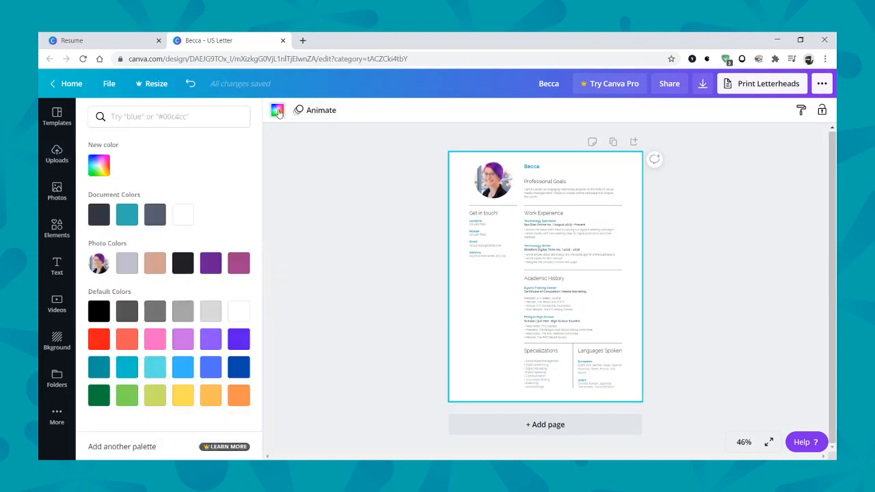
{"action": "left_click", "coordinate": [159, 219]}
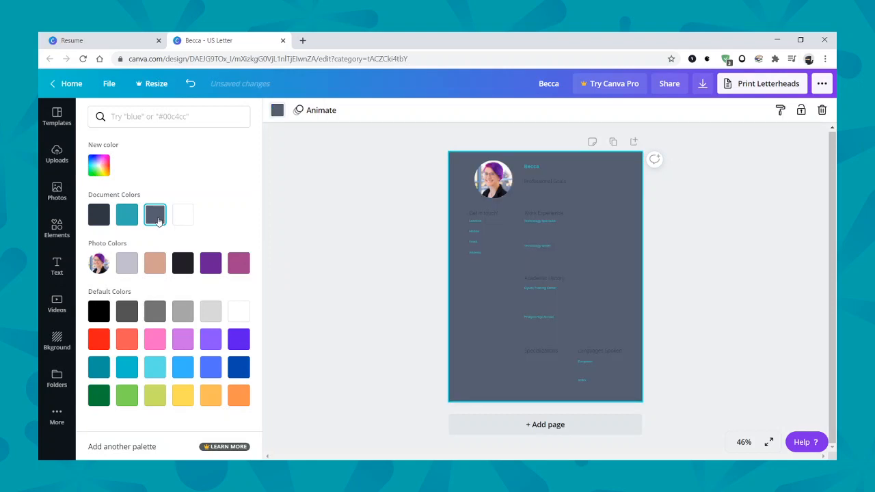
{"action": "left_click", "coordinate": [182, 216]}
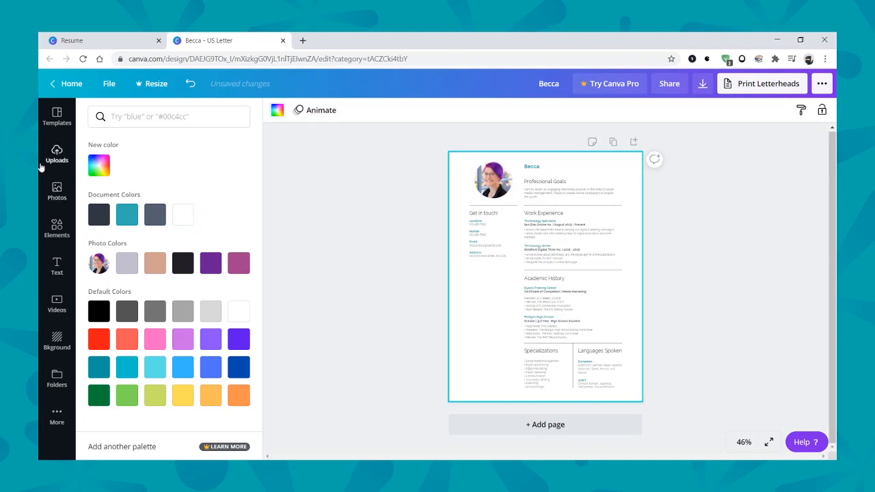
- Try the crumpled grid paper and white marble backgrounds on the resume page, and undo both
{"action": "left_click", "coordinate": [56, 338]}
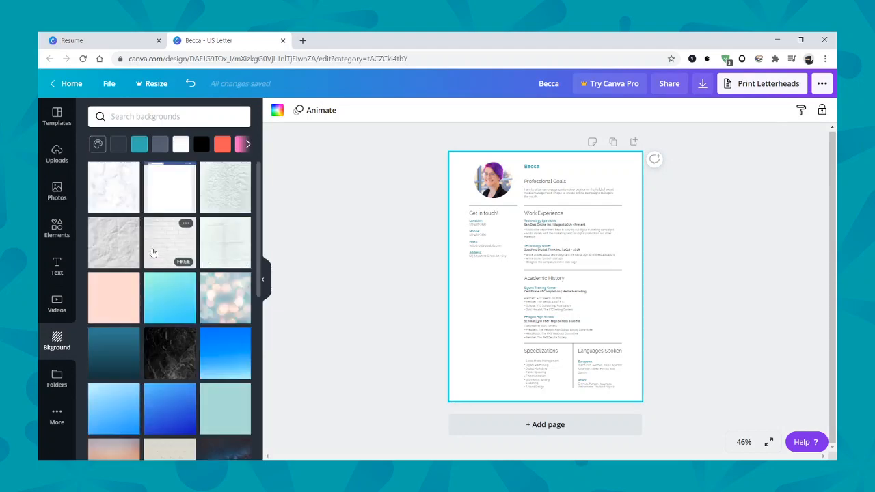
{"action": "left_click", "coordinate": [221, 197]}
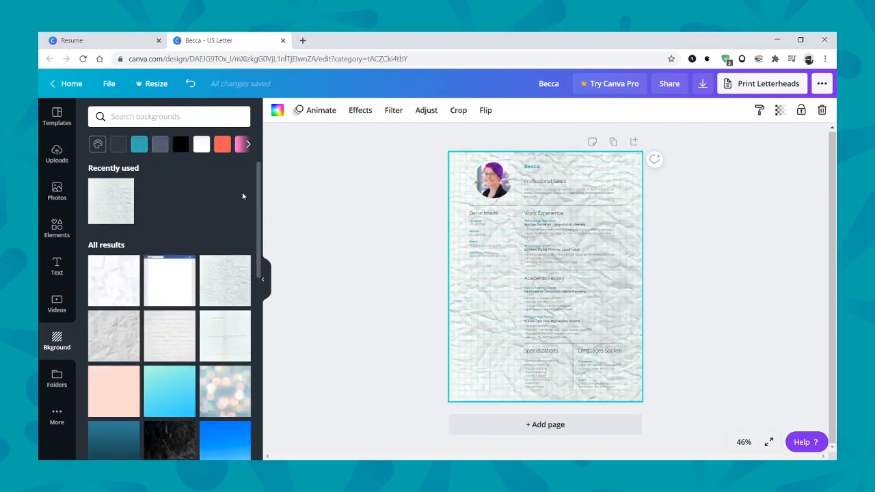
{"action": "left_click", "coordinate": [110, 287]}
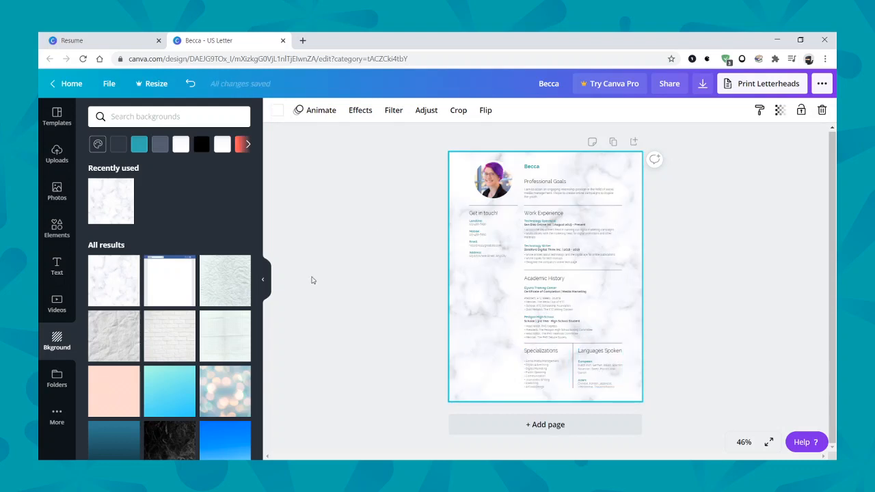
{"action": "left_click", "coordinate": [190, 83]}
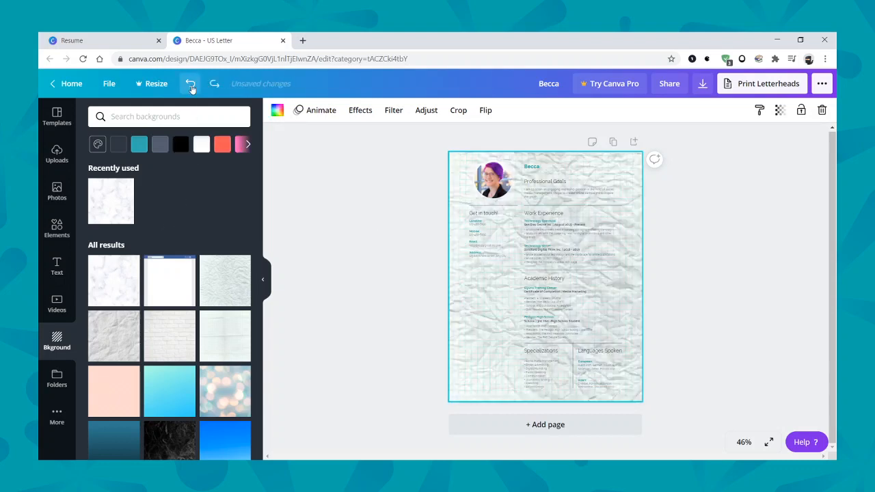
{"action": "left_click", "coordinate": [190, 84]}
{"action": "left_click", "coordinate": [335, 247]}
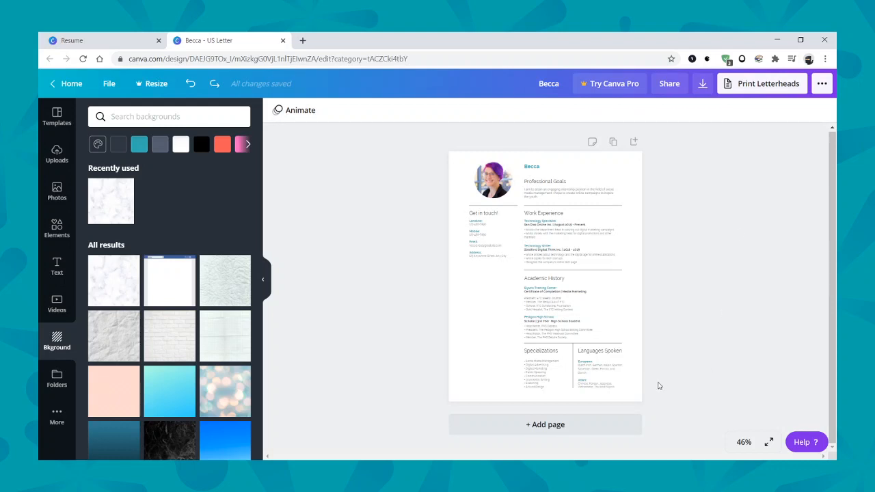
- Add a blank page after the resume, and duplicate the resume page
{"action": "left_click", "coordinate": [551, 426]}
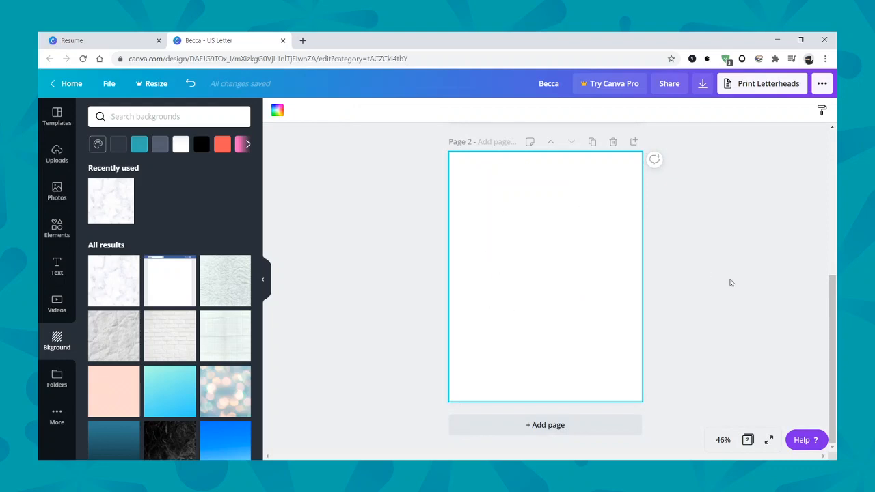
{"action": "scroll", "coordinate": [731, 282], "scroll_direction": "up", "scroll_amount": 5}
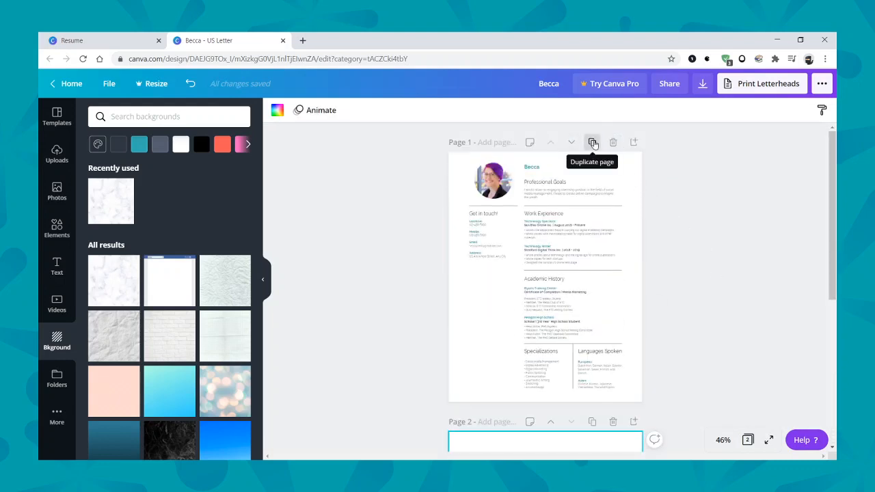
{"action": "left_click", "coordinate": [593, 142]}
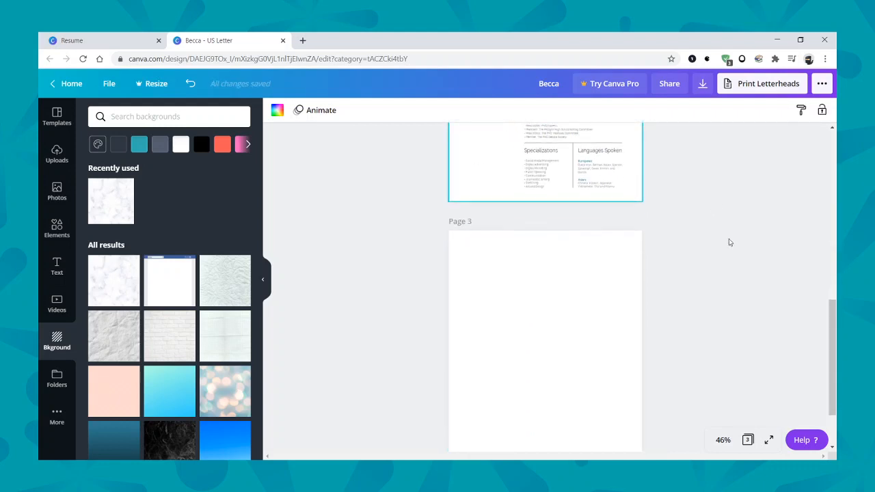
{"action": "scroll", "coordinate": [729, 242], "scroll_direction": "up", "scroll_amount": 5}
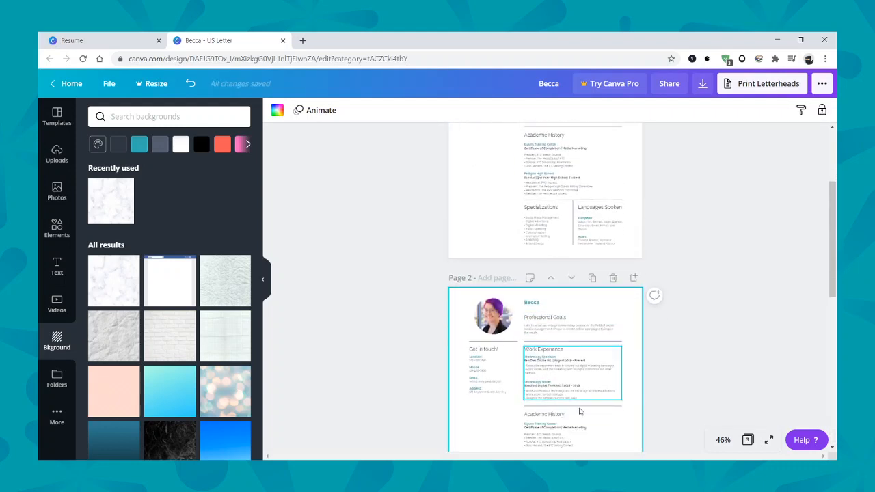
{"action": "scroll", "coordinate": [580, 412], "scroll_direction": "down", "scroll_amount": 1}
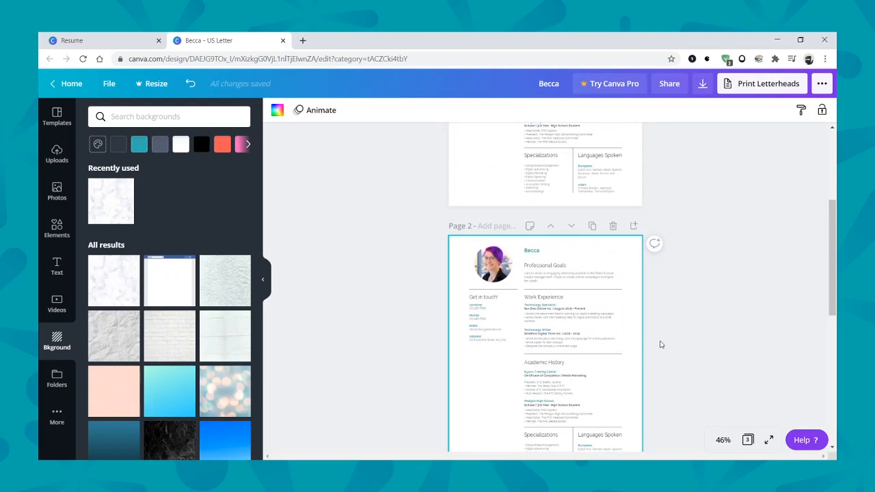
{"action": "scroll", "coordinate": [479, 354], "scroll_direction": "down", "scroll_amount": 1}
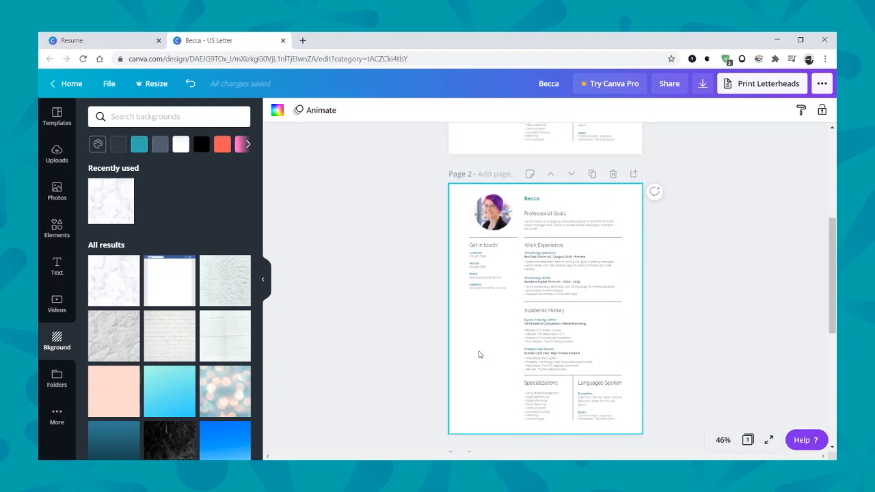
- Replace the duplicated resume on page 2 with the black Marketing Assistant template from the Professional Resume results
{"action": "left_click", "coordinate": [57, 118]}
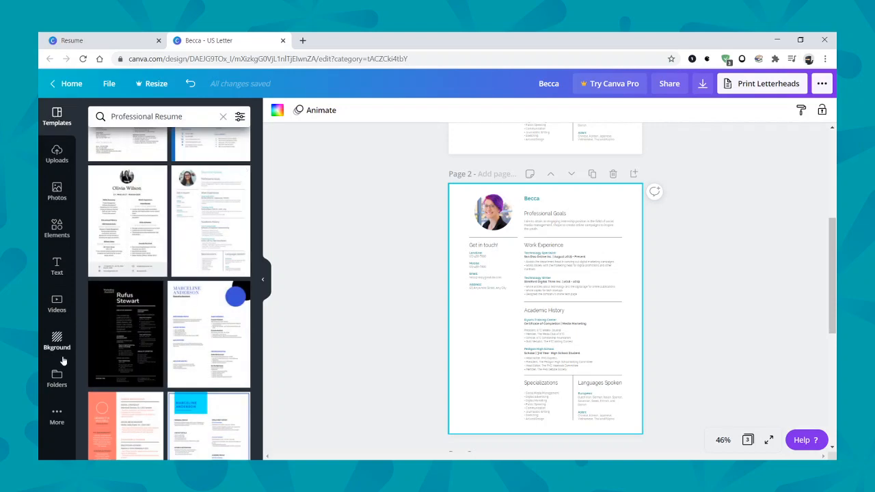
{"action": "left_click", "coordinate": [132, 342]}
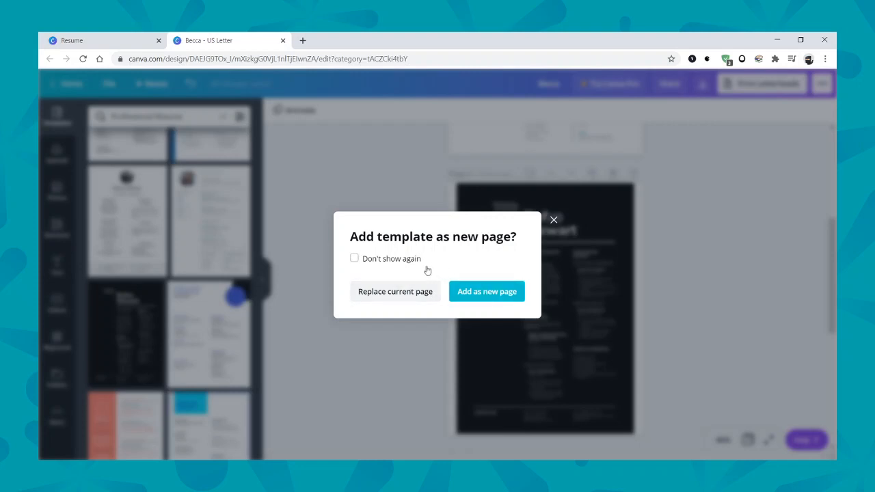
{"action": "left_click", "coordinate": [396, 293]}
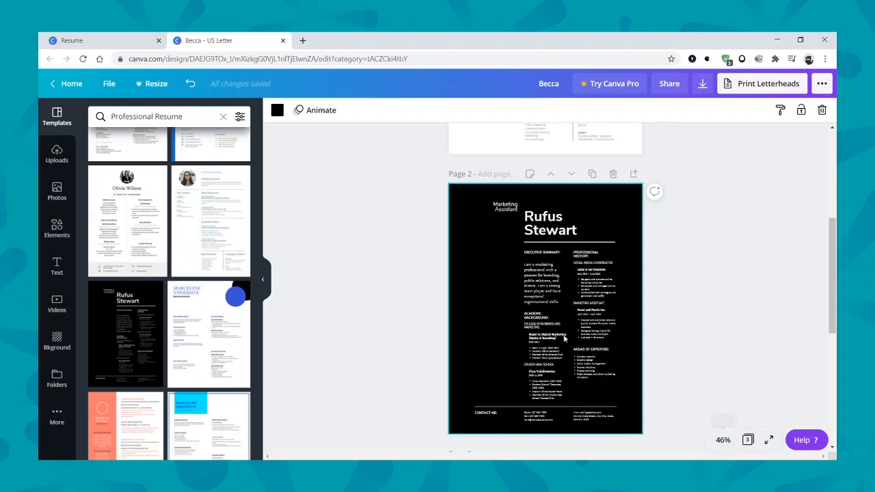
- Look through the design's three pages, comparing the customized resume, the black template page and the blank page
{"action": "scroll", "coordinate": [616, 306], "scroll_direction": "up", "scroll_amount": 4}
{"action": "scroll", "coordinate": [617, 306], "scroll_direction": "down", "scroll_amount": 2}
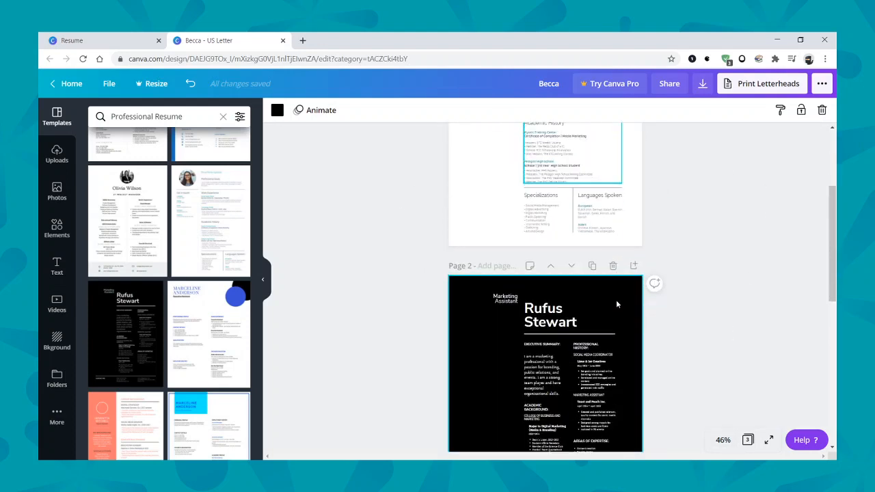
{"action": "scroll", "coordinate": [618, 303], "scroll_direction": "up", "scroll_amount": 2}
{"action": "scroll", "coordinate": [494, 355], "scroll_direction": "down", "scroll_amount": 3}
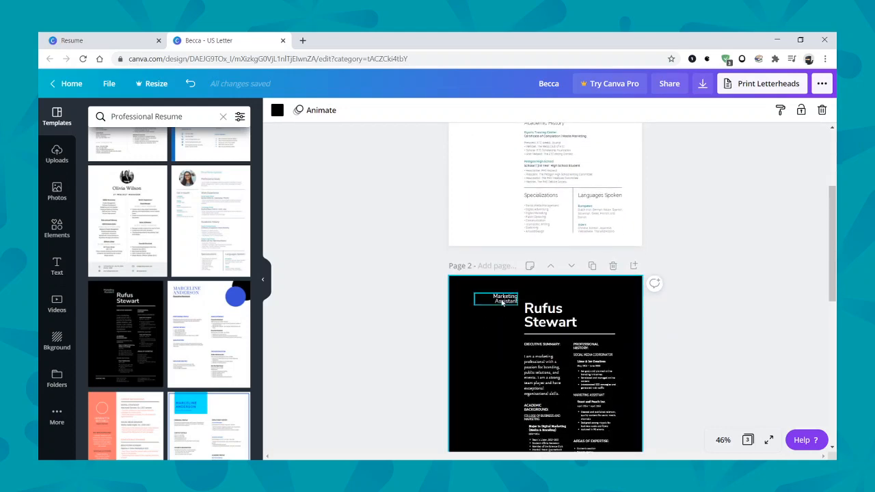
{"action": "scroll", "coordinate": [498, 318], "scroll_direction": "up", "scroll_amount": 3}
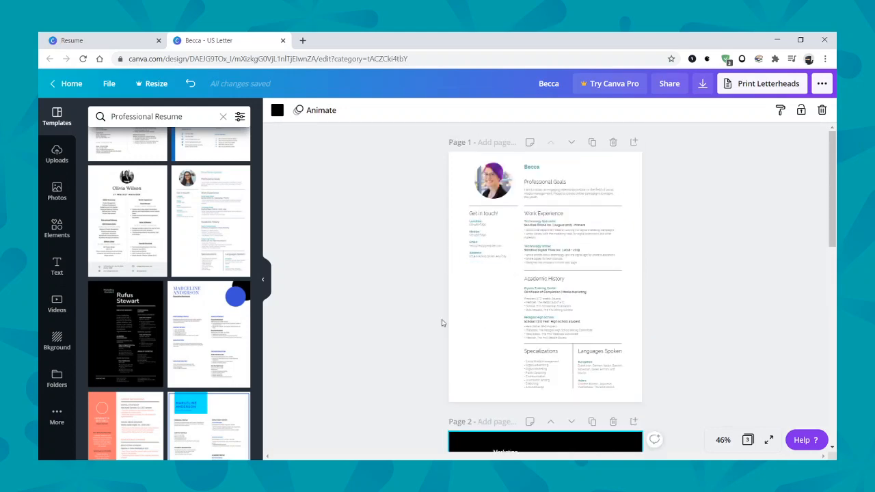
{"action": "scroll", "coordinate": [442, 322], "scroll_direction": "down", "scroll_amount": 10}
{"action": "left_click", "coordinate": [606, 336]}
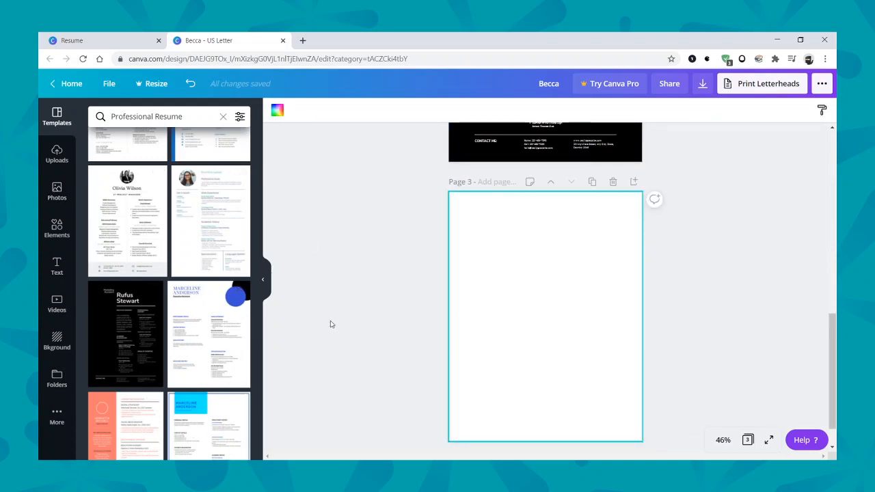
{"action": "scroll", "coordinate": [466, 292], "scroll_direction": "up", "scroll_amount": 8}
{"action": "scroll", "coordinate": [467, 294], "scroll_direction": "up", "scroll_amount": 1}
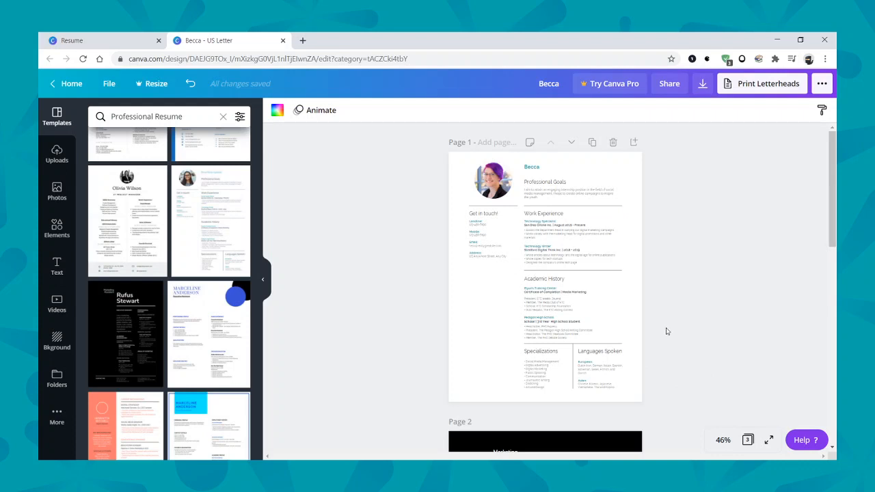
- Review the letterhead print options, try single-sided printing for all pages, and leave the print order
{"action": "left_click", "coordinate": [754, 85]}
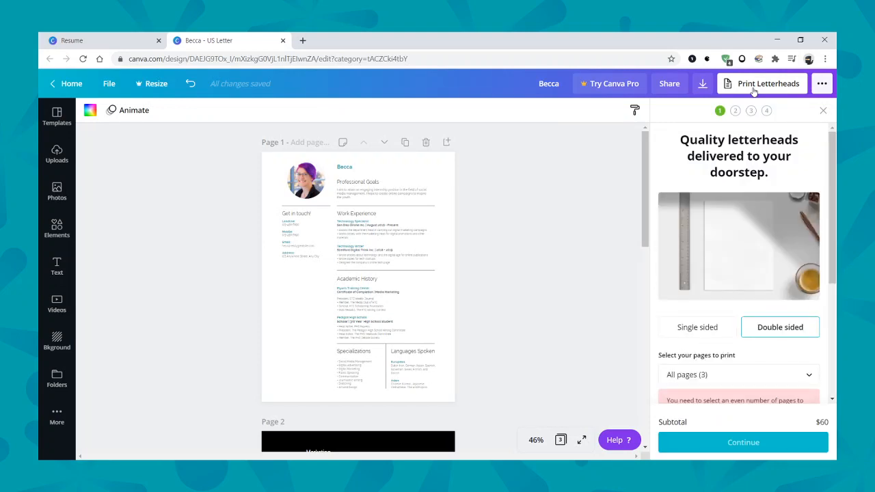
{"action": "scroll", "coordinate": [760, 264], "scroll_direction": "down", "scroll_amount": 3}
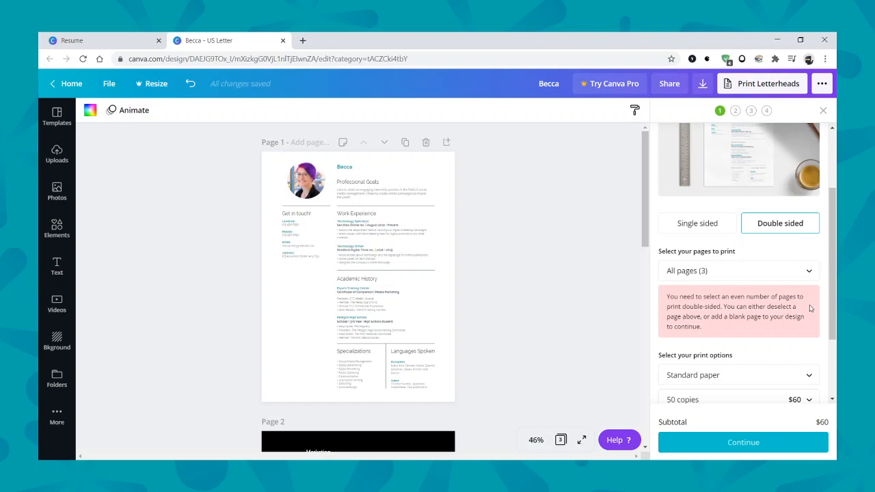
{"action": "left_click", "coordinate": [717, 226]}
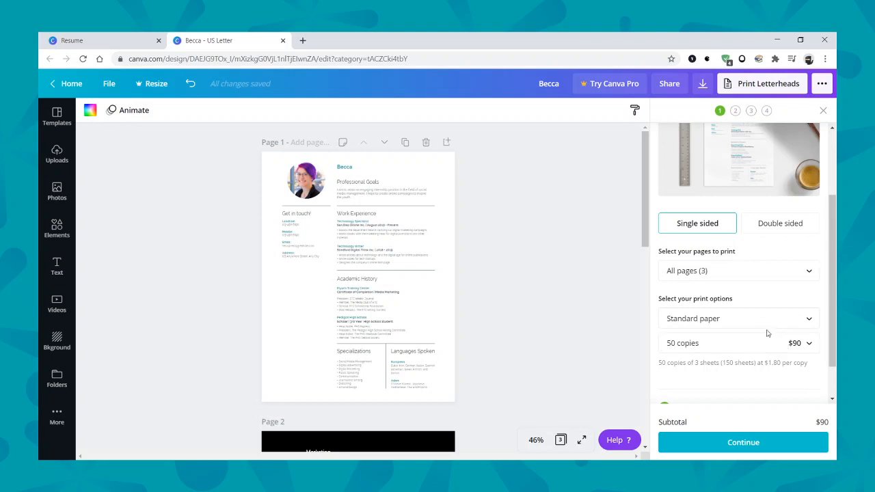
{"action": "left_click", "coordinate": [823, 110]}
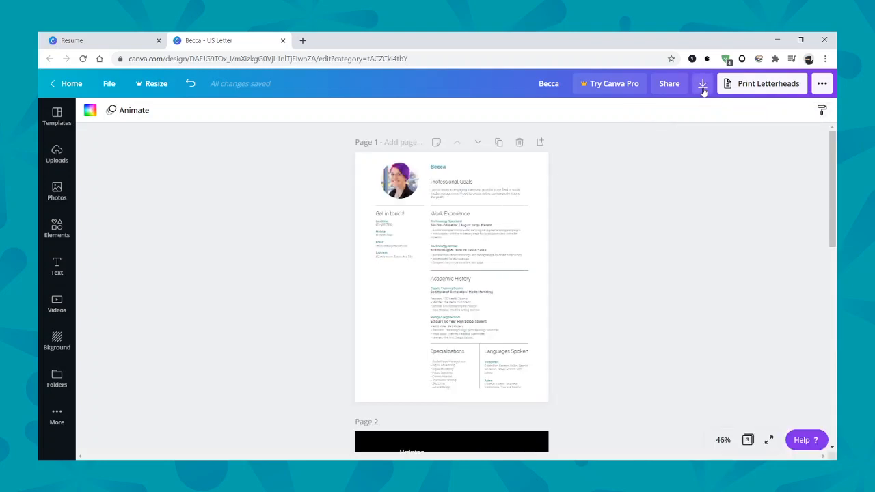
- Examine the publishing options and the available download file types, keeping PDF Print as the file type
{"action": "left_click", "coordinate": [822, 85]}
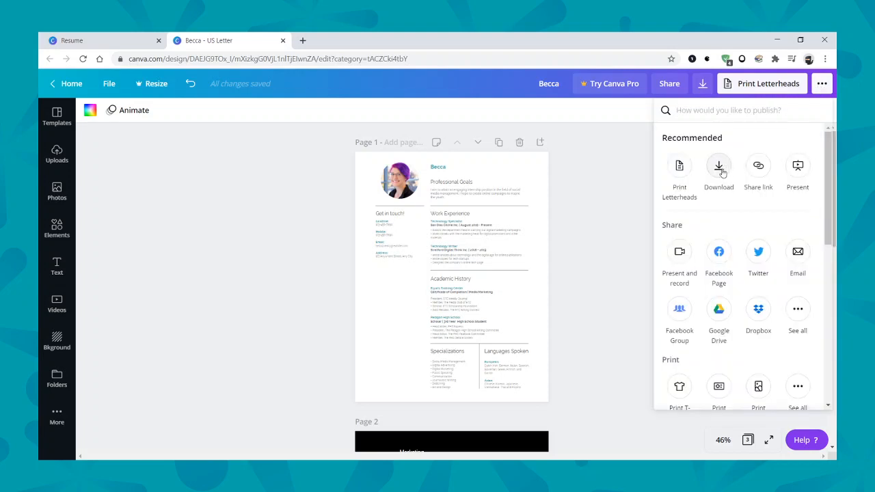
{"action": "left_click", "coordinate": [706, 89]}
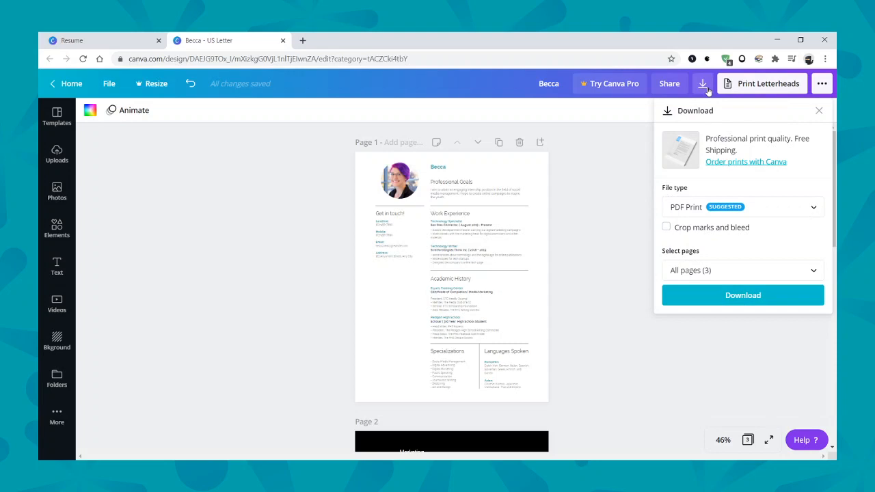
{"action": "left_click", "coordinate": [686, 210]}
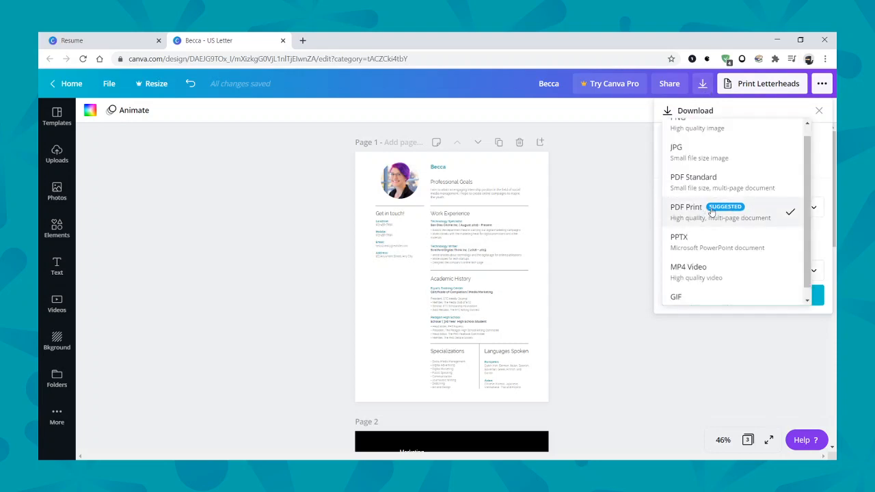
{"action": "scroll", "coordinate": [716, 157], "scroll_direction": "down", "scroll_amount": 1}
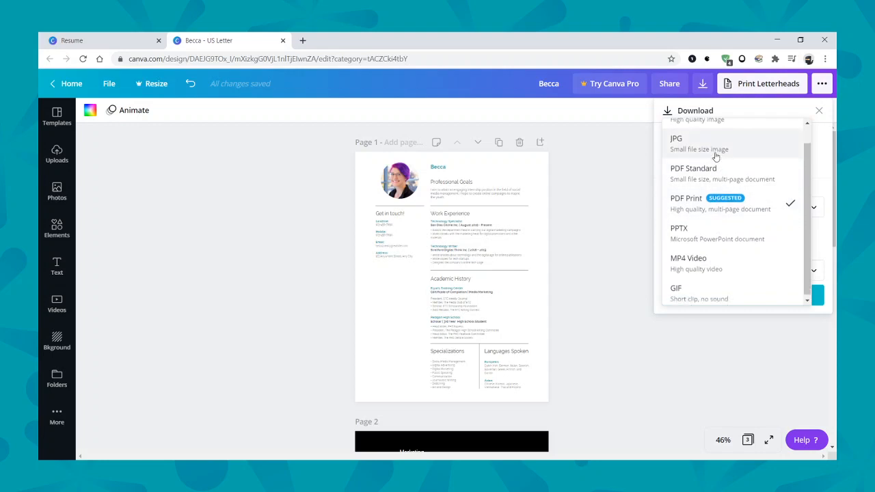
{"action": "scroll", "coordinate": [716, 157], "scroll_direction": "up", "scroll_amount": 2}
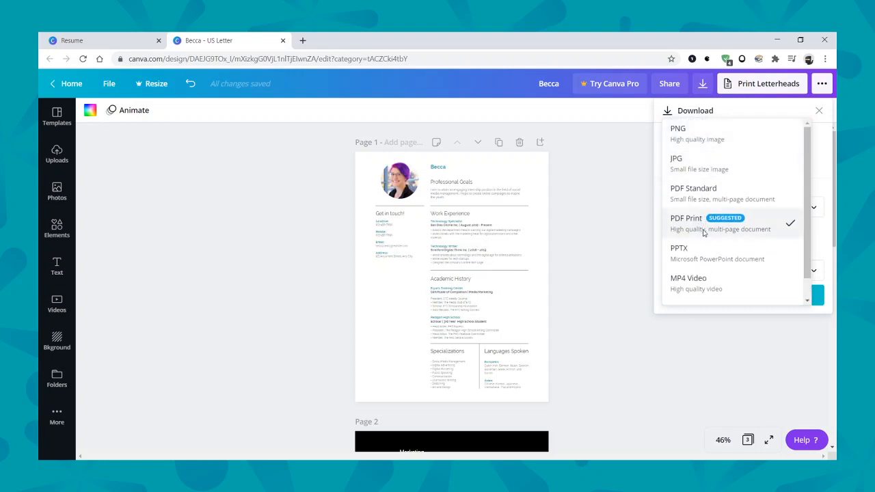
{"action": "scroll", "coordinate": [703, 235], "scroll_direction": "down", "scroll_amount": 1}
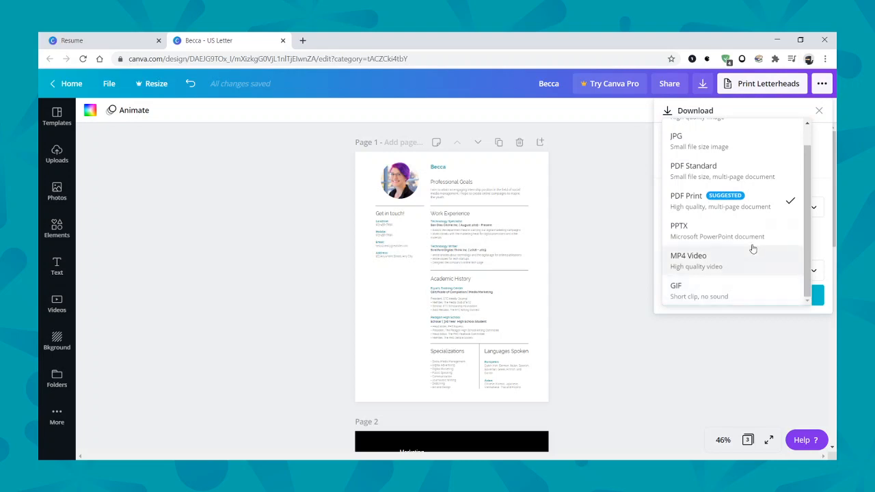
{"action": "scroll", "coordinate": [752, 251], "scroll_direction": "up", "scroll_amount": 1}
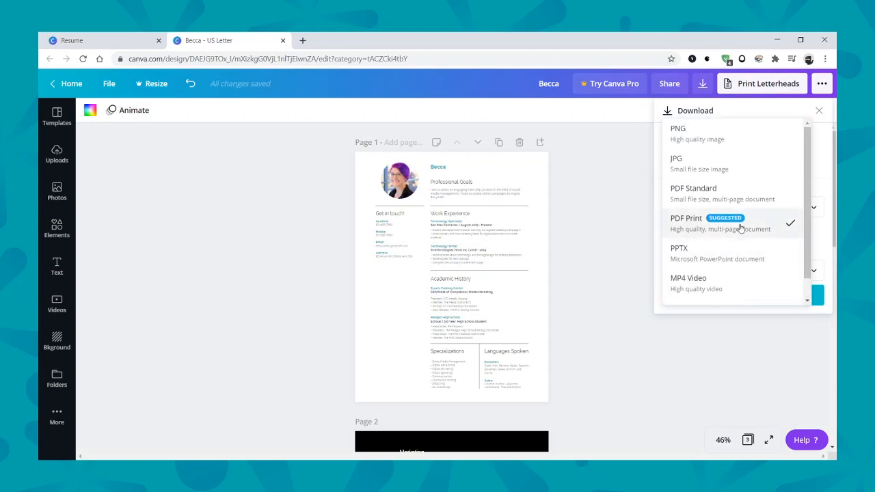
{"action": "left_click", "coordinate": [706, 219]}
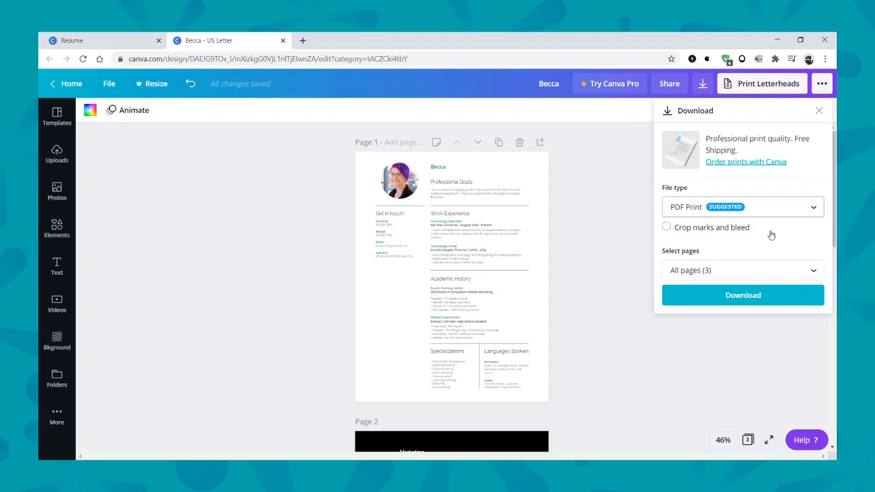
- Try the crop marks and bleed option, restrict the download to Page 1, and close the download settings without downloading
{"action": "left_click", "coordinate": [668, 228]}
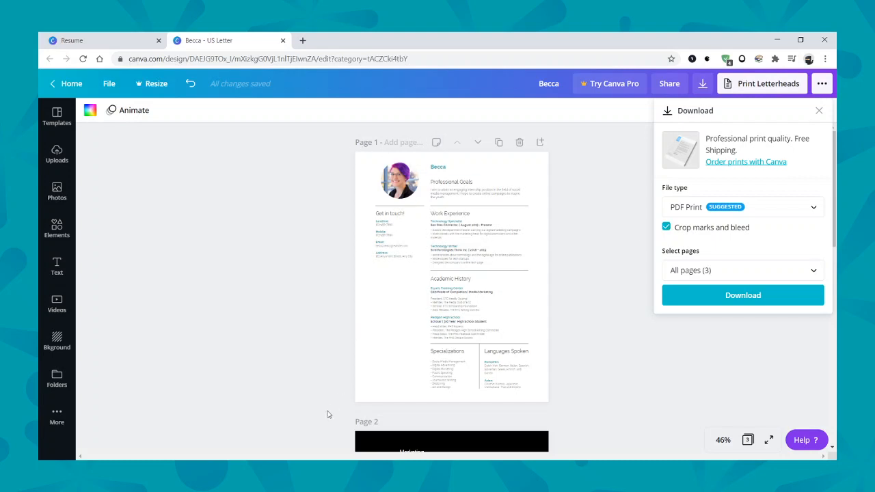
{"action": "left_click", "coordinate": [667, 229]}
{"action": "left_click", "coordinate": [683, 274]}
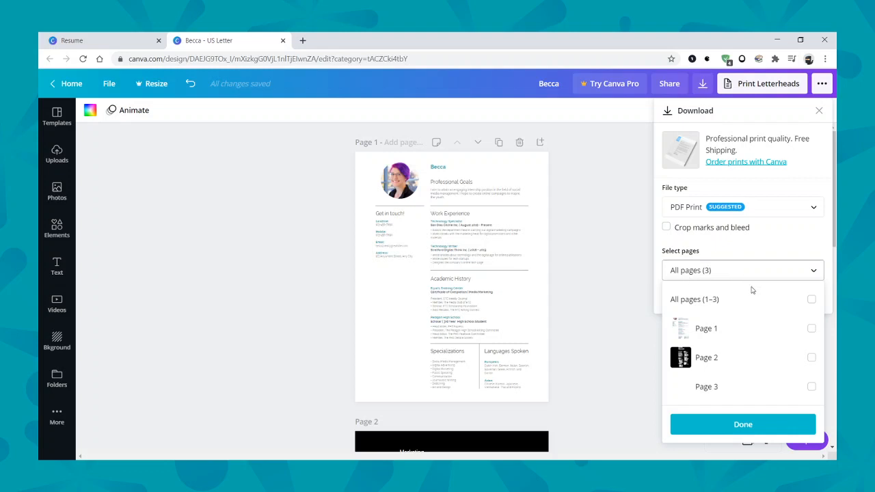
{"action": "left_click", "coordinate": [812, 328]}
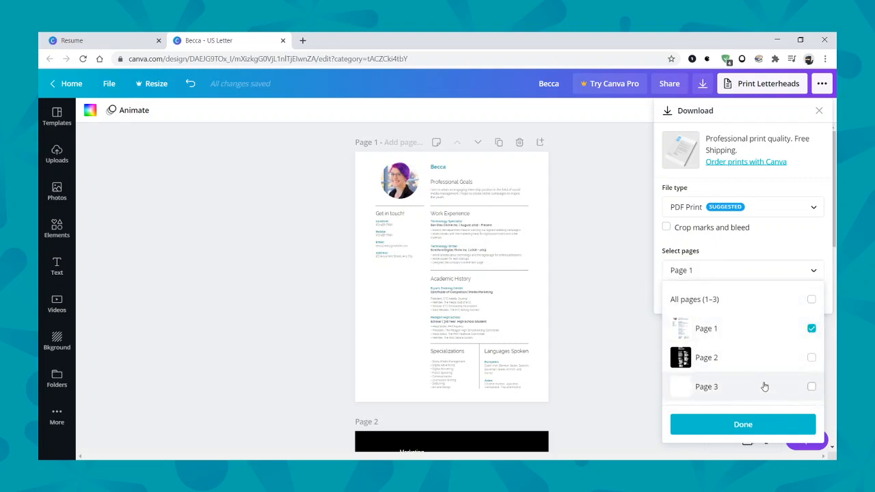
{"action": "left_click", "coordinate": [812, 363]}
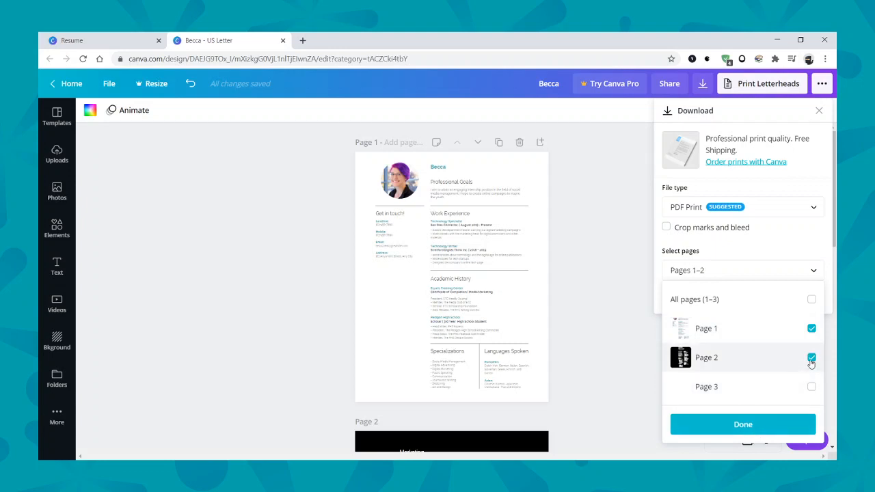
{"action": "left_click", "coordinate": [812, 361]}
{"action": "left_click", "coordinate": [798, 277]}
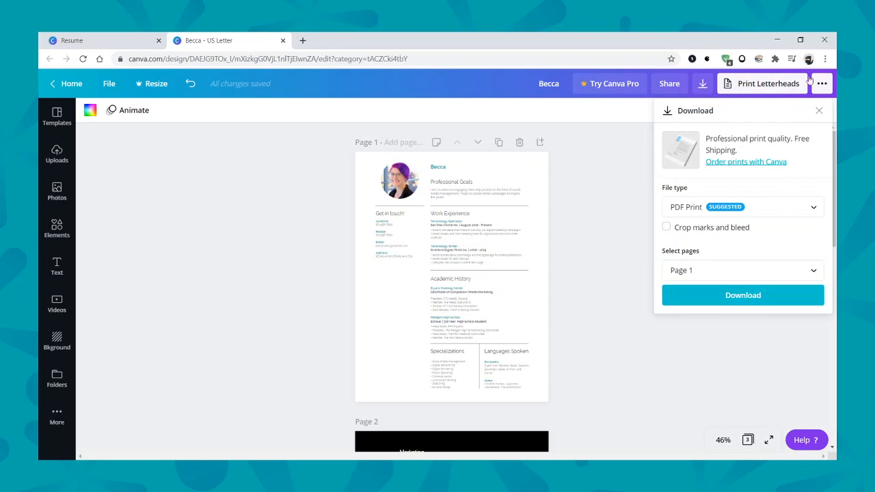
{"action": "left_click", "coordinate": [818, 112]}
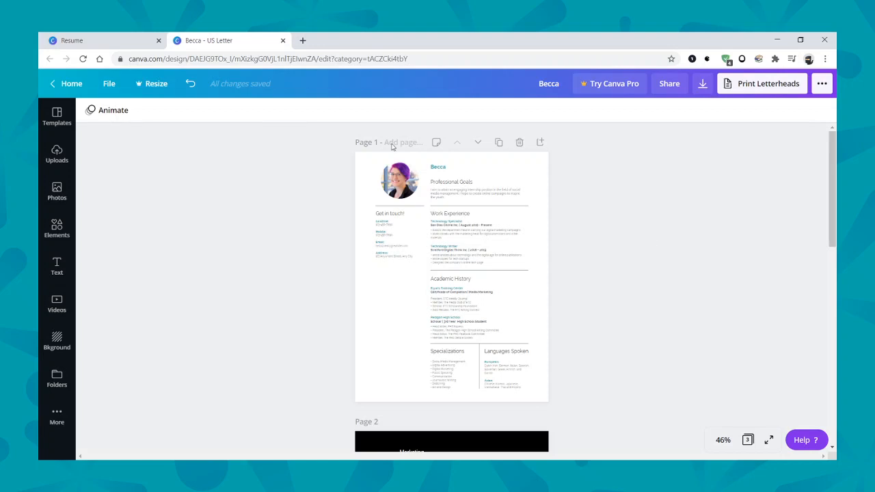
- Return to the home page and locate the saved resume under Your designs
{"action": "left_click", "coordinate": [71, 83]}
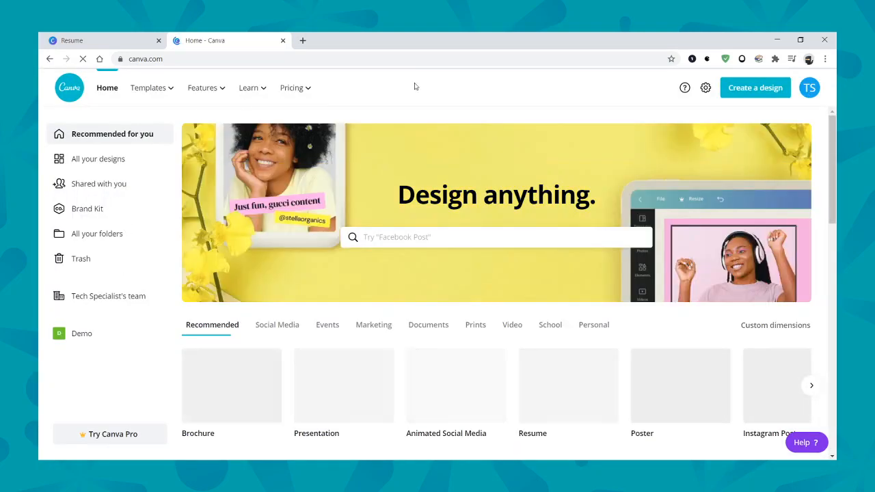
{"action": "scroll", "coordinate": [348, 302], "scroll_direction": "down", "scroll_amount": 2}
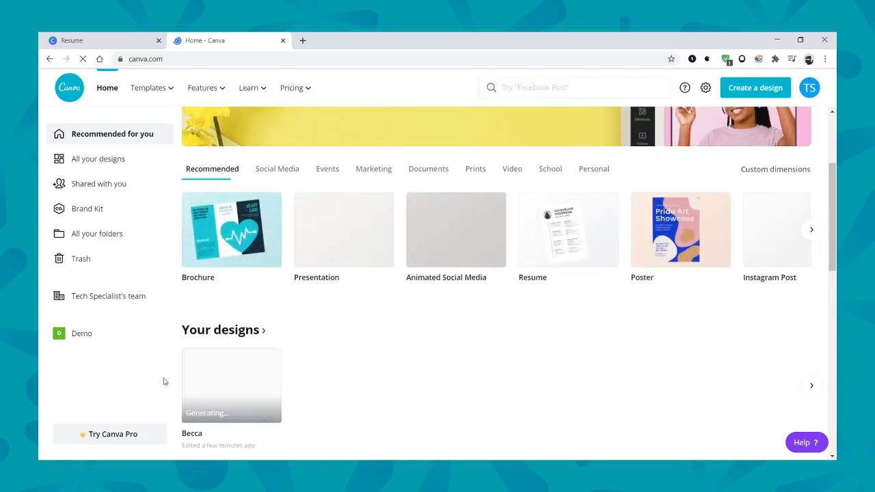
{"action": "scroll", "coordinate": [334, 324], "scroll_direction": "down", "scroll_amount": 1}
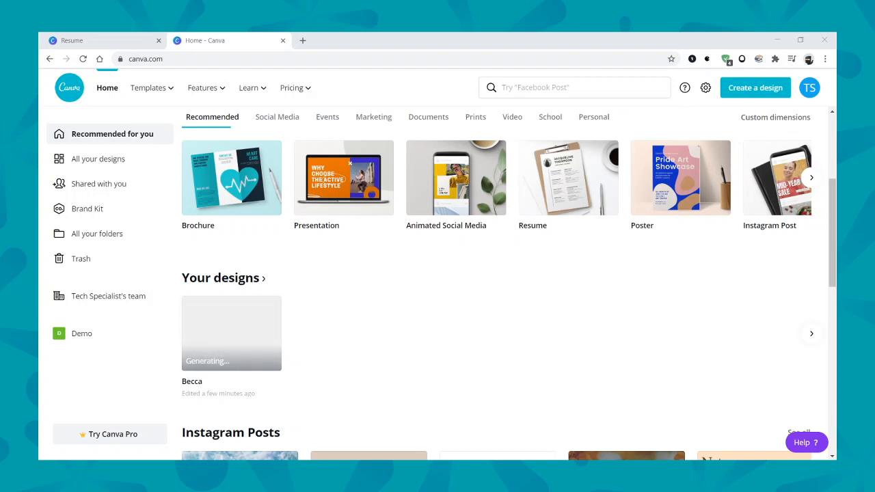
{"action": "left_click", "coordinate": [501, 412]}
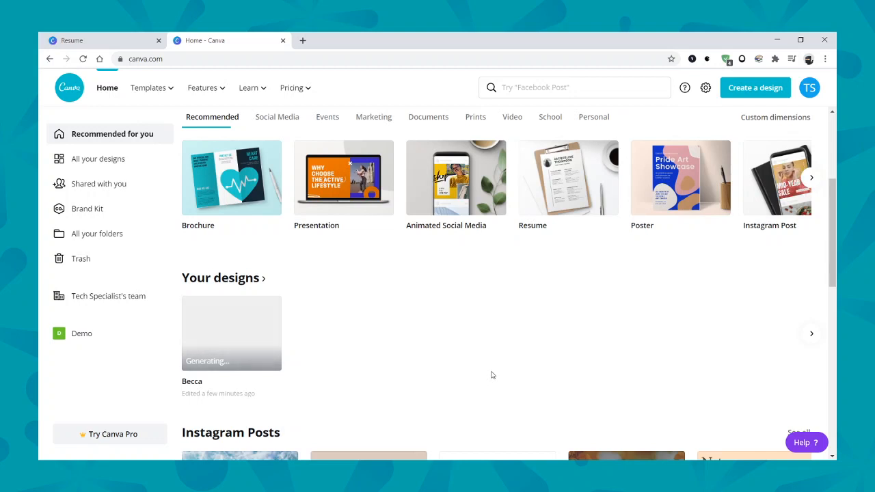
- Look through the home page's recommended design types and its Instagram, Facebook and poster template suggestions
{"action": "scroll", "coordinate": [487, 356], "scroll_direction": "up", "scroll_amount": 3}
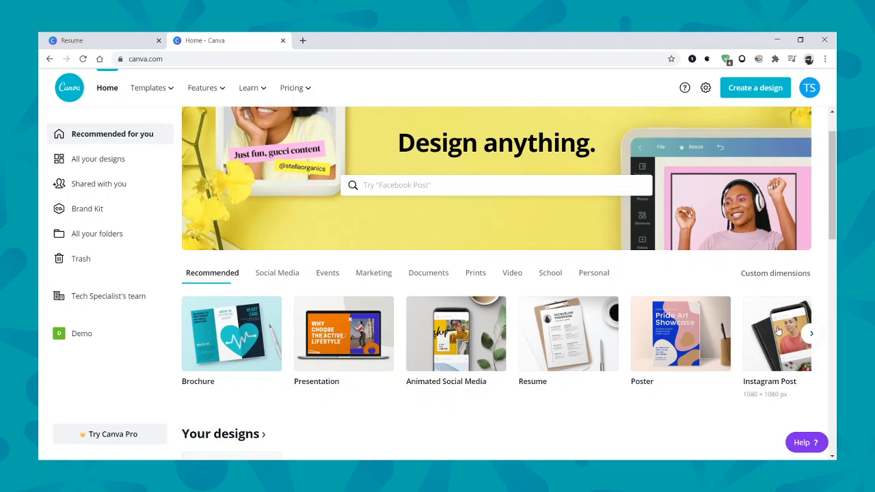
{"action": "scroll", "coordinate": [455, 317], "scroll_direction": "down", "scroll_amount": 2}
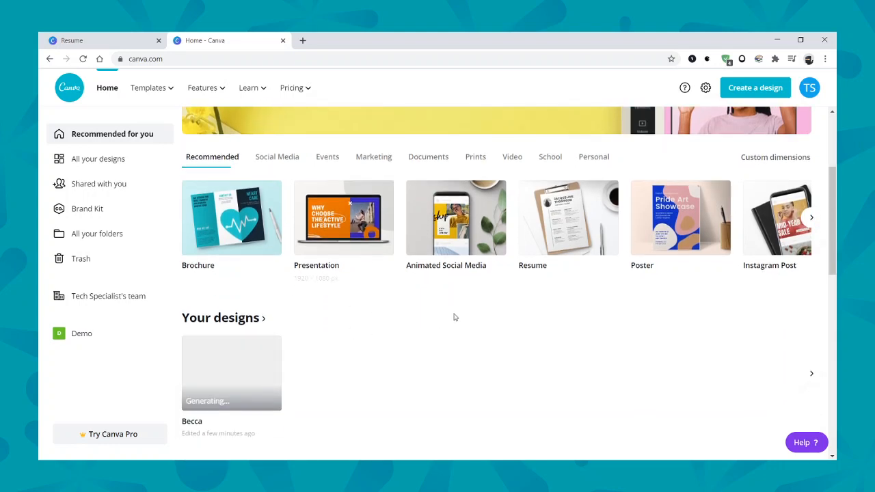
{"action": "scroll", "coordinate": [501, 295], "scroll_direction": "down", "scroll_amount": 6}
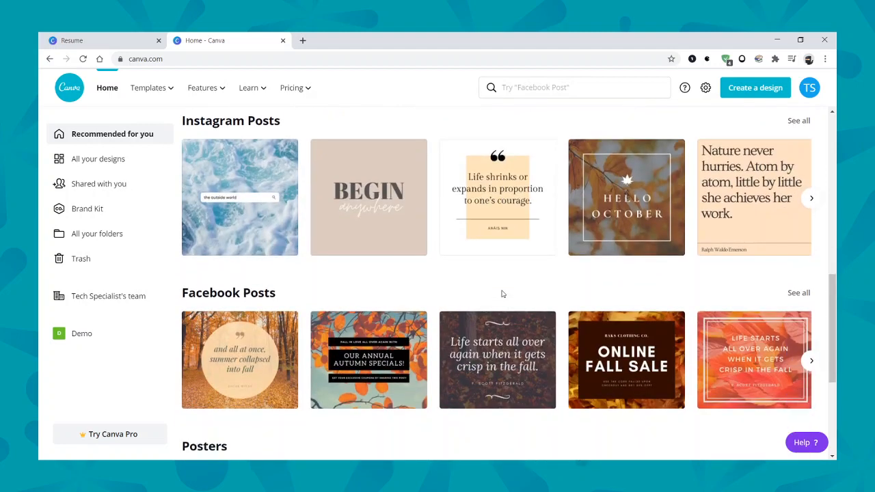
{"action": "scroll", "coordinate": [502, 294], "scroll_direction": "down", "scroll_amount": 1}
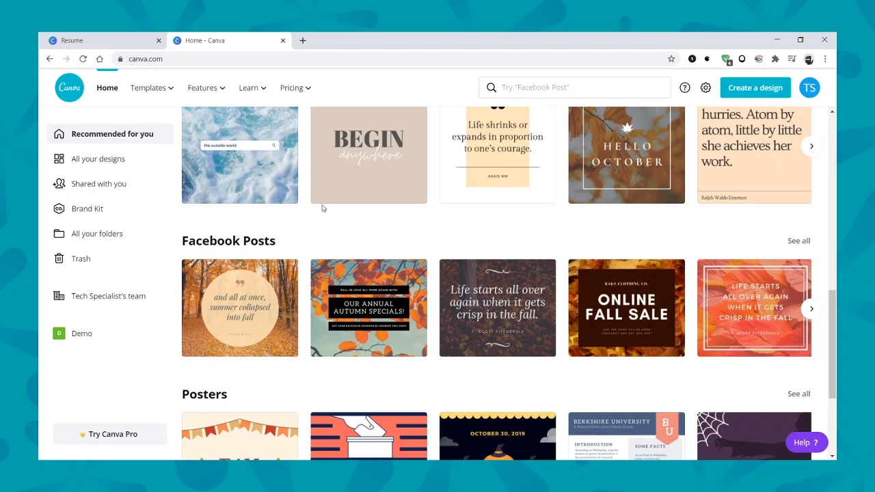
{"action": "scroll", "coordinate": [388, 252], "scroll_direction": "up", "scroll_amount": 10}
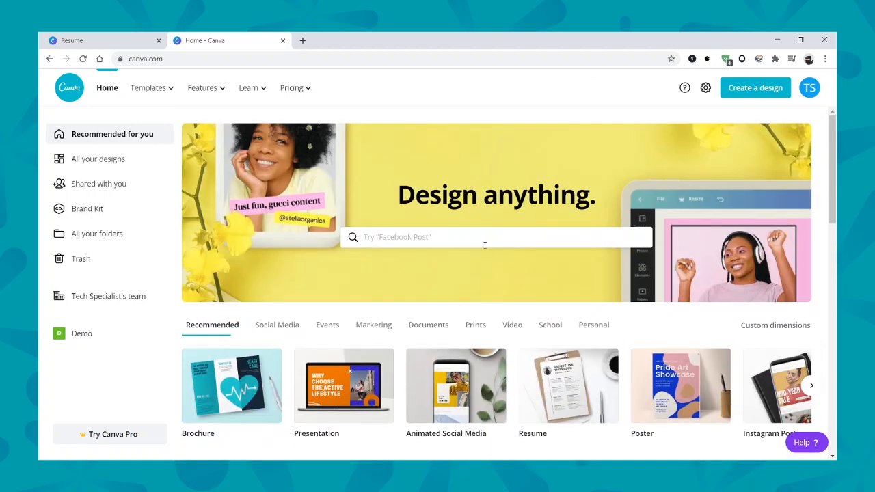
- Create a new Facebook Post design from the Social Media design types
{"action": "left_click", "coordinate": [271, 330]}
{"action": "scroll", "coordinate": [405, 267], "scroll_direction": "down", "scroll_amount": 3}
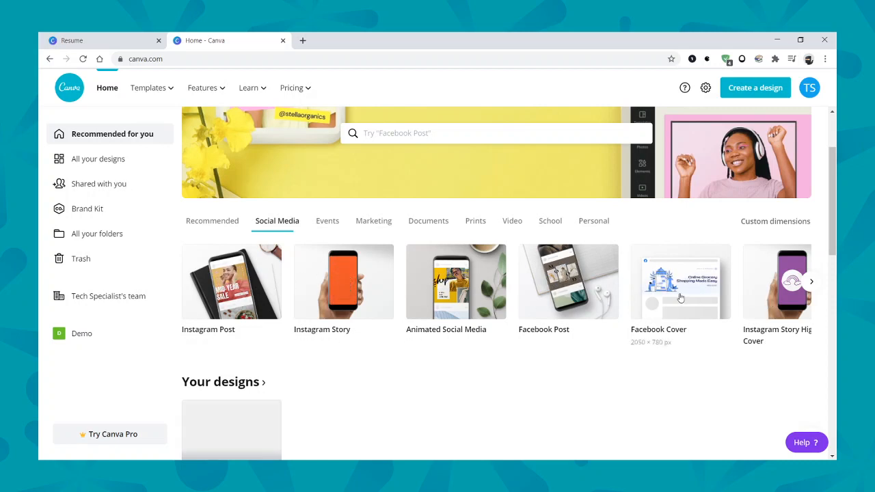
{"action": "left_click", "coordinate": [560, 291]}
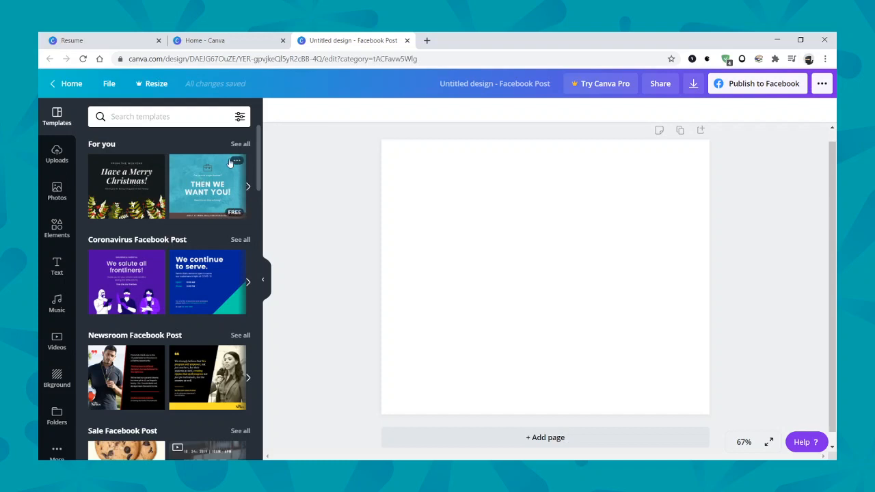
- Look through the Facebook Post template categories, including For you, Newsroom, Sale, Halloween, Food and Birthday
{"action": "left_click", "coordinate": [248, 186]}
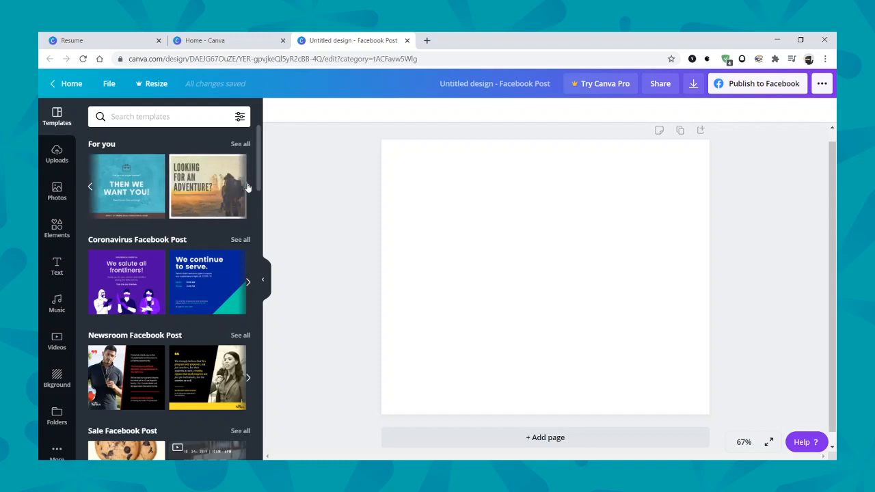
{"action": "left_click", "coordinate": [248, 187]}
{"action": "left_click", "coordinate": [248, 186]}
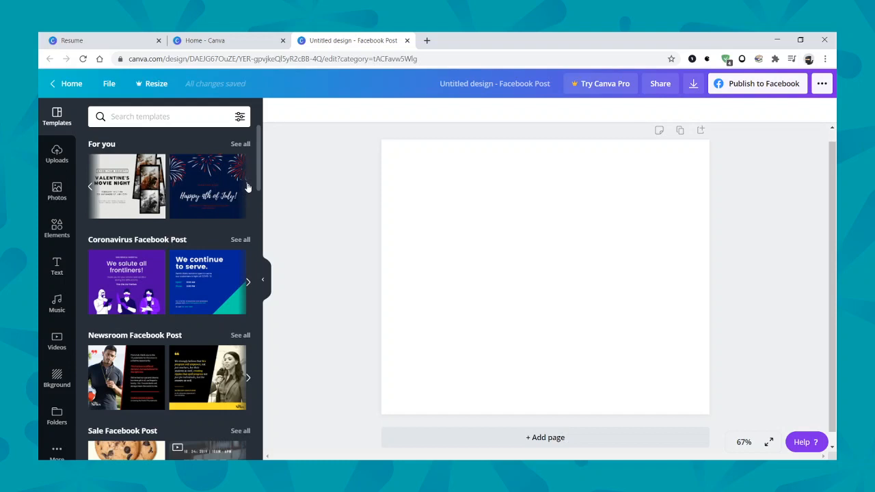
{"action": "scroll", "coordinate": [204, 220], "scroll_direction": "down", "scroll_amount": 2}
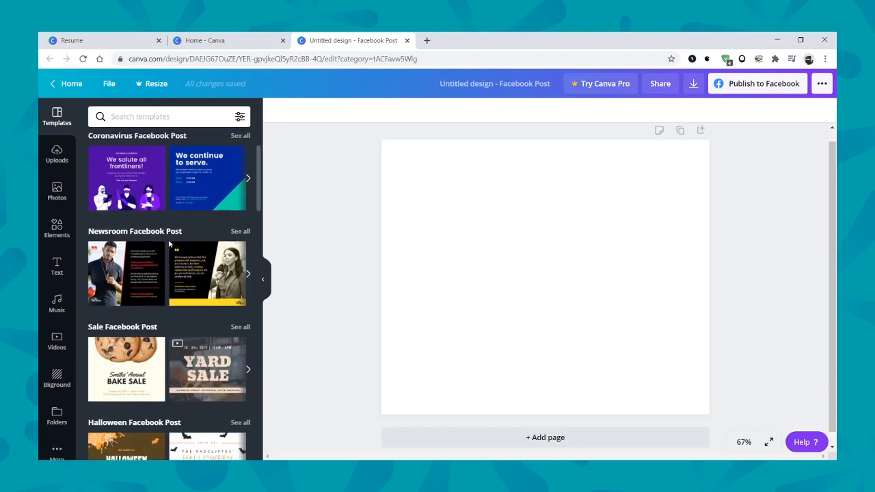
{"action": "scroll", "coordinate": [169, 239], "scroll_direction": "down", "scroll_amount": 1}
{"action": "scroll", "coordinate": [209, 259], "scroll_direction": "down", "scroll_amount": 1}
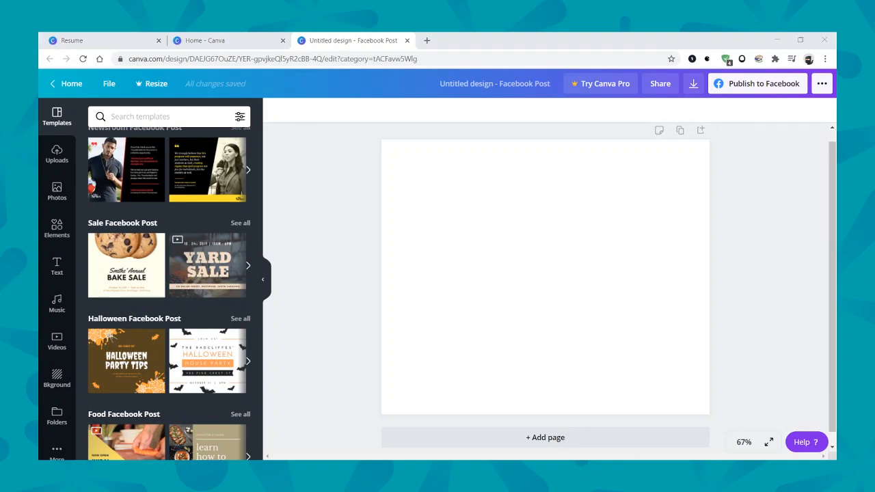
{"action": "left_click", "coordinate": [487, 458]}
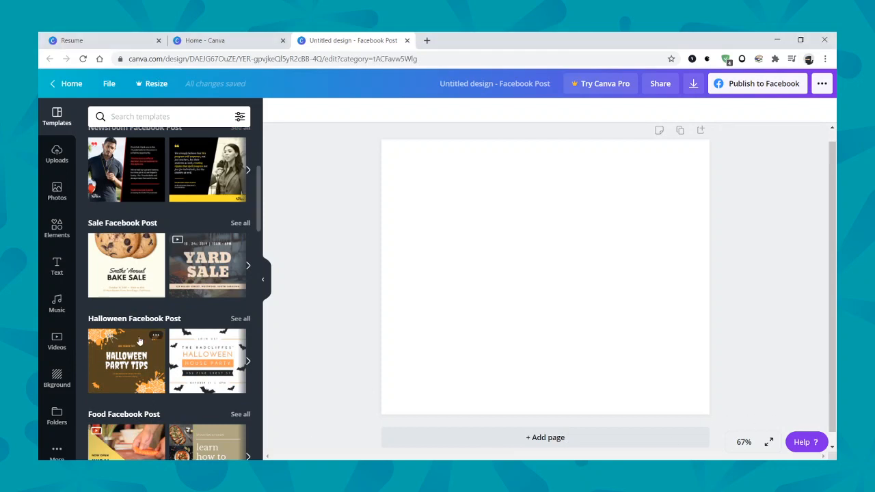
{"action": "scroll", "coordinate": [140, 301], "scroll_direction": "down", "scroll_amount": 3}
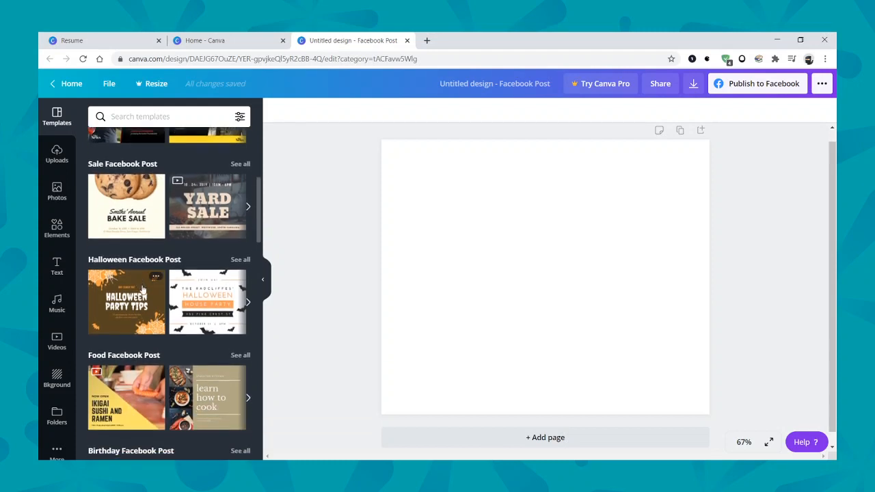
{"action": "scroll", "coordinate": [148, 277], "scroll_direction": "down", "scroll_amount": 1}
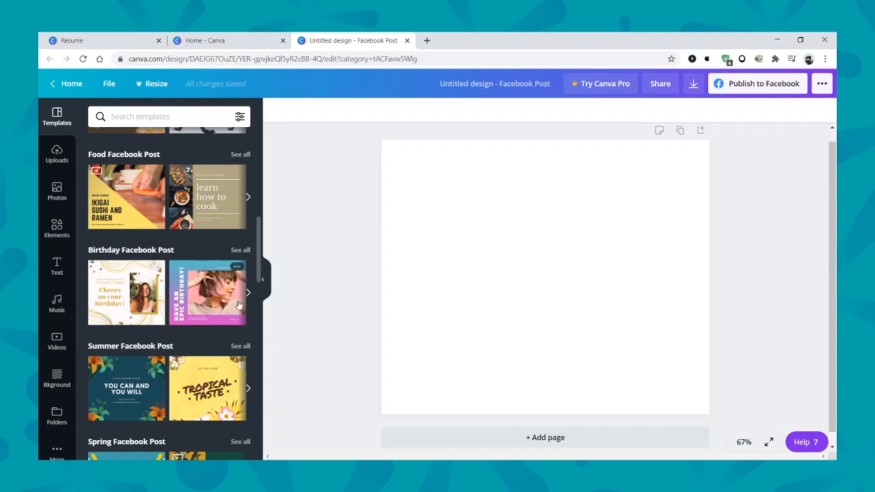
- Apply the "Happy, happy Birthday!" two-photo template from the Birthday Facebook Post category to the blank page
{"action": "left_click", "coordinate": [248, 294]}
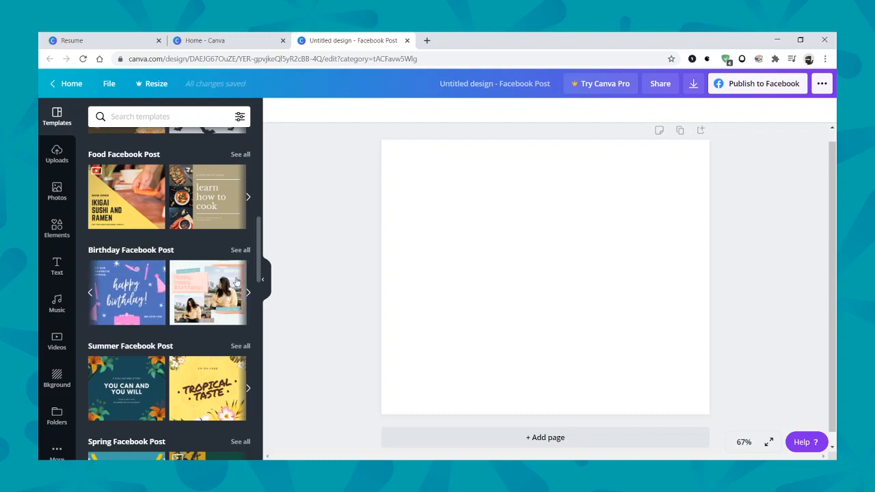
{"action": "left_click", "coordinate": [196, 284]}
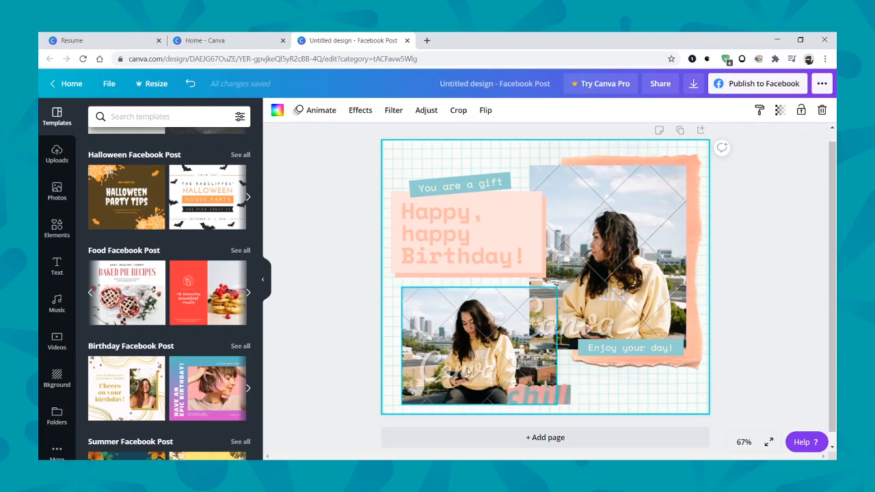
- Replace the smaller photo below the birthday heading with the free stock photo of a banana-topped breakfast bowl
{"action": "left_click", "coordinate": [607, 342]}
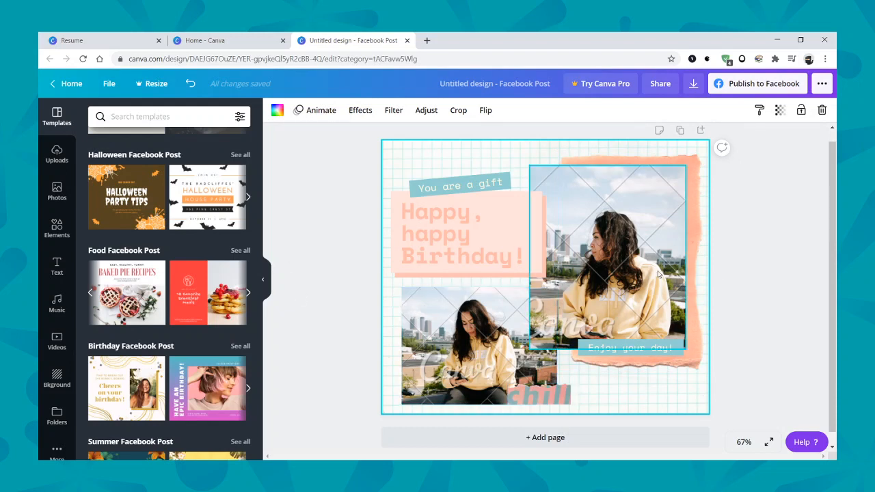
{"action": "left_click", "coordinate": [428, 356]}
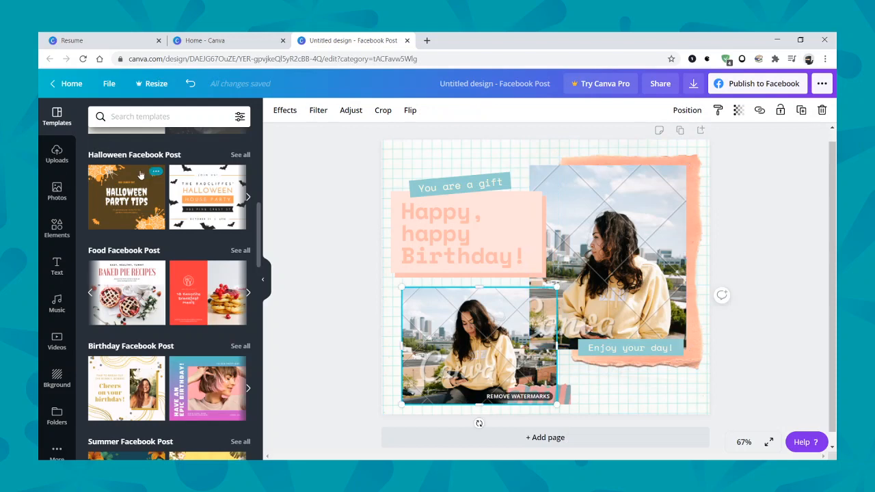
{"action": "left_click", "coordinate": [56, 193]}
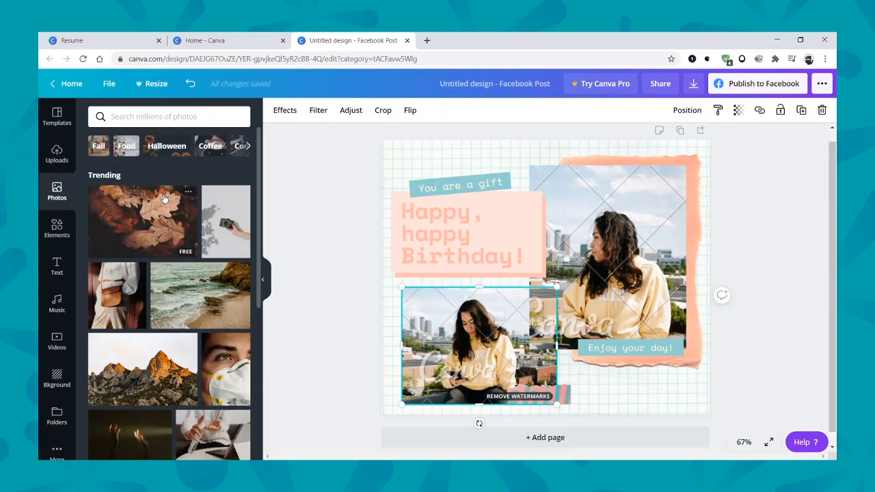
{"action": "scroll", "coordinate": [112, 207], "scroll_direction": "down", "scroll_amount": 8}
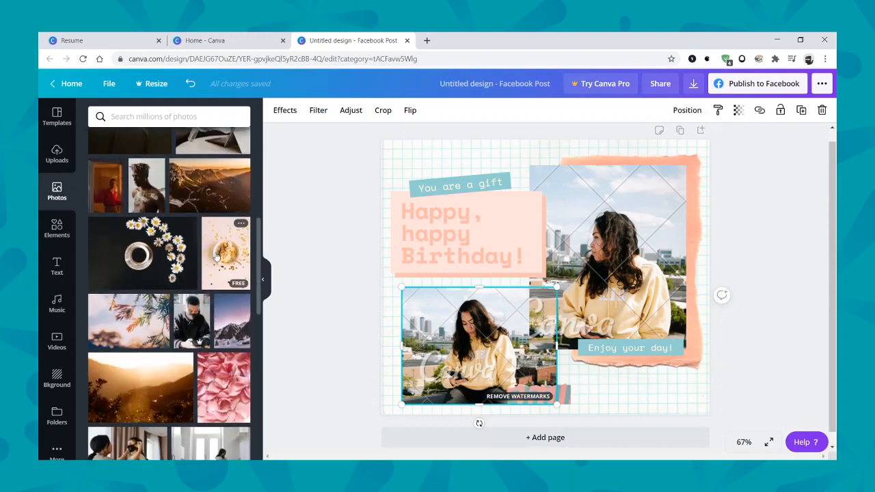
{"action": "left_click_drag", "start_coordinate": [219, 263], "coordinate": [448, 335]}
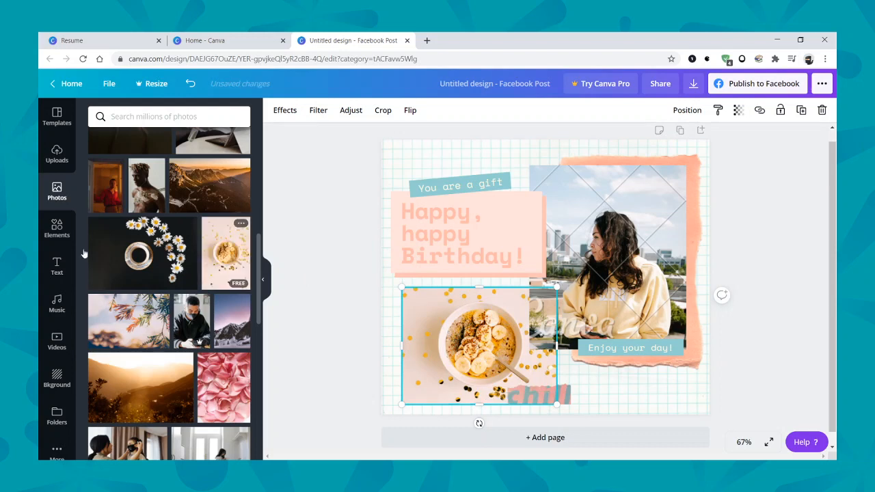
- Replace the larger photo beside the birthday heading with the free snowy mountain photo and deselect everything
{"action": "scroll", "coordinate": [69, 246], "scroll_direction": "down", "scroll_amount": 2}
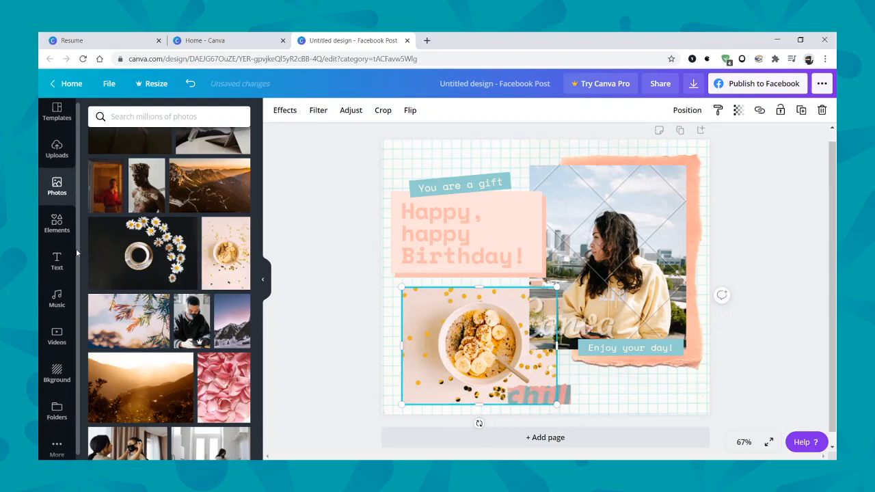
{"action": "left_click_drag", "start_coordinate": [232, 321], "coordinate": [618, 219]}
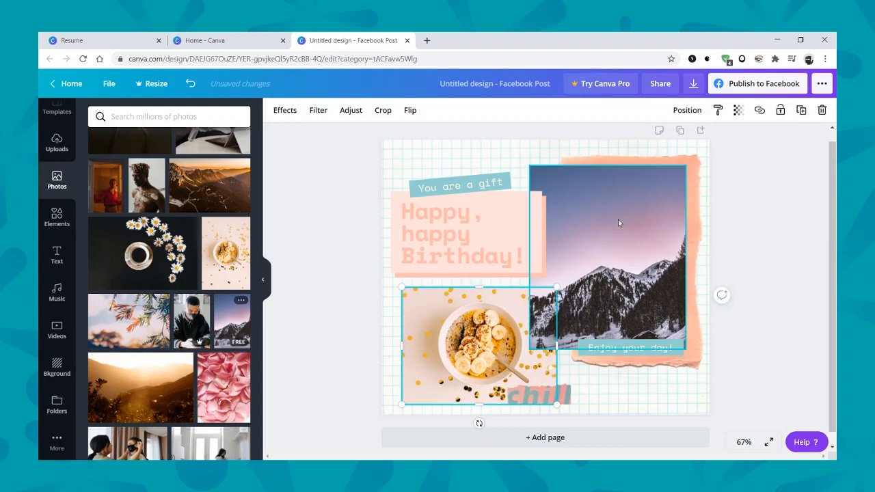
{"action": "left_click", "coordinate": [738, 247]}
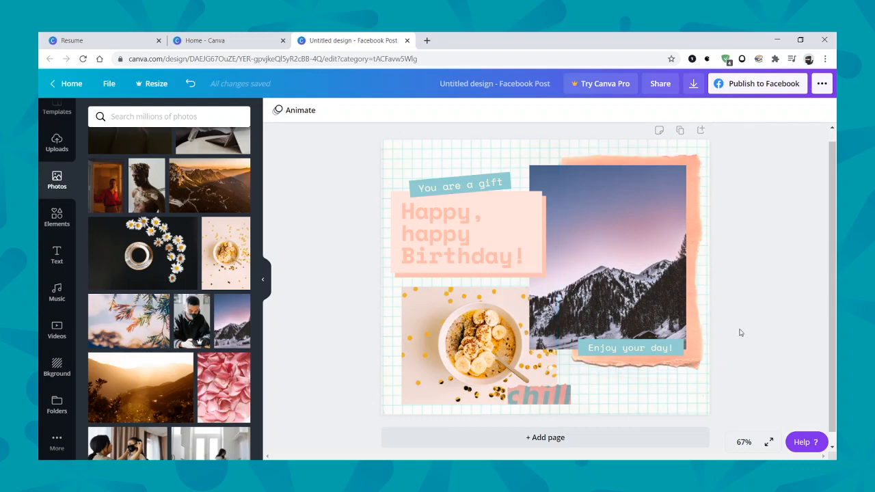
- Try PNG and JPG as the download file type for the Facebook post
{"action": "left_click", "coordinate": [693, 84]}
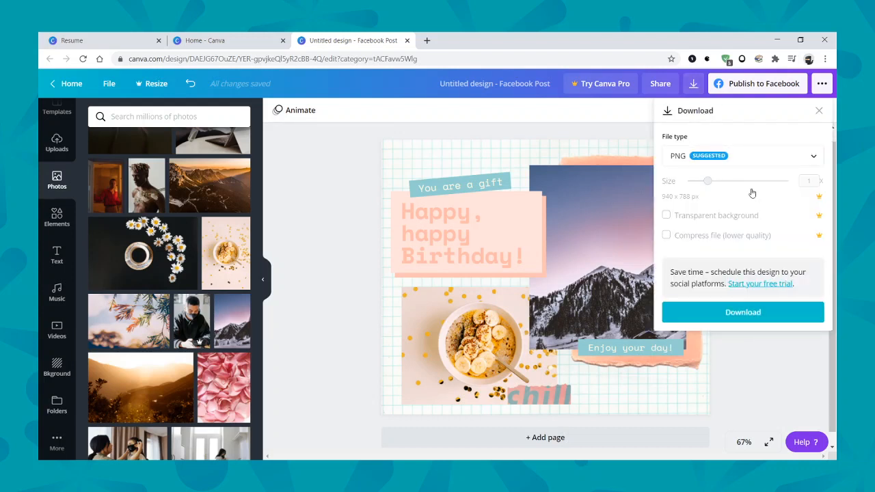
{"action": "left_click", "coordinate": [746, 159]}
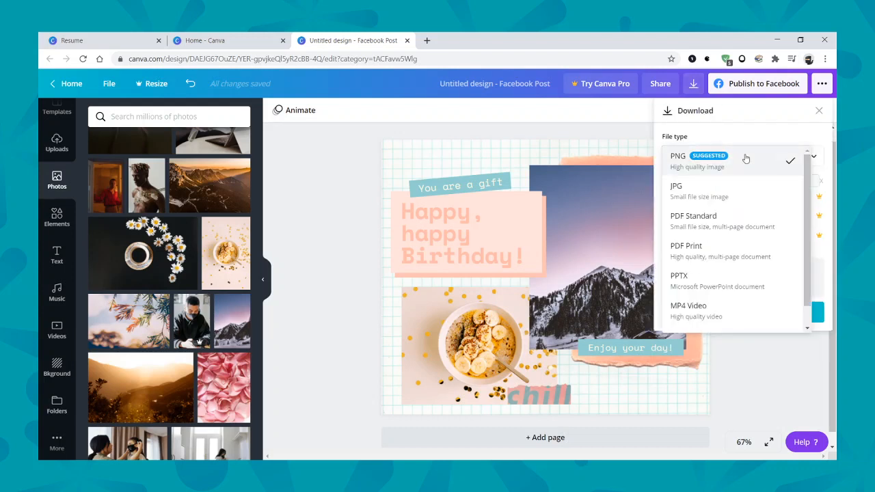
{"action": "left_click", "coordinate": [678, 173]}
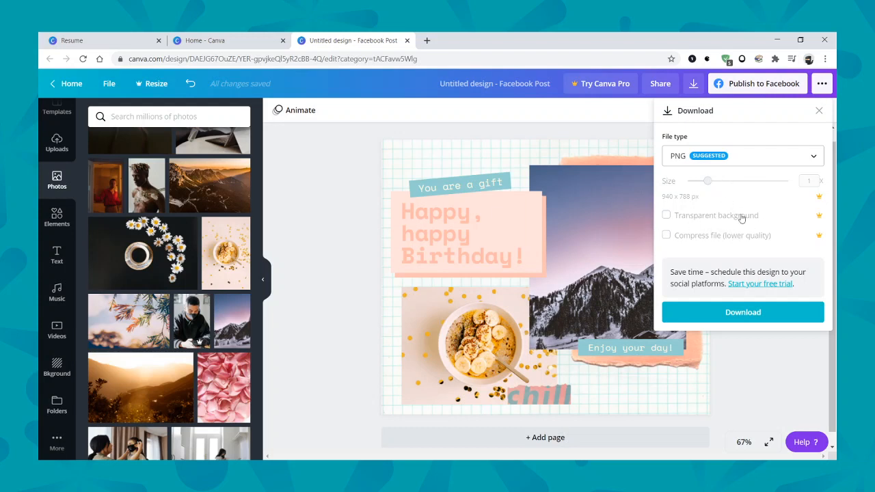
{"action": "left_click", "coordinate": [739, 156]}
{"action": "left_click", "coordinate": [698, 191]}
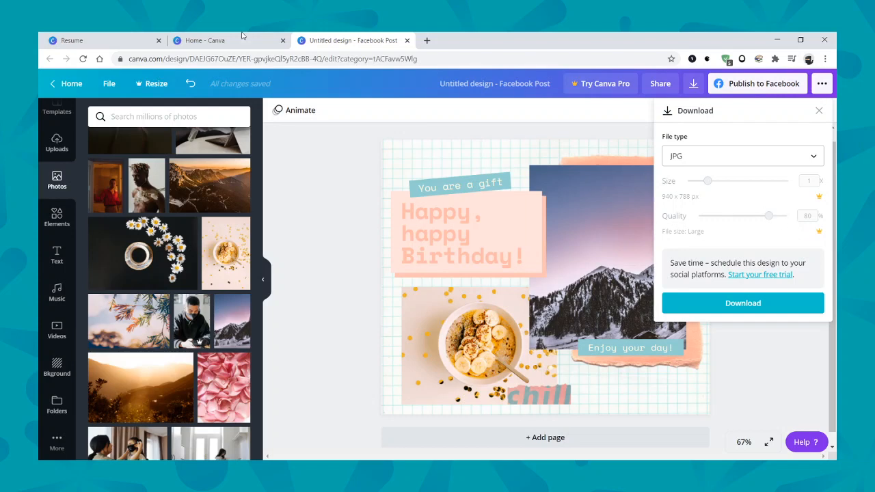
- Check the design creation options on the home page, return to the Facebook post and close its download settings
{"action": "left_click", "coordinate": [224, 44]}
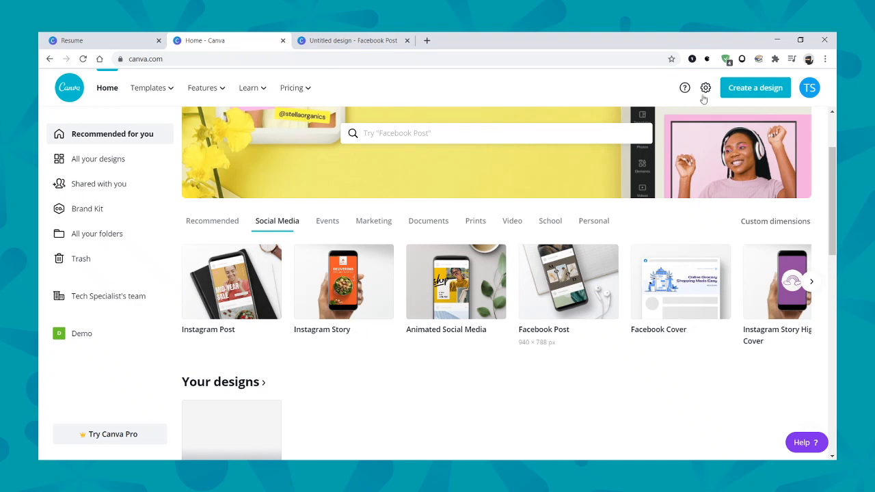
{"action": "left_click", "coordinate": [754, 92]}
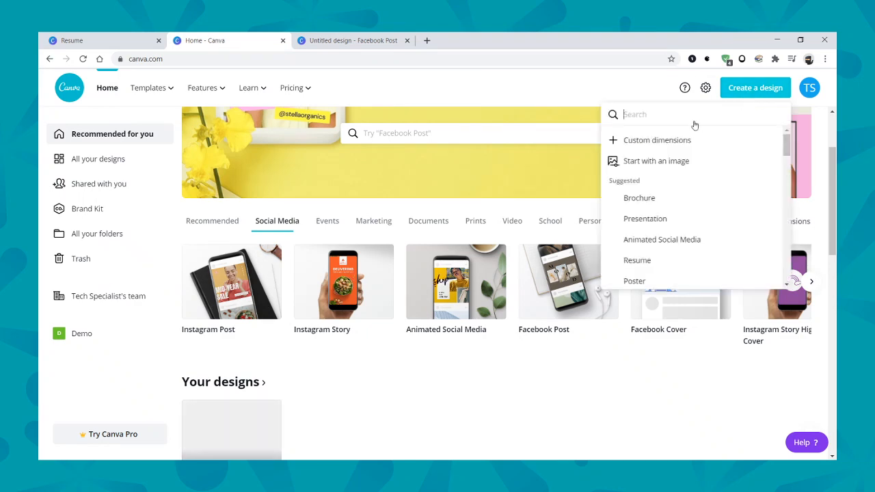
{"action": "left_click", "coordinate": [352, 40]}
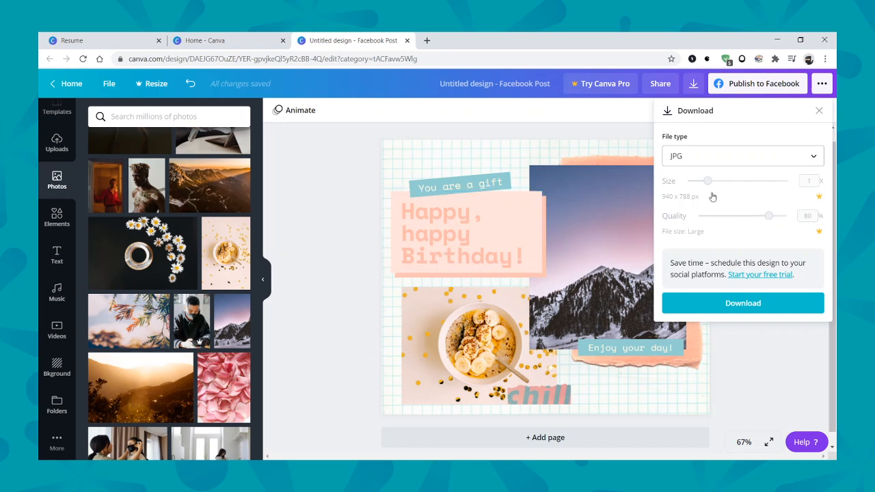
{"action": "left_click", "coordinate": [766, 374]}
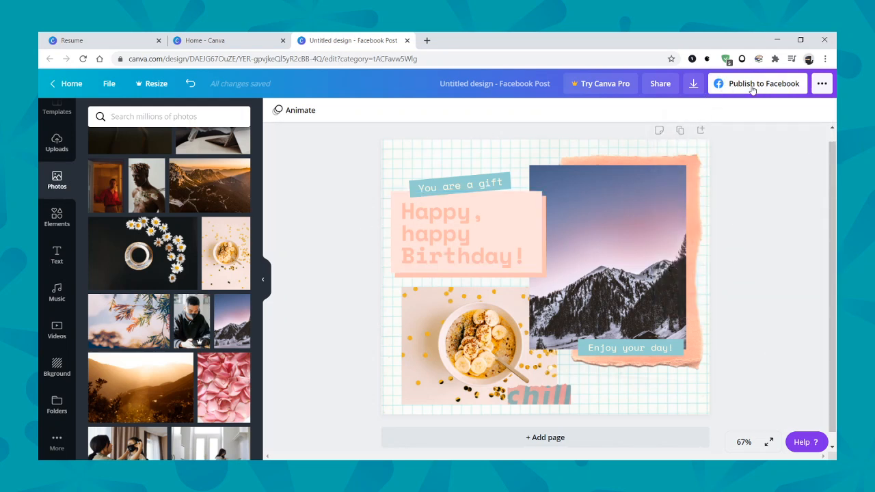
- Try to connect Facebook for publishing the design to a Facebook Page, and close the publishing settings
{"action": "left_click", "coordinate": [756, 88]}
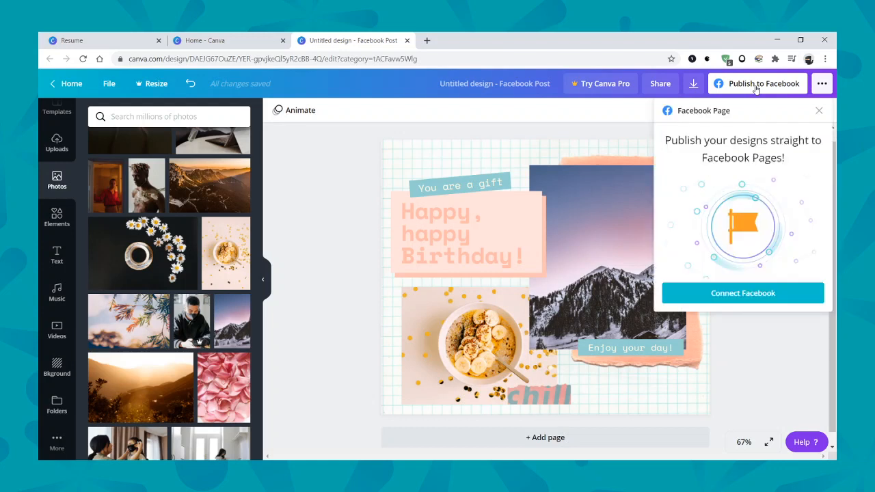
{"action": "left_click", "coordinate": [738, 300]}
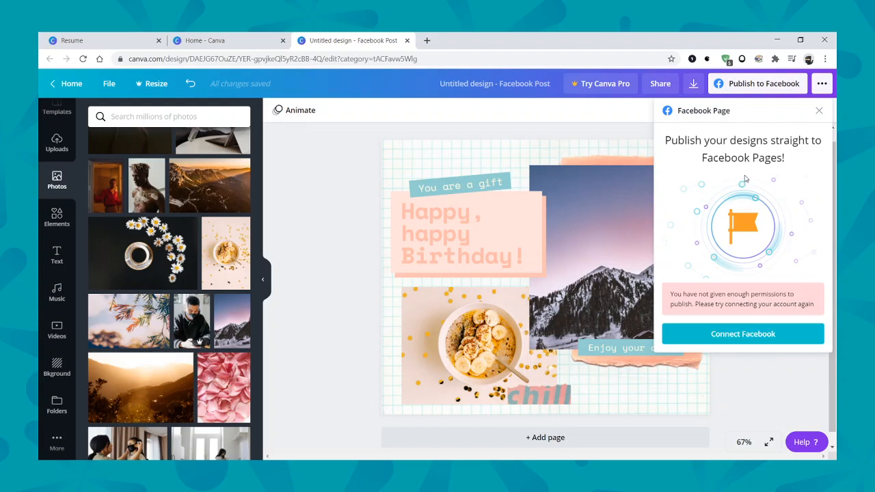
{"action": "left_click", "coordinate": [765, 380]}
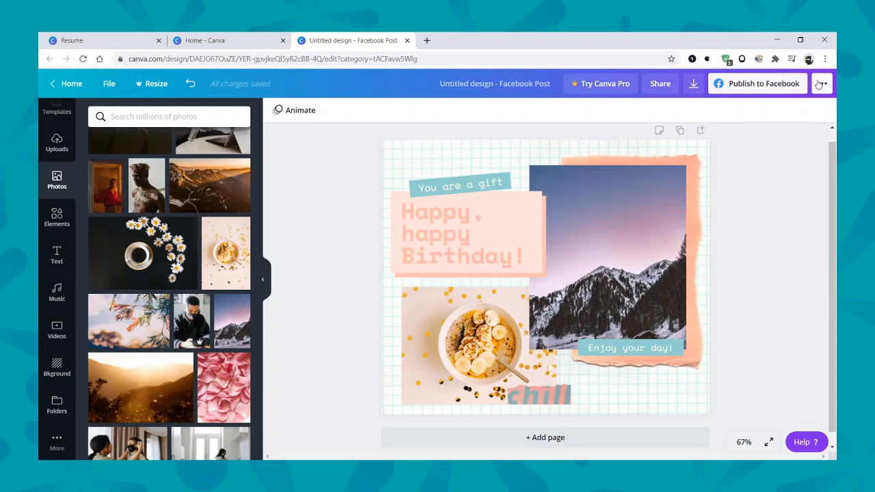
- Review the download settings and the other publishing, sharing and printing options for the design, and close them
{"action": "left_click", "coordinate": [693, 83]}
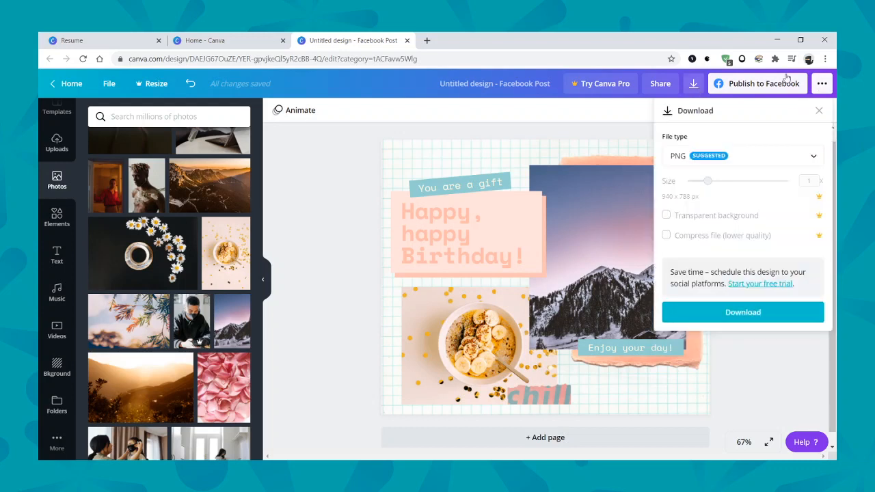
{"action": "left_click", "coordinate": [823, 83]}
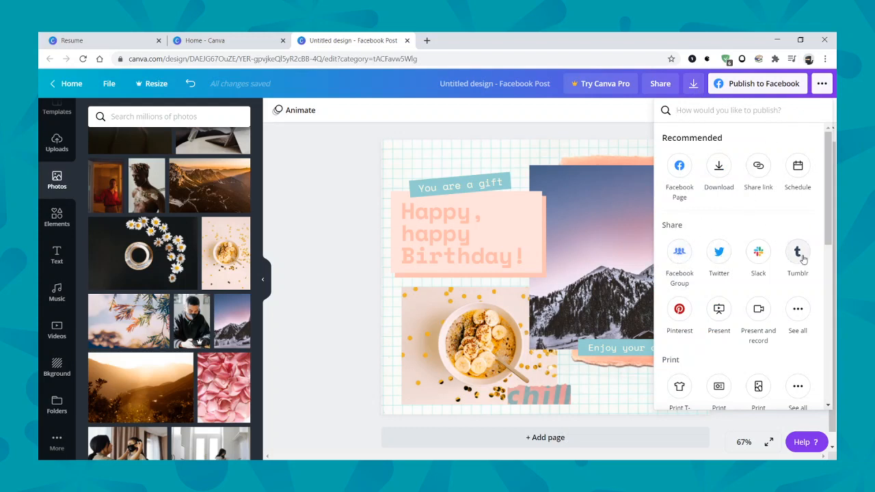
{"action": "scroll", "coordinate": [744, 322], "scroll_direction": "down", "scroll_amount": 3}
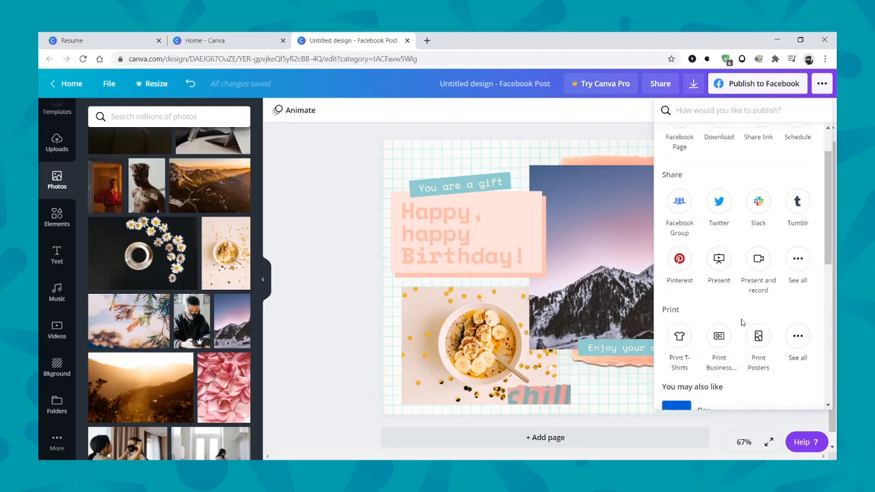
{"action": "scroll", "coordinate": [806, 309], "scroll_direction": "up", "scroll_amount": 2}
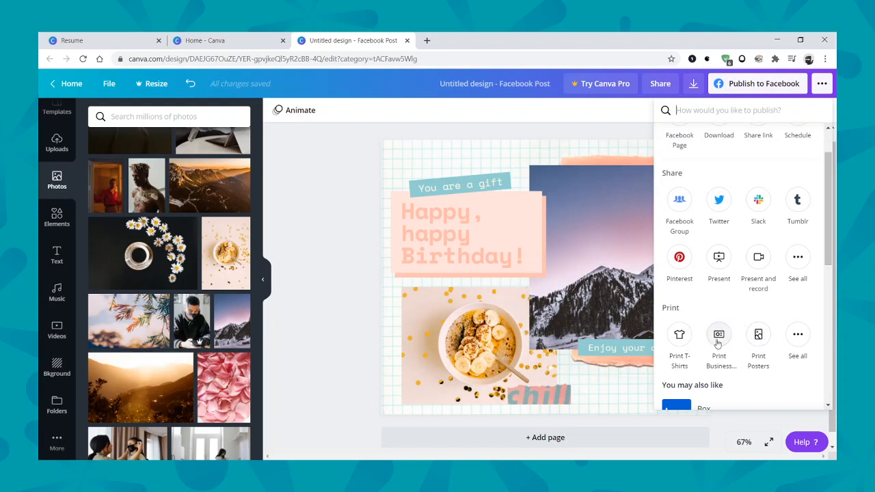
{"action": "left_click", "coordinate": [333, 310]}
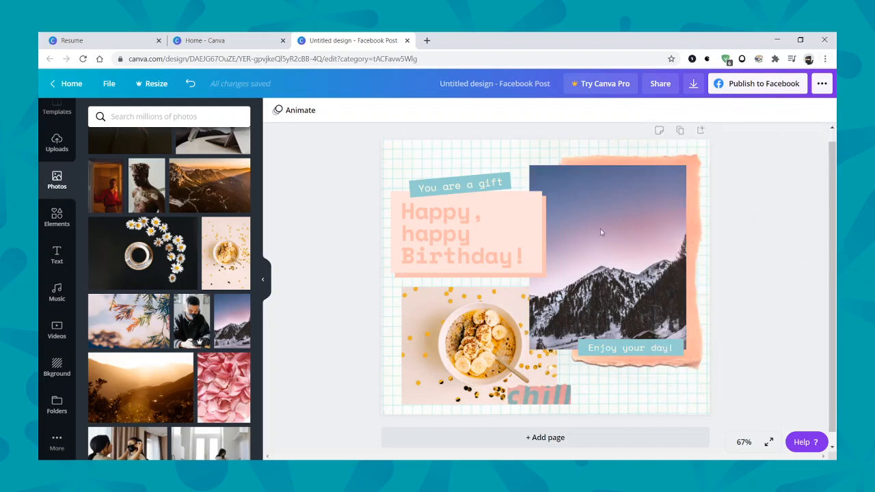
- Add a blank second page to the Facebook post and show the design folders
{"action": "left_click", "coordinate": [524, 438]}
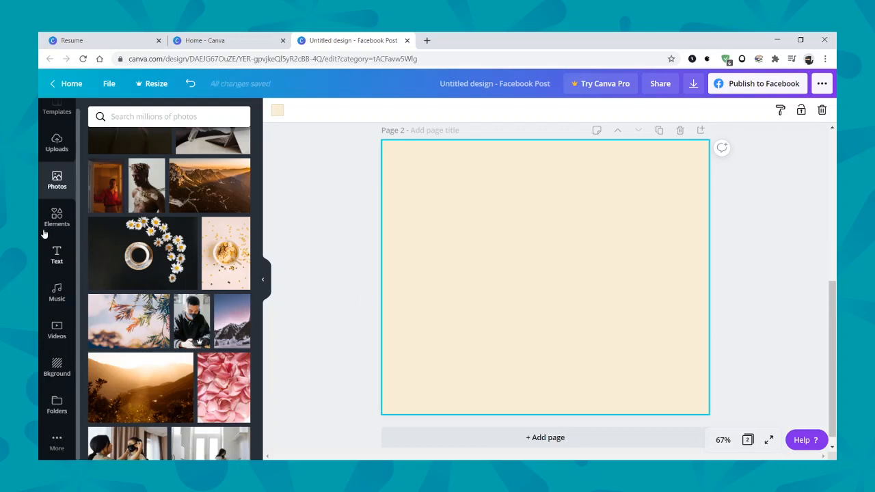
{"action": "left_click", "coordinate": [57, 404]}
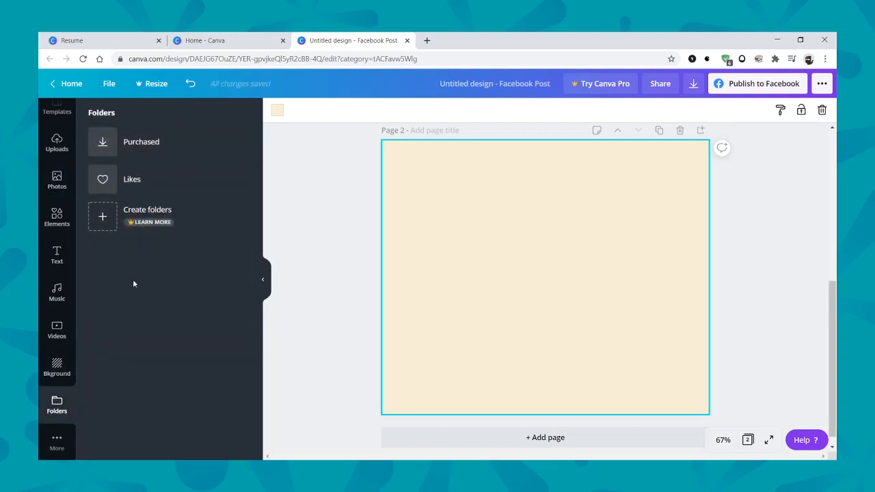
- Look into the Purchased folder, go back to the folder list and view the available backgrounds
{"action": "left_click", "coordinate": [143, 148]}
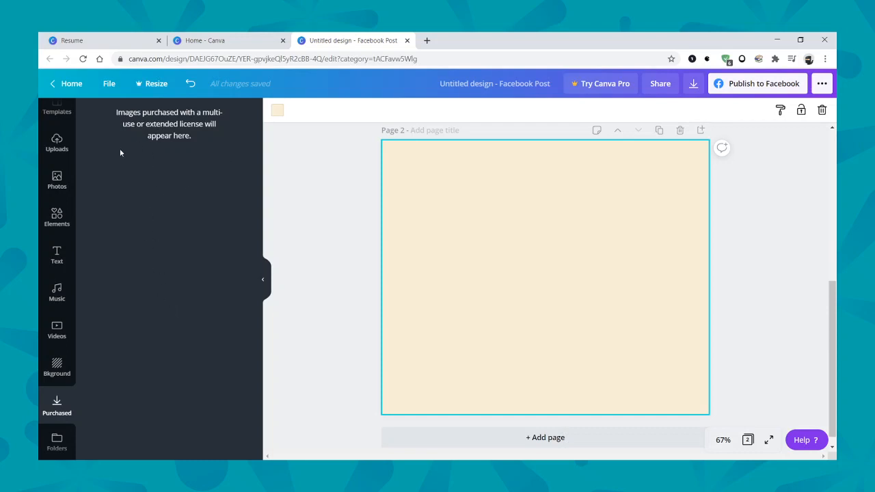
{"action": "scroll", "coordinate": [65, 395], "scroll_direction": "down", "scroll_amount": 1}
{"action": "left_click", "coordinate": [56, 405]}
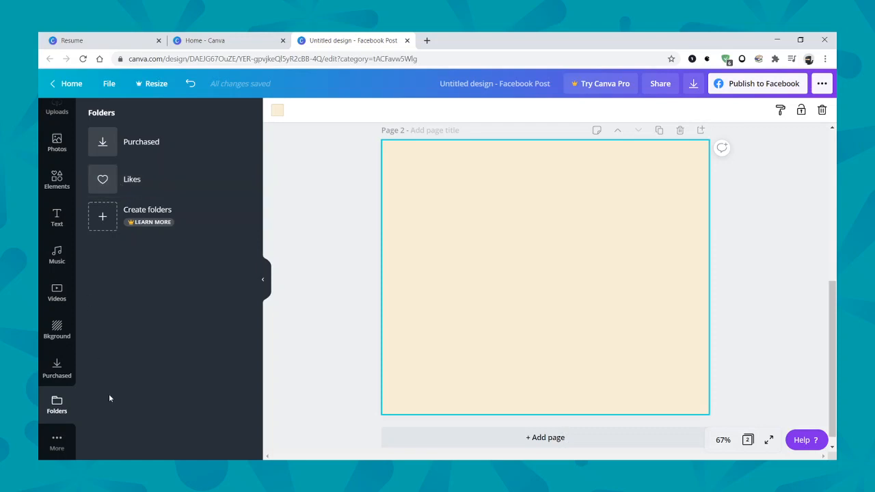
{"action": "left_click", "coordinate": [52, 331]}
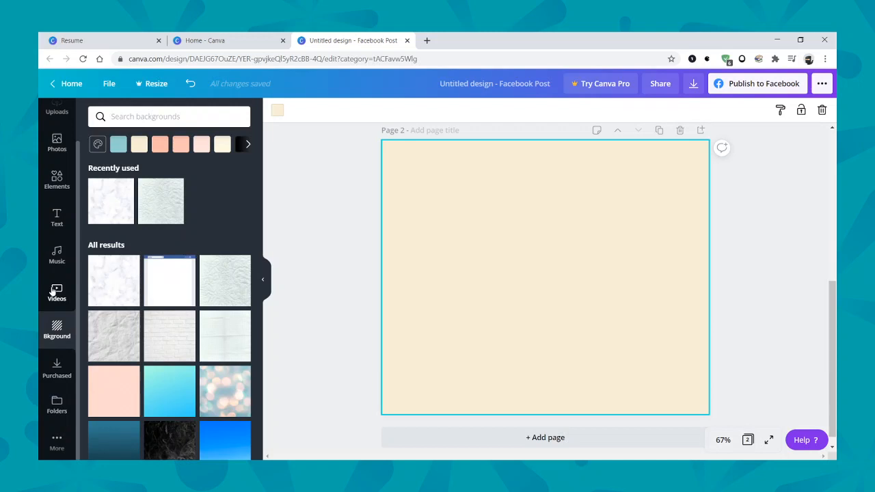
- Add the 29-second orange bokeh video from the Backgrounds category to page 2 and trim it to 19.0 seconds
{"action": "left_click", "coordinate": [54, 292]}
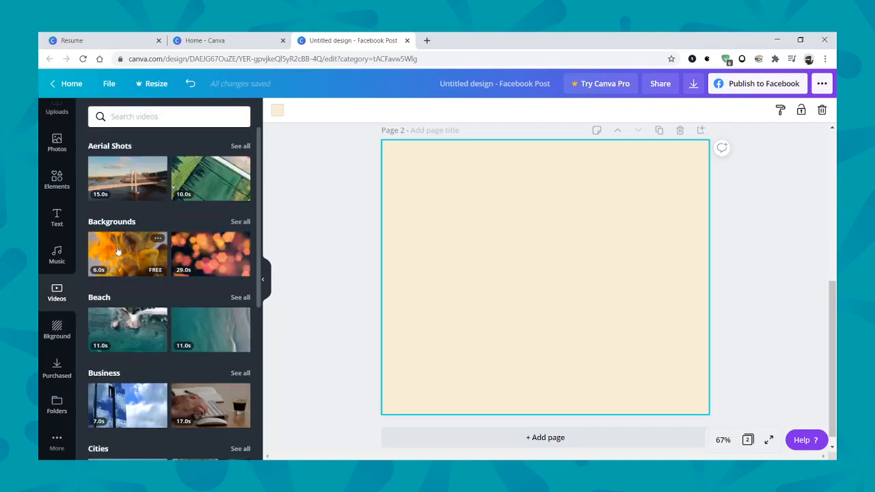
{"action": "left_click", "coordinate": [208, 254]}
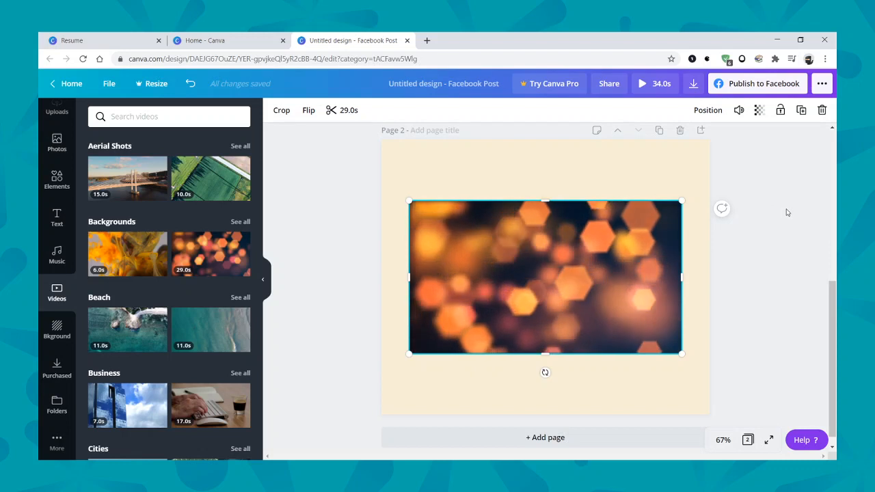
{"action": "left_click", "coordinate": [332, 110]}
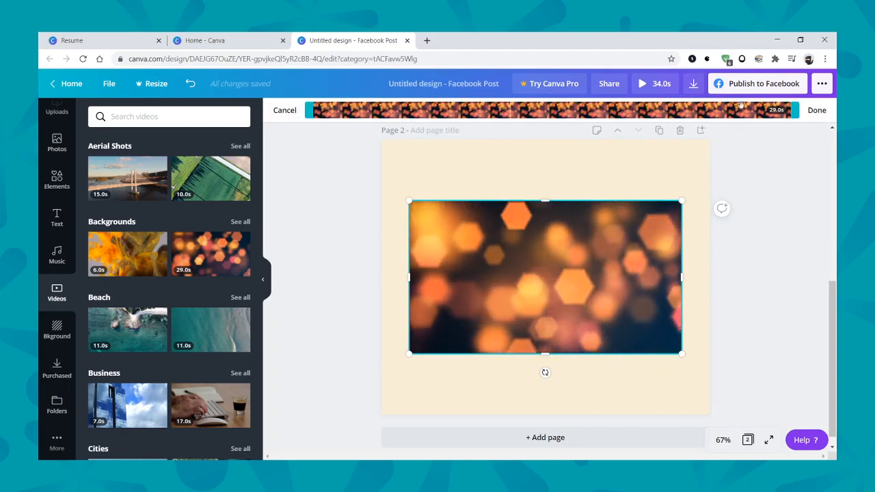
{"action": "left_click_drag", "start_coordinate": [797, 111], "coordinate": [627, 110]}
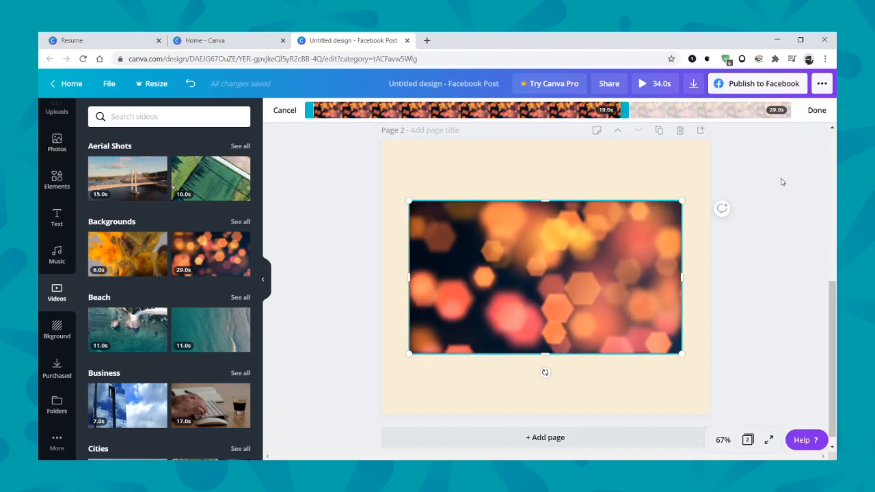
{"action": "left_click", "coordinate": [817, 110]}
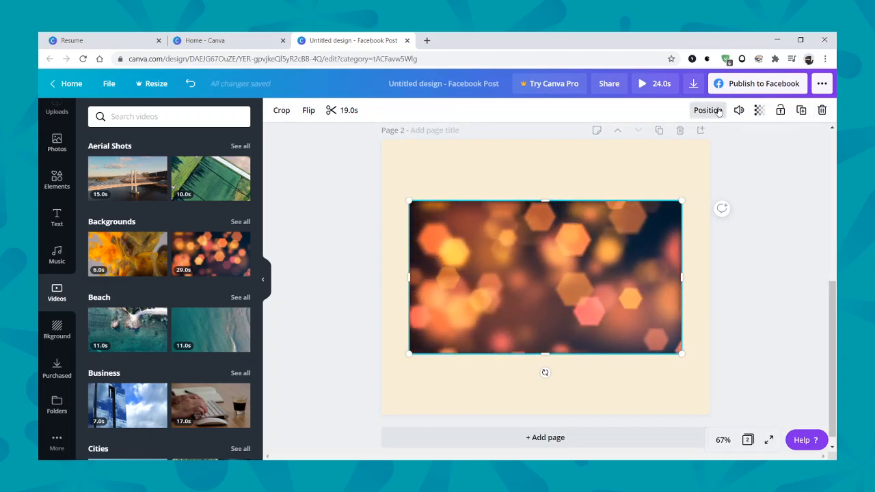
- Try out a different transparency on the video, restore full opacity and close the transparency setting
{"action": "left_click", "coordinate": [758, 110]}
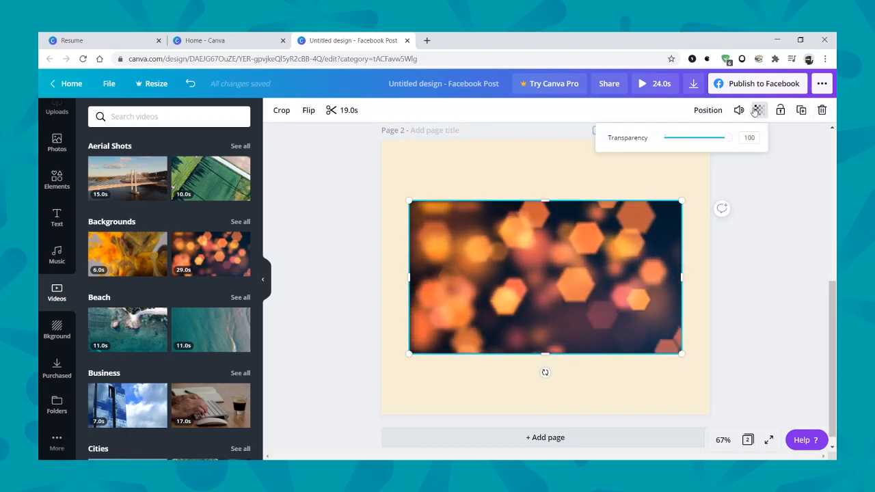
{"action": "left_click", "coordinate": [727, 139]}
{"action": "left_click_drag", "start_coordinate": [714, 145], "coordinate": [747, 138]}
{"action": "left_click", "coordinate": [793, 145]}
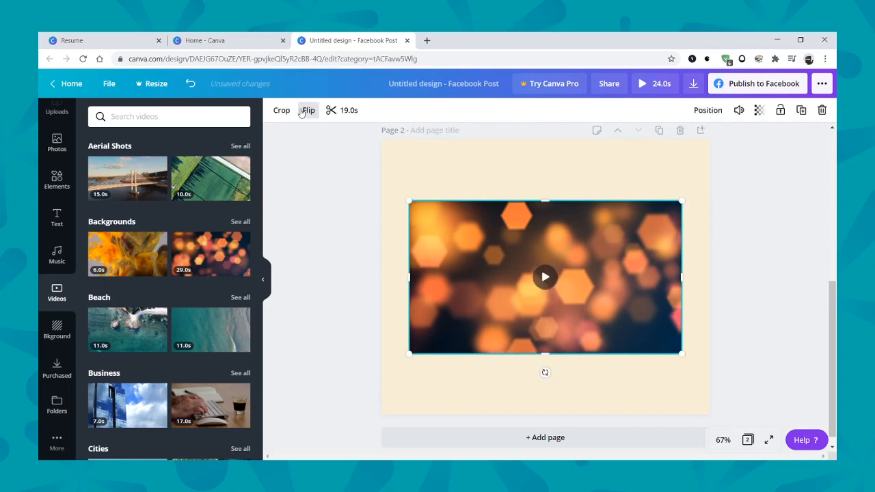
- Apply the Rise animation to page 2 only
{"action": "left_click", "coordinate": [300, 297]}
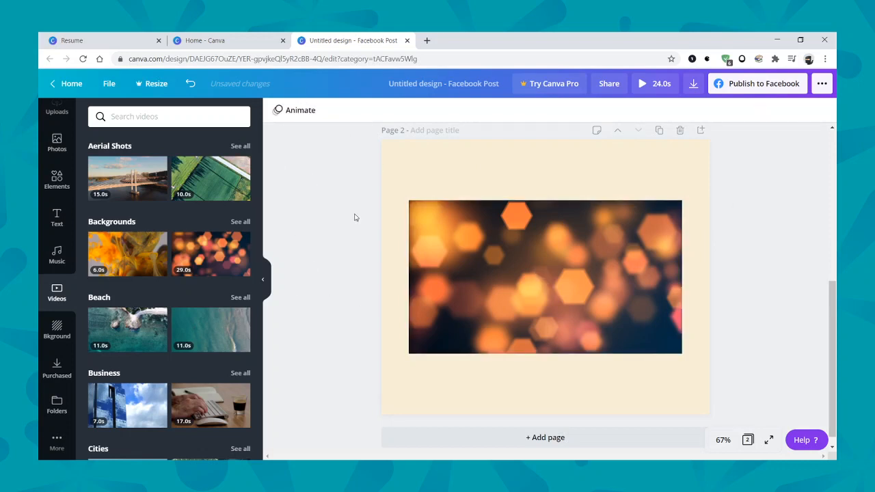
{"action": "left_click", "coordinate": [496, 236]}
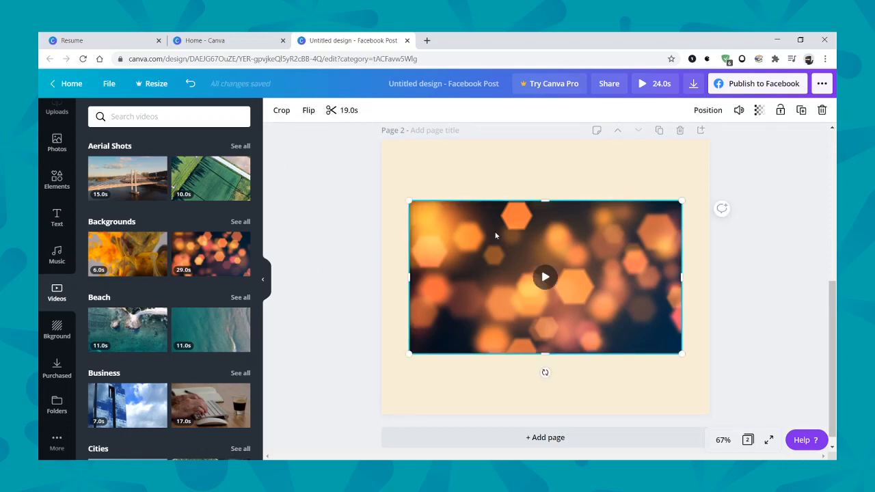
{"action": "left_click", "coordinate": [323, 217]}
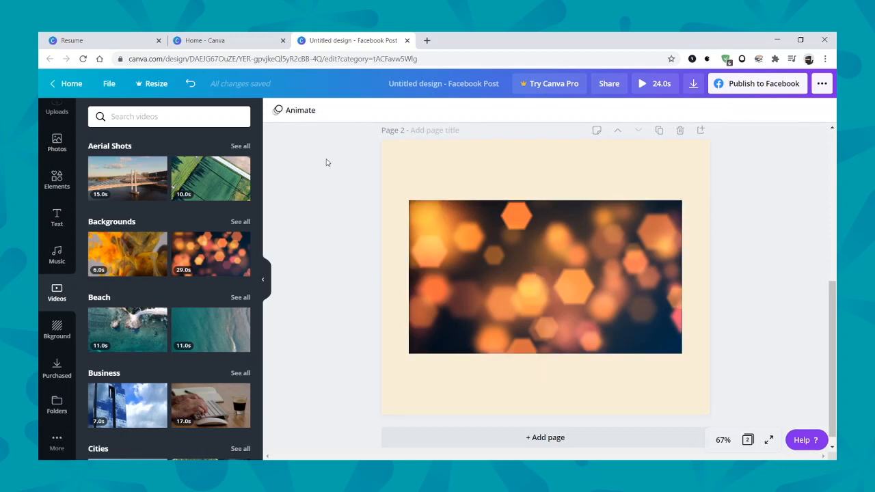
{"action": "left_click", "coordinate": [308, 113]}
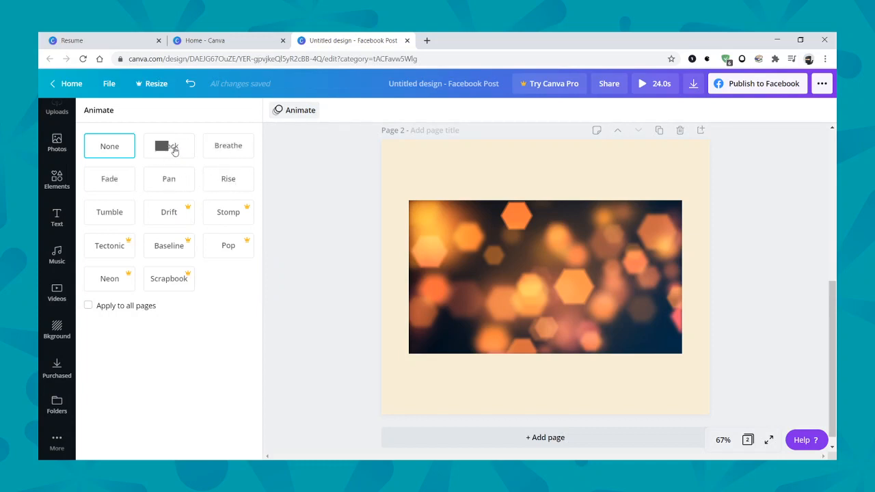
{"action": "left_click", "coordinate": [236, 182]}
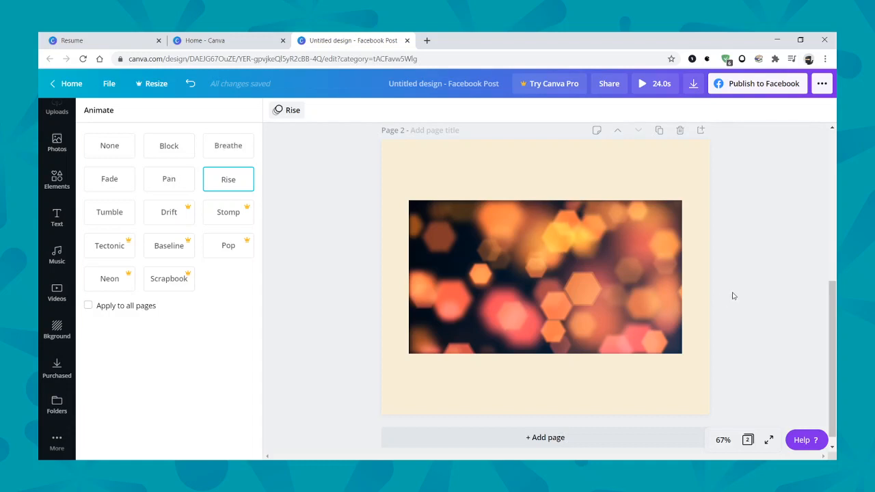
- Delete the bokeh video from page 2
{"action": "left_click", "coordinate": [580, 266]}
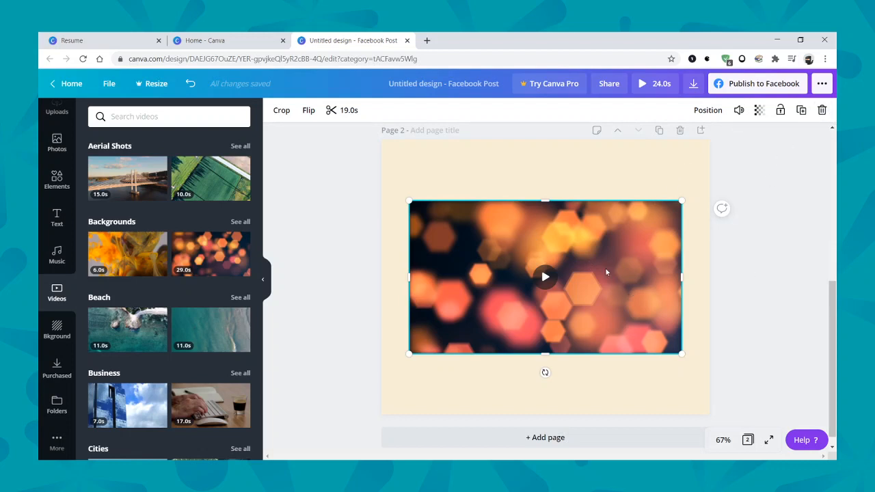
{"action": "key", "text": "Delete"}
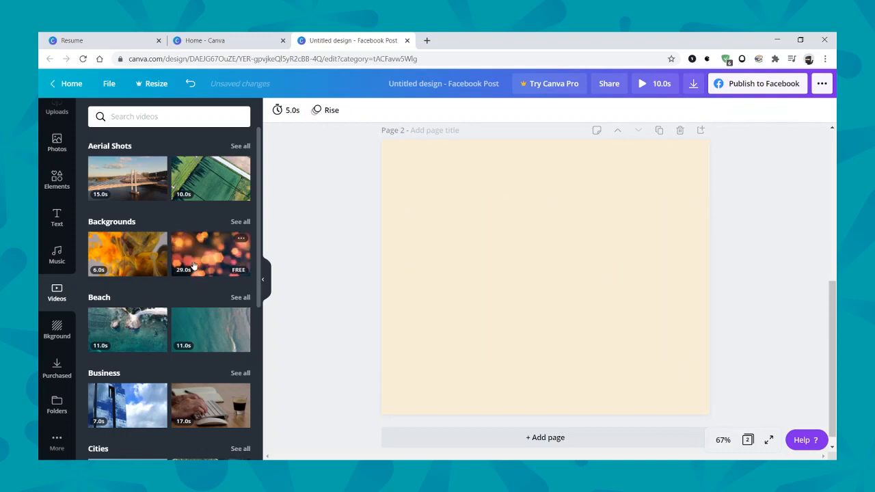
- Try out the Video Game Blockbuster music track on the design by playing a preview, and remove it again
{"action": "left_click", "coordinate": [56, 256]}
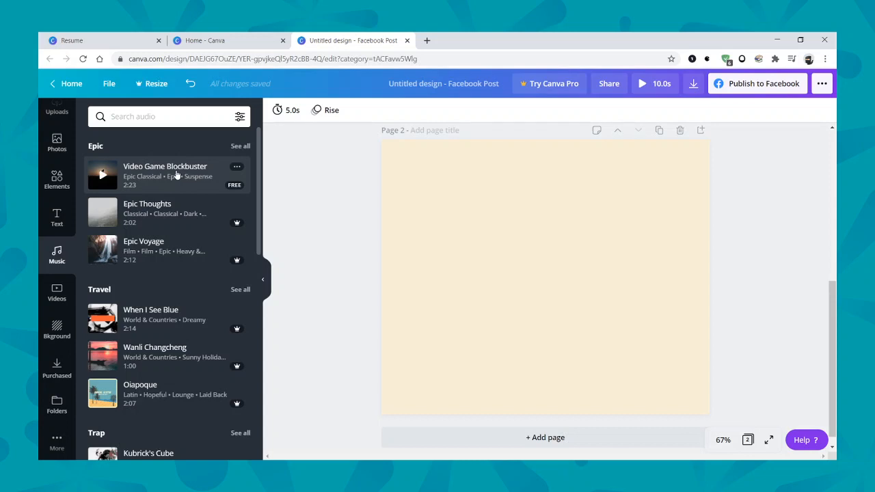
{"action": "scroll", "coordinate": [172, 199], "scroll_direction": "down", "scroll_amount": 3}
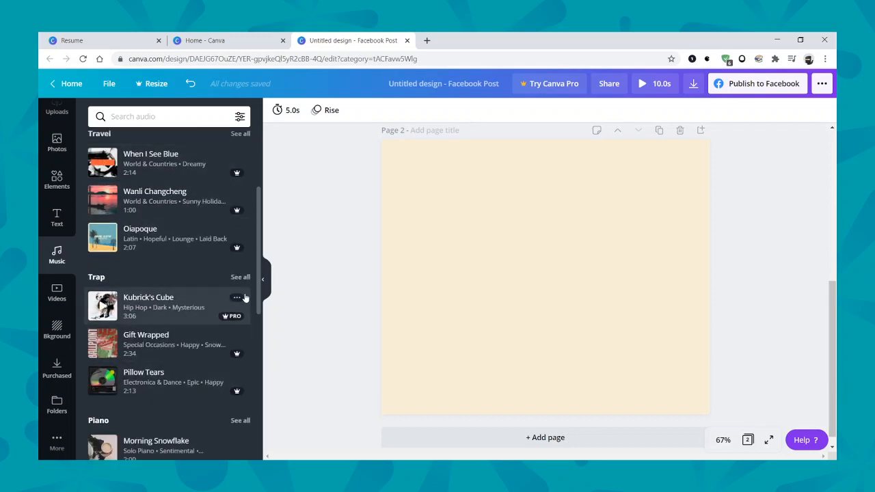
{"action": "scroll", "coordinate": [207, 217], "scroll_direction": "up", "scroll_amount": 3}
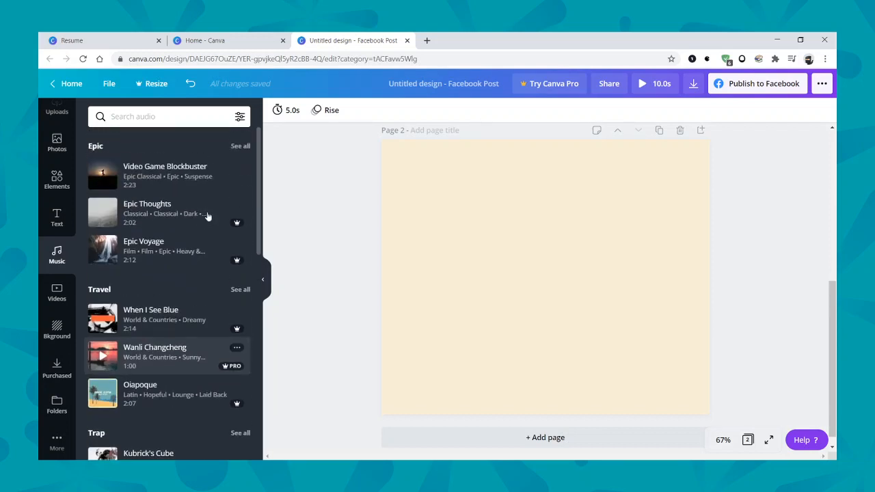
{"action": "left_click", "coordinate": [165, 176]}
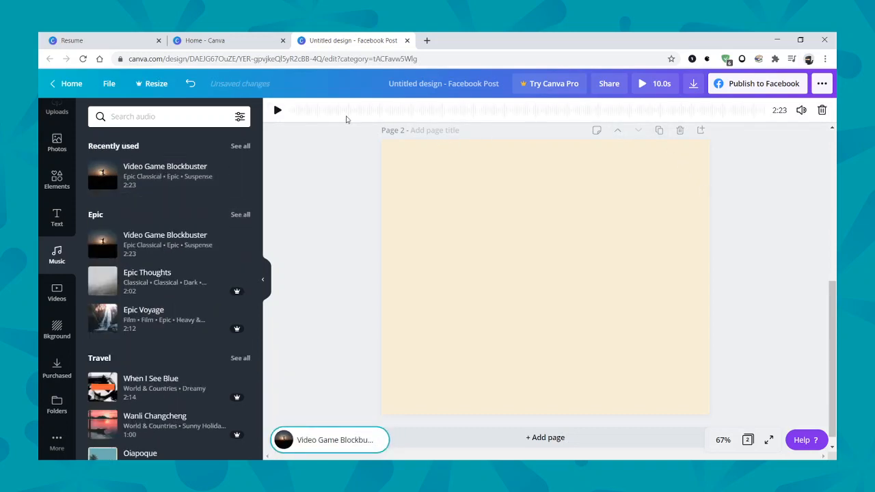
{"action": "left_click", "coordinate": [277, 110]}
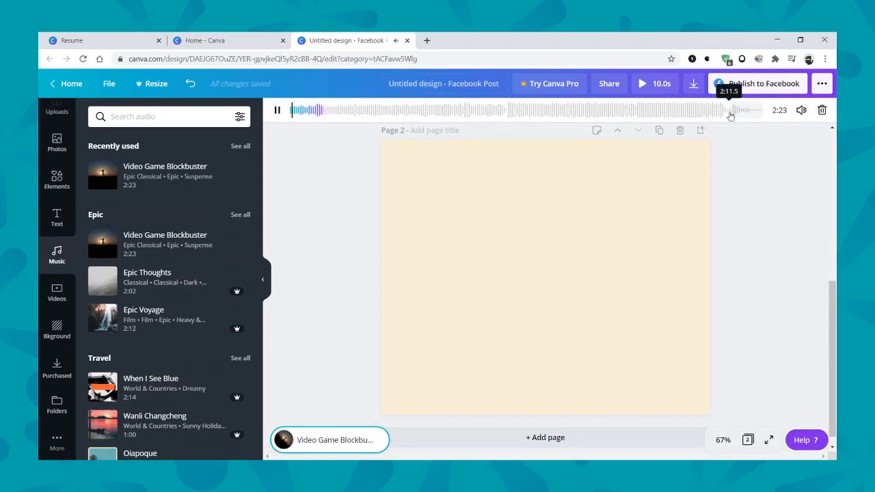
{"action": "left_click", "coordinate": [277, 110]}
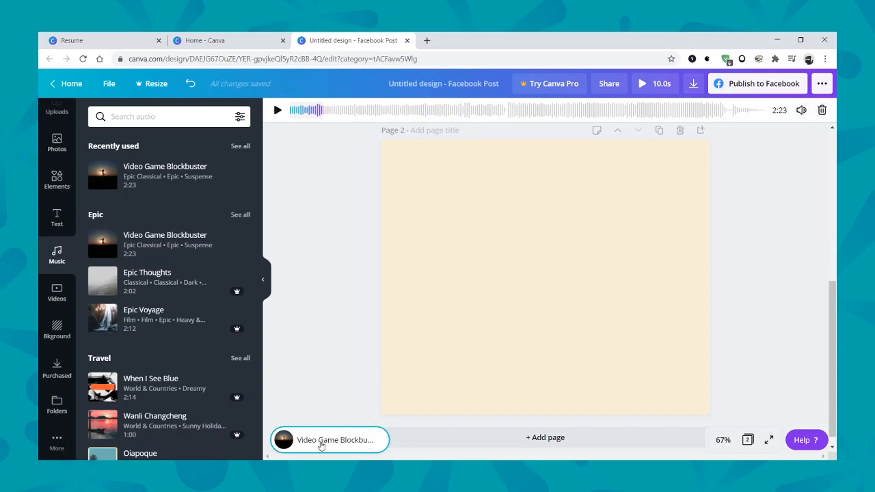
{"action": "left_click", "coordinate": [321, 445]}
{"action": "left_click", "coordinate": [822, 110]}
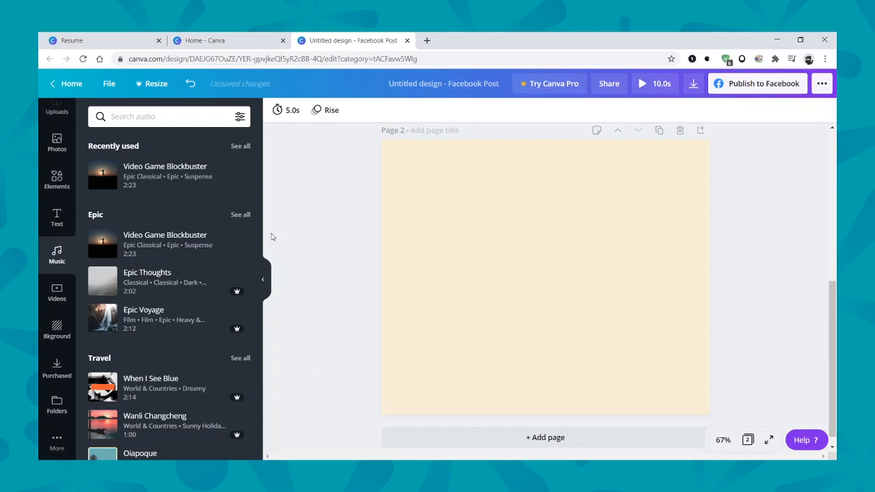
- Add the neon "Good vibes" font combination to page 2
{"action": "left_click", "coordinate": [56, 216]}
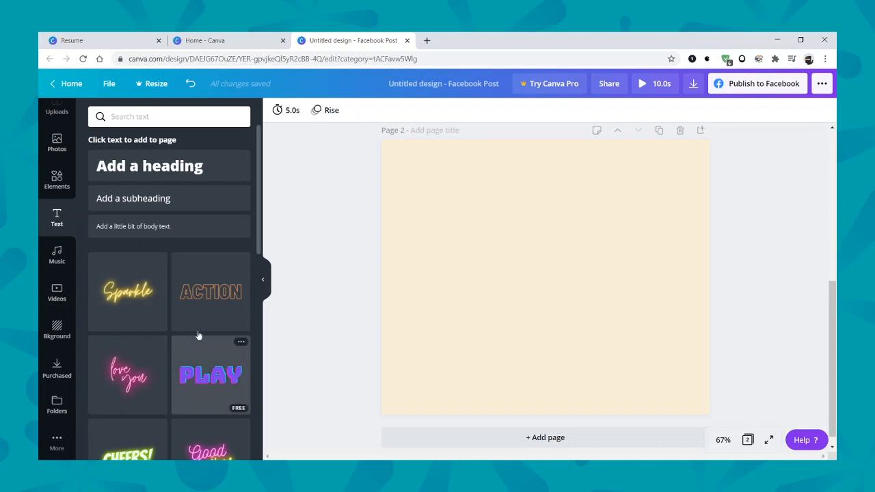
{"action": "scroll", "coordinate": [199, 335], "scroll_direction": "down", "scroll_amount": 3}
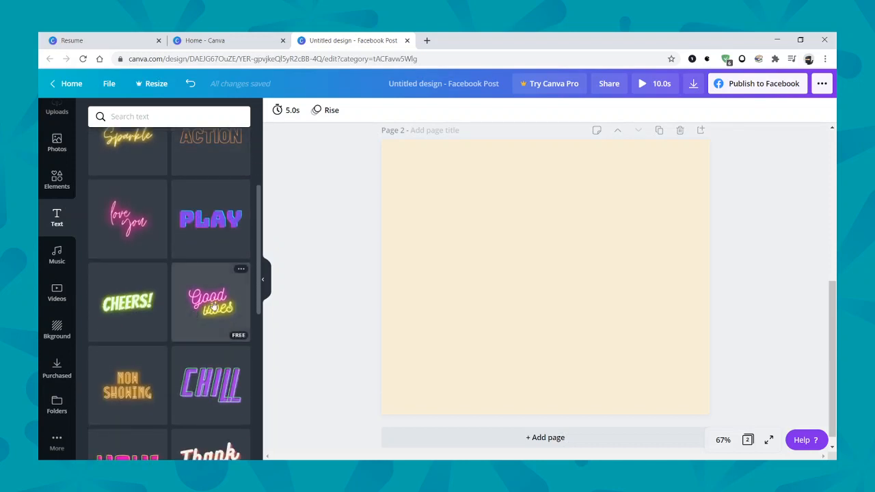
{"action": "left_click", "coordinate": [214, 306]}
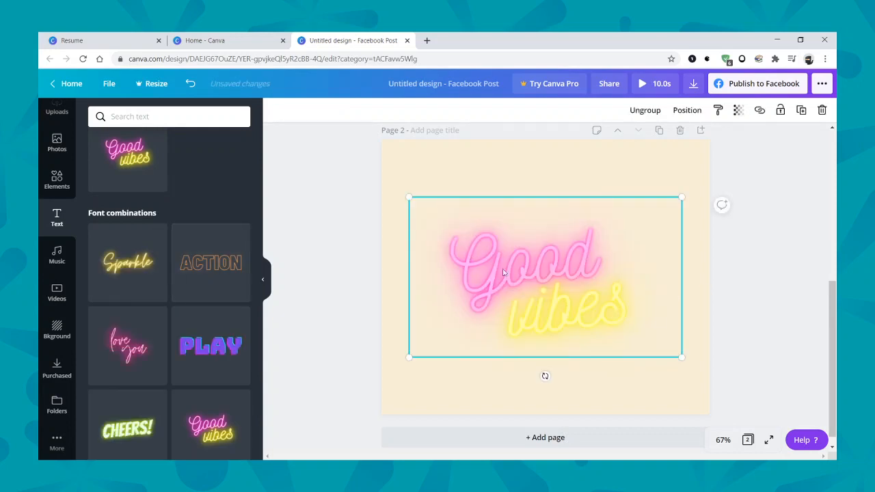
- Try the Splice, Shadow and None effects on the word "vibes", apply Neon at intensity 50, and return to the text options
{"action": "left_click", "coordinate": [562, 263]}
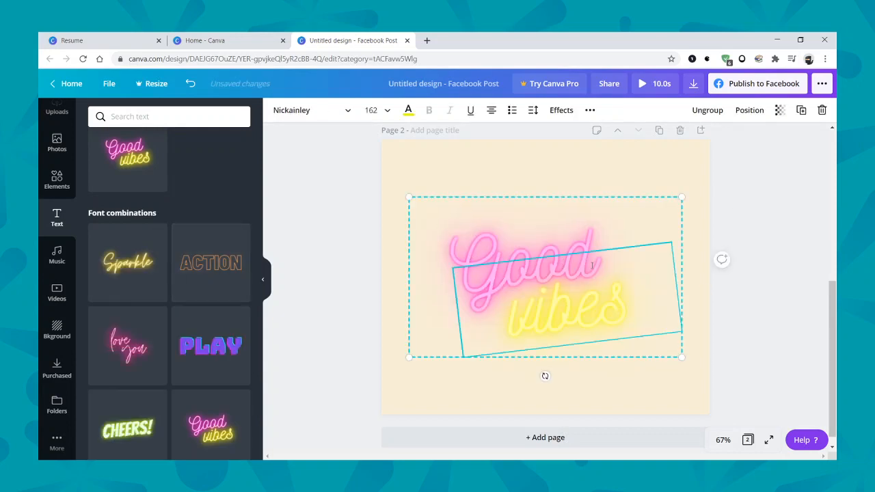
{"action": "left_click_drag", "start_coordinate": [598, 296], "coordinate": [636, 295]}
{"action": "left_click", "coordinate": [651, 293]}
{"action": "left_click", "coordinate": [569, 112]}
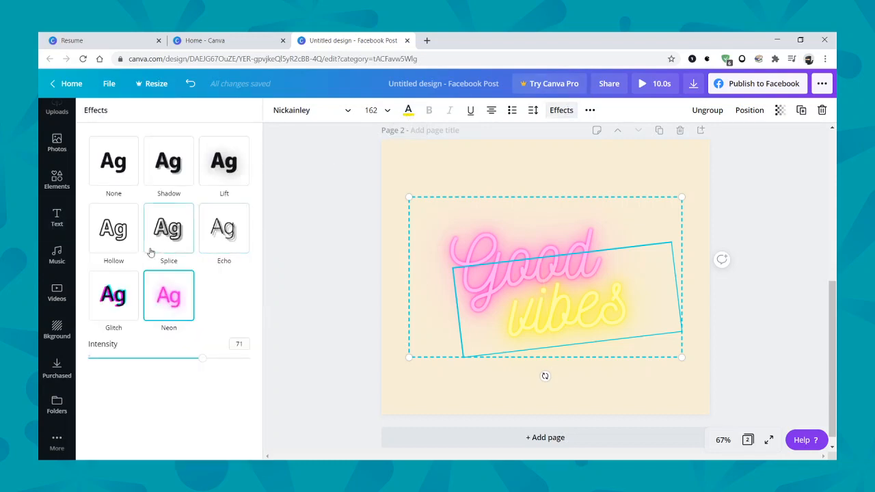
{"action": "left_click", "coordinate": [168, 233]}
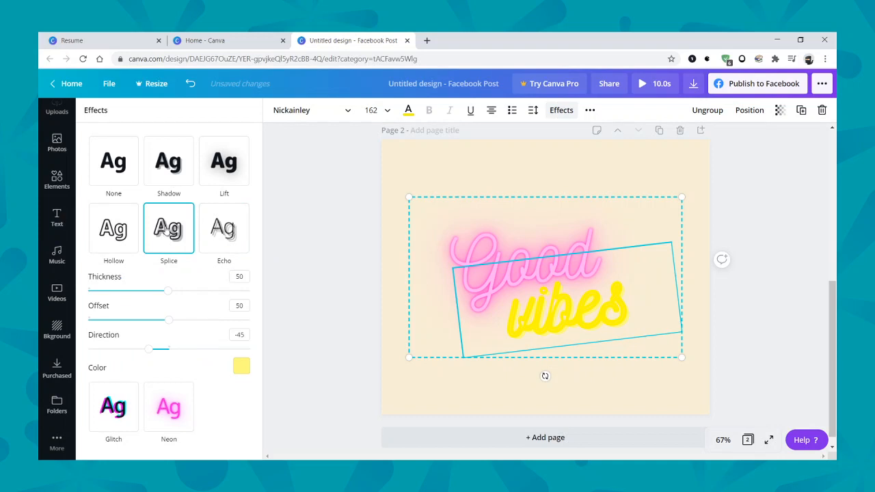
{"action": "left_click", "coordinate": [171, 166]}
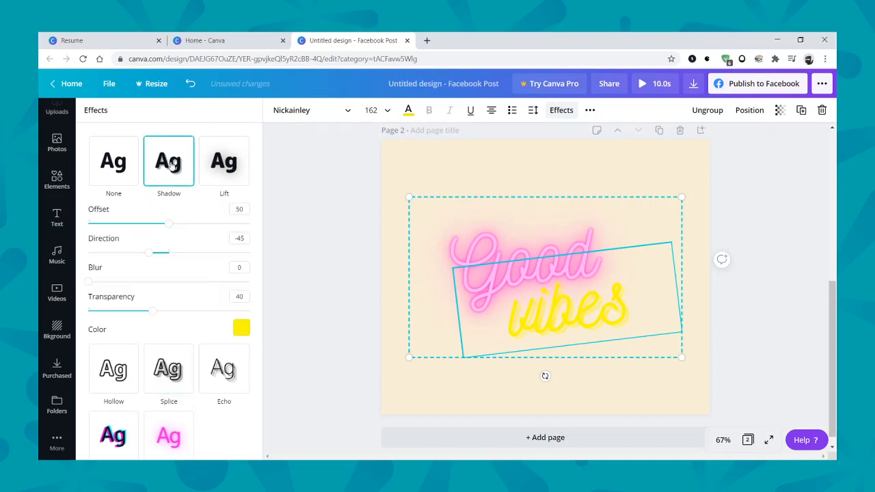
{"action": "left_click", "coordinate": [100, 180]}
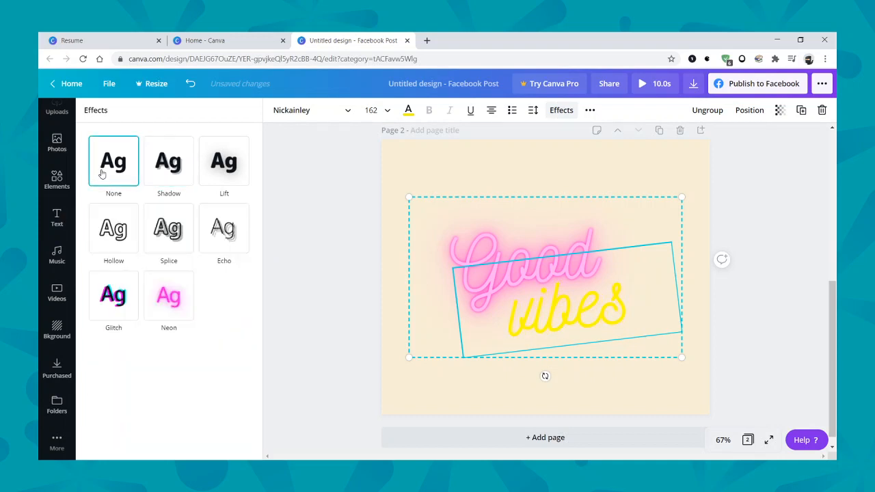
{"action": "left_click", "coordinate": [152, 299]}
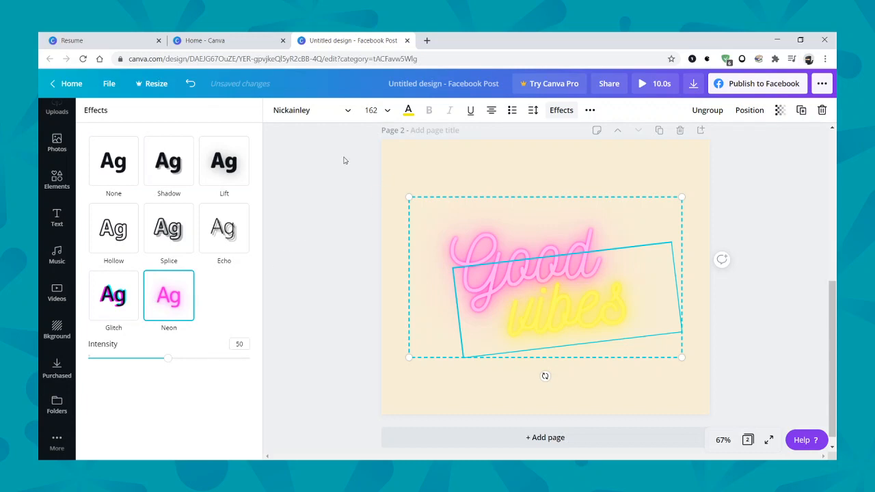
{"action": "left_click", "coordinate": [55, 219]}
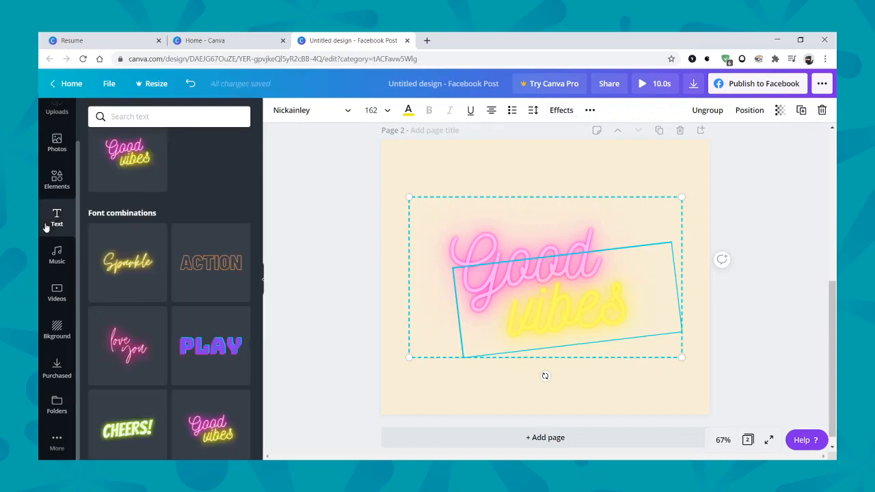
{"action": "scroll", "coordinate": [93, 202], "scroll_direction": "up", "scroll_amount": 3}
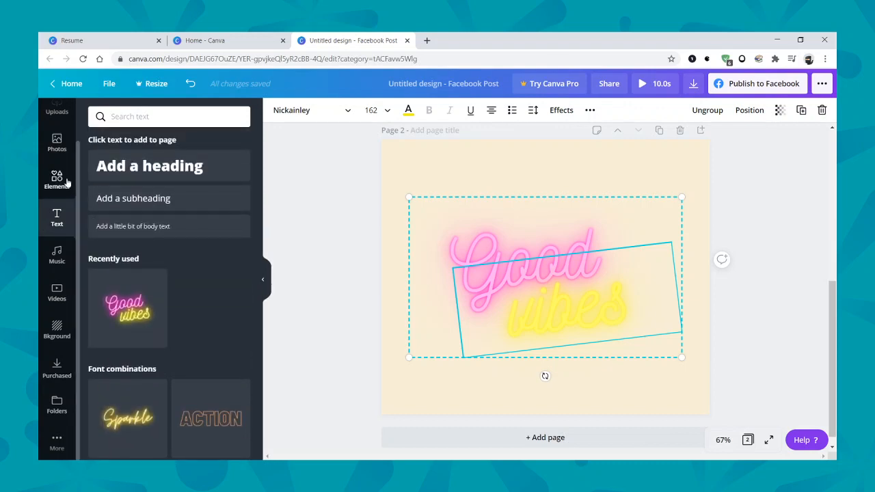
- Add the green multi-lobed leaf from the Bold Foliage elements to page 2 and move it to the lower-left area of the design
{"action": "left_click", "coordinate": [57, 179]}
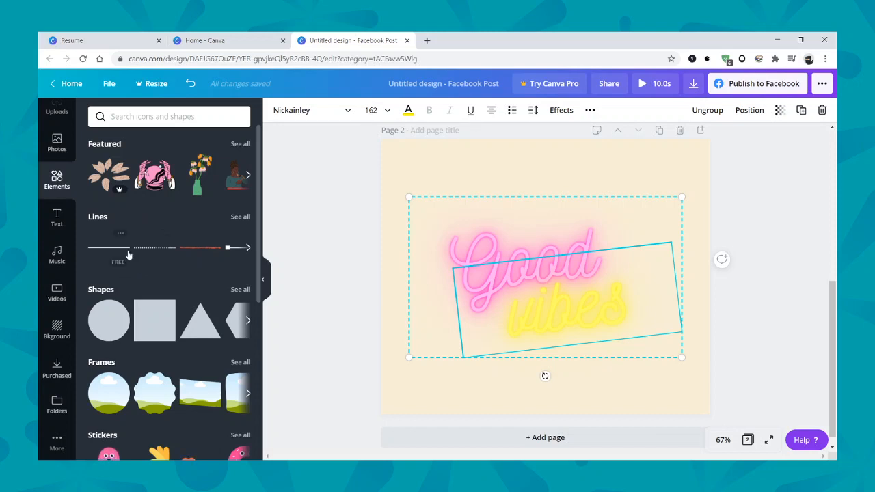
{"action": "scroll", "coordinate": [191, 253], "scroll_direction": "down", "scroll_amount": 3}
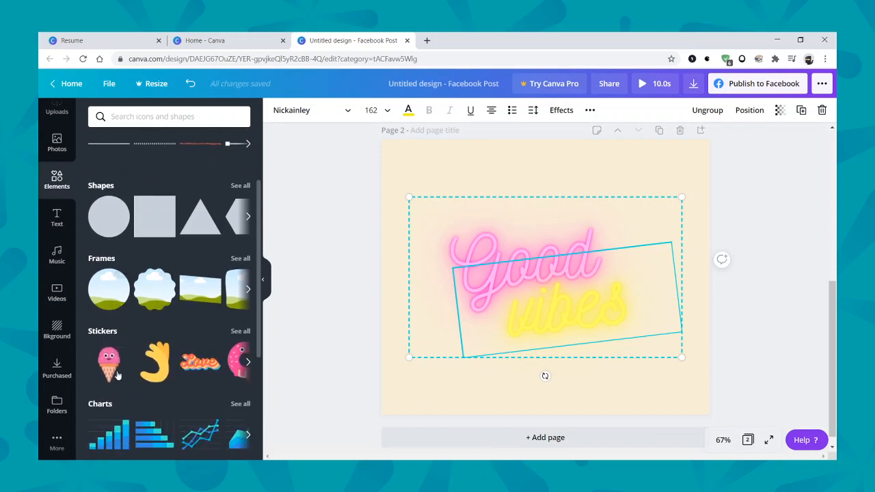
{"action": "scroll", "coordinate": [202, 373], "scroll_direction": "down", "scroll_amount": 1}
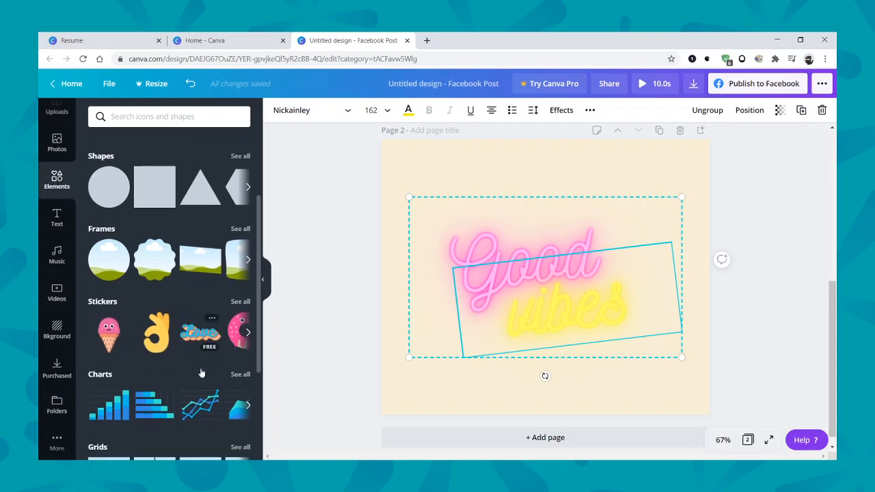
{"action": "scroll", "coordinate": [202, 372], "scroll_direction": "down", "scroll_amount": 4}
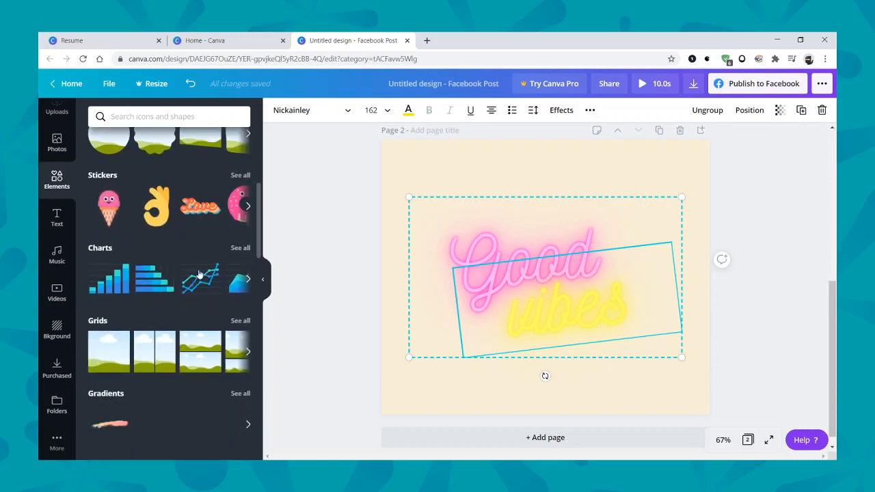
{"action": "scroll", "coordinate": [195, 280], "scroll_direction": "down", "scroll_amount": 3}
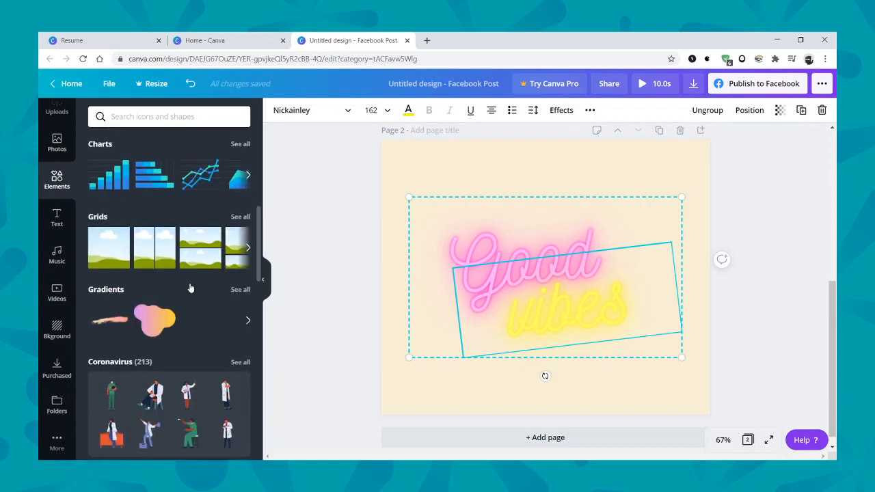
{"action": "scroll", "coordinate": [158, 325], "scroll_direction": "down", "scroll_amount": 5}
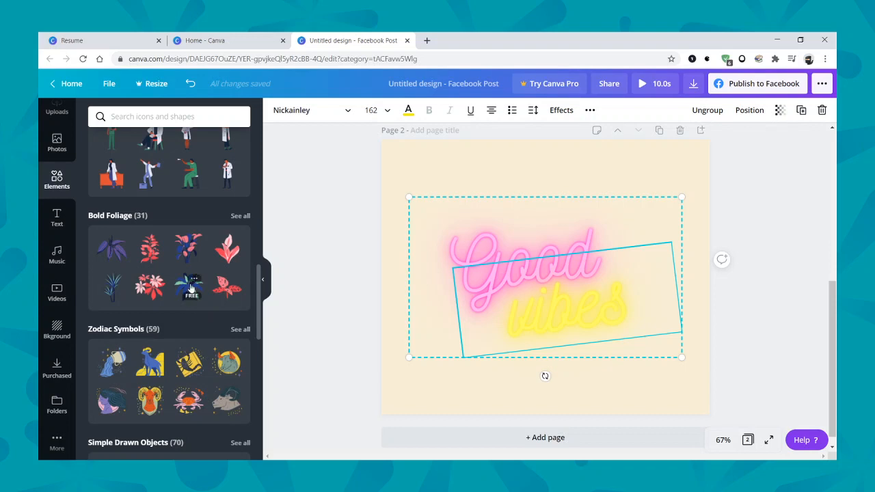
{"action": "left_click", "coordinate": [241, 217]}
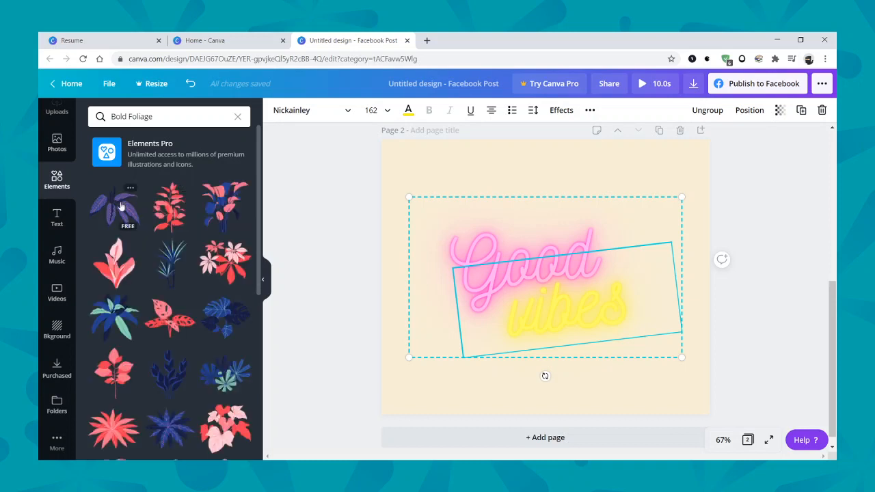
{"action": "scroll", "coordinate": [151, 252], "scroll_direction": "down", "scroll_amount": 2}
{"action": "scroll", "coordinate": [153, 257], "scroll_direction": "down", "scroll_amount": 2}
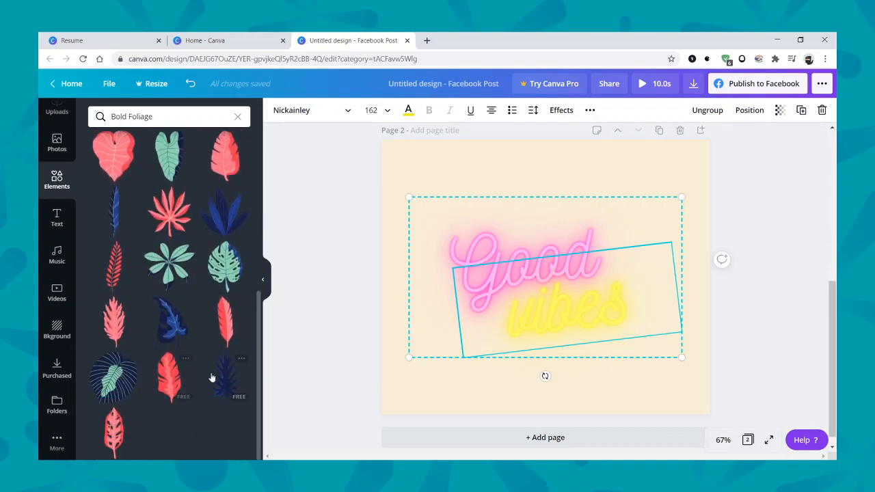
{"action": "left_click", "coordinate": [171, 264]}
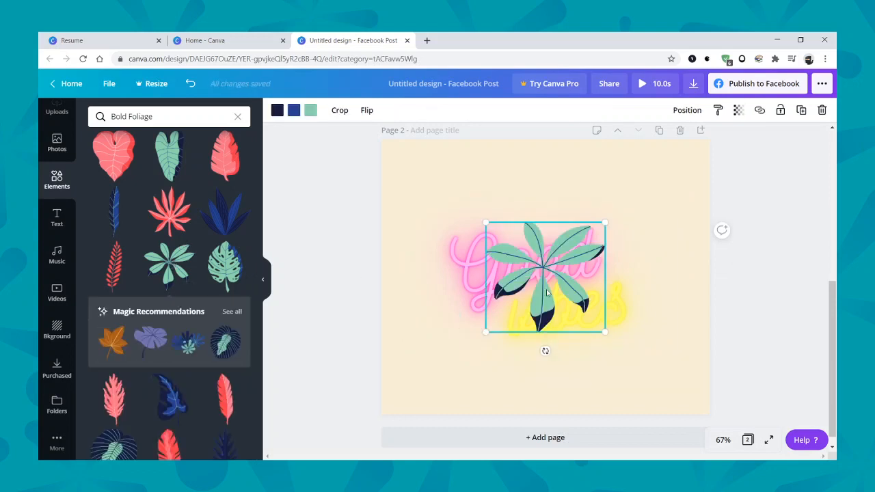
{"action": "left_click_drag", "start_coordinate": [547, 295], "coordinate": [469, 367]}
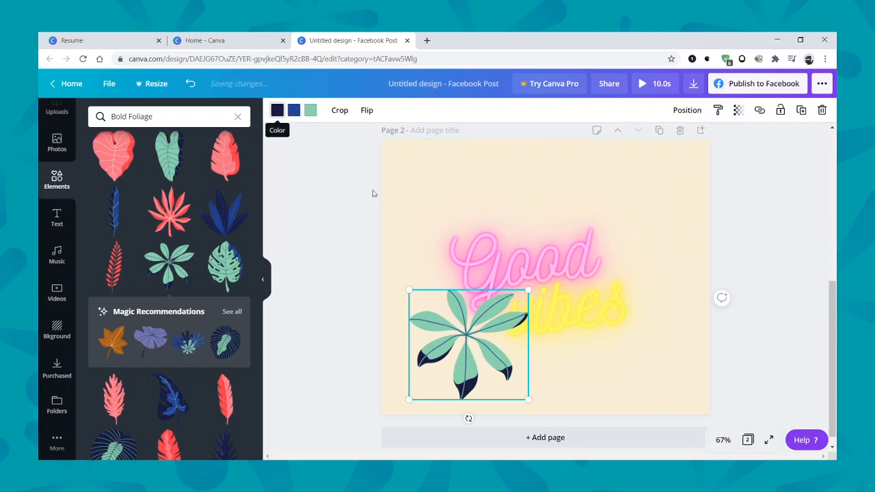
- Place the pink rose petals photo on page 2 and try its Tint adjustment, leaving the value at 0
{"action": "left_click", "coordinate": [58, 143]}
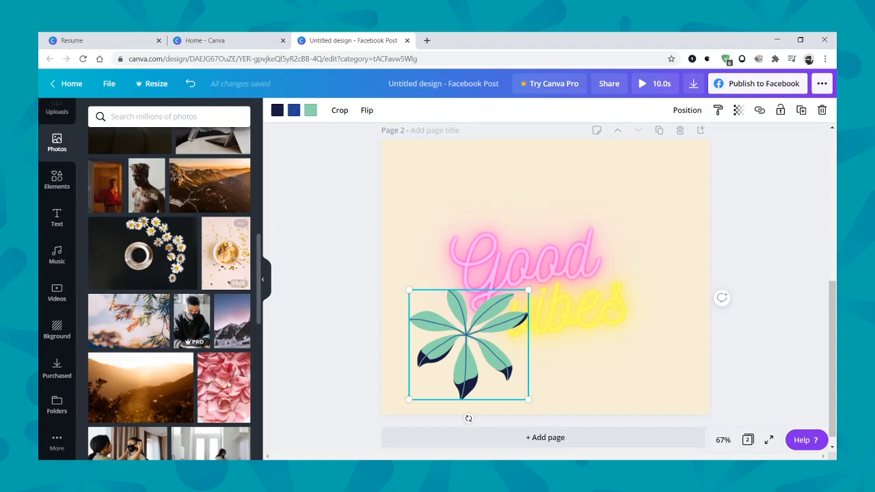
{"action": "left_click", "coordinate": [222, 384]}
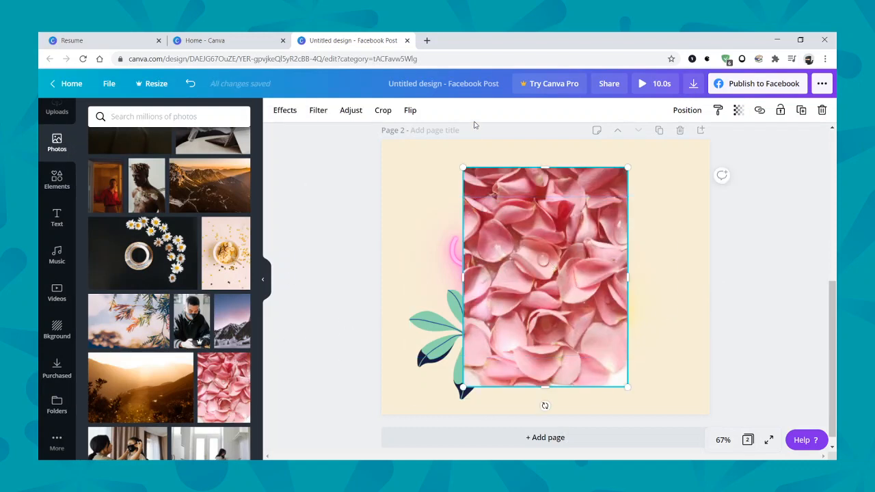
{"action": "left_click", "coordinate": [354, 114]}
{"action": "mouse_move", "coordinate": [175, 199]}
{"action": "left_mouse_down"}
{"action": "mouse_move", "coordinate": [153, 198]}
{"action": "mouse_move", "coordinate": [177, 198]}
{"action": "left_mouse_up"}
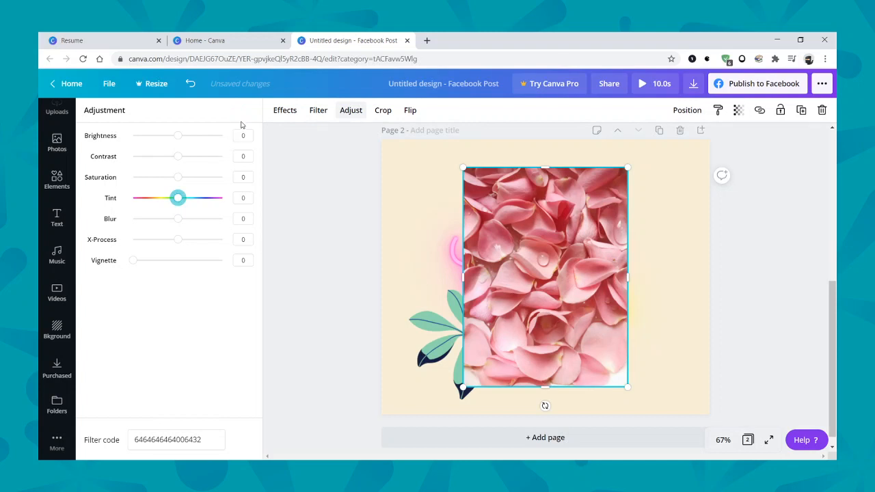
- Try the Greyscale filter on the petals photo and set the filter back to None
{"action": "left_click", "coordinate": [316, 116]}
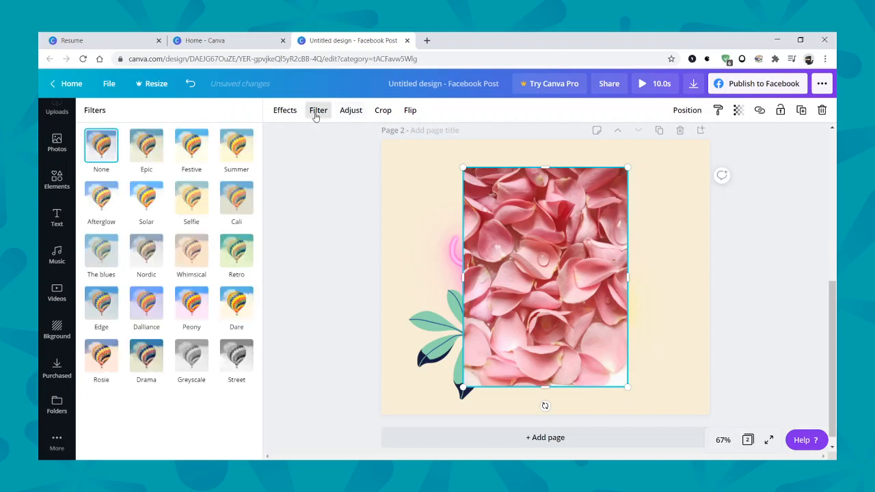
{"action": "left_click", "coordinate": [198, 361]}
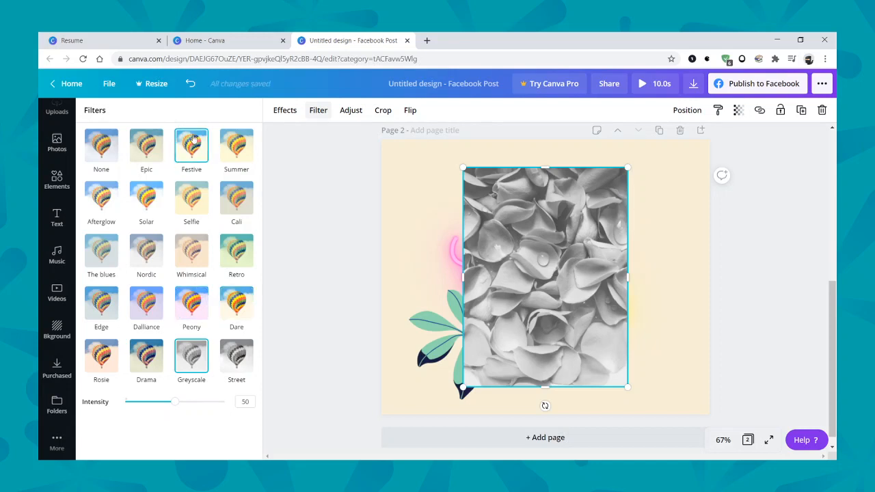
{"action": "left_click", "coordinate": [101, 156]}
- Give the petals photo the Pop Duotone effect and look over the other image effects
{"action": "left_click", "coordinate": [285, 111]}
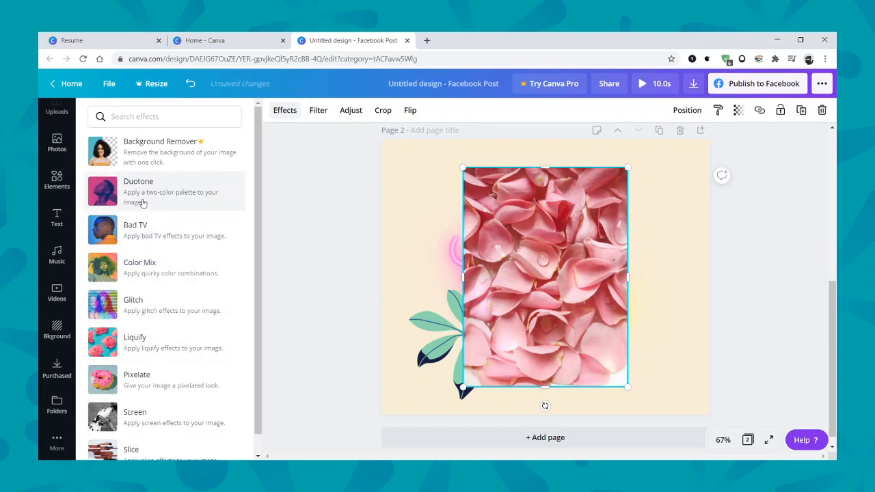
{"action": "left_click", "coordinate": [159, 199]}
{"action": "left_click", "coordinate": [186, 447]}
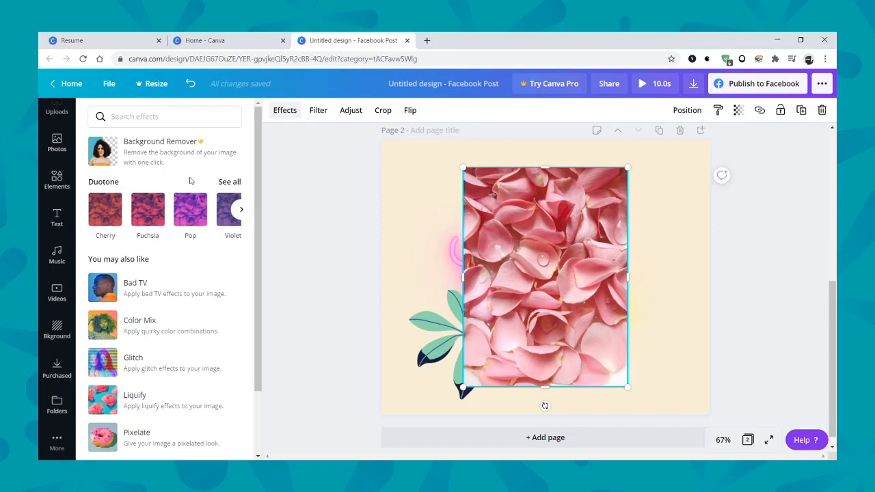
{"action": "left_click", "coordinate": [189, 219]}
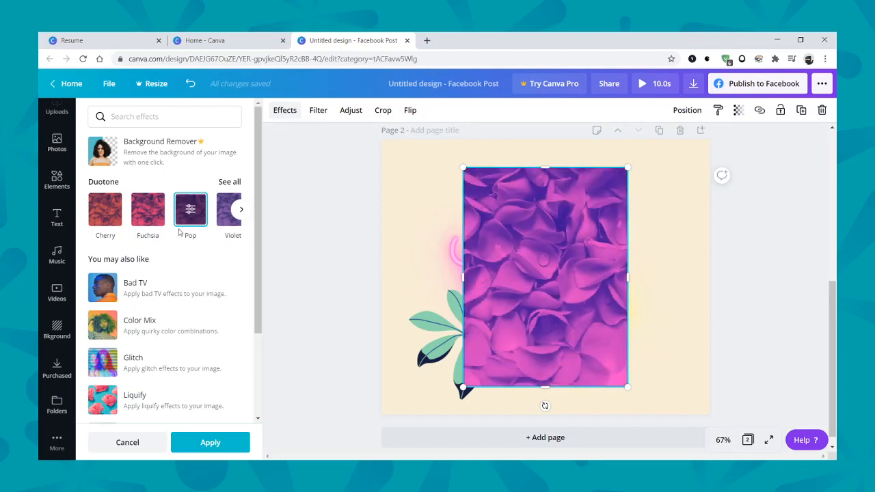
{"action": "scroll", "coordinate": [153, 332], "scroll_direction": "down", "scroll_amount": 3}
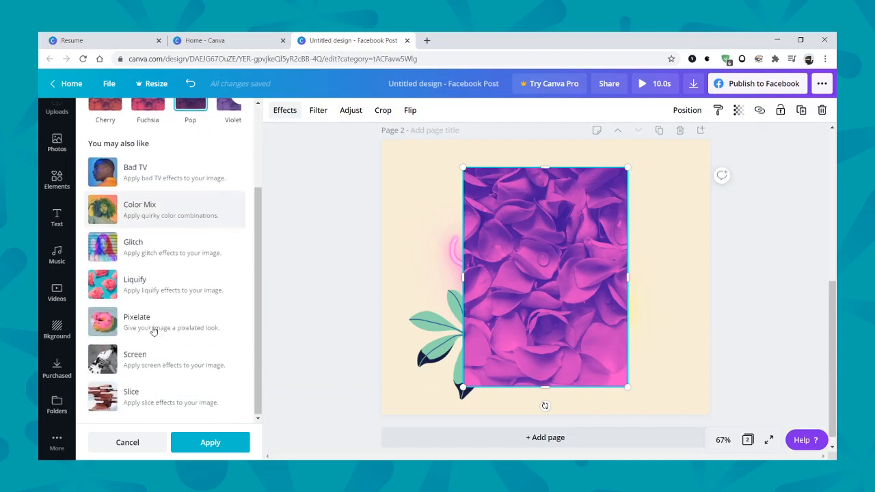
{"action": "scroll", "coordinate": [134, 273], "scroll_direction": "up", "scroll_amount": 3}
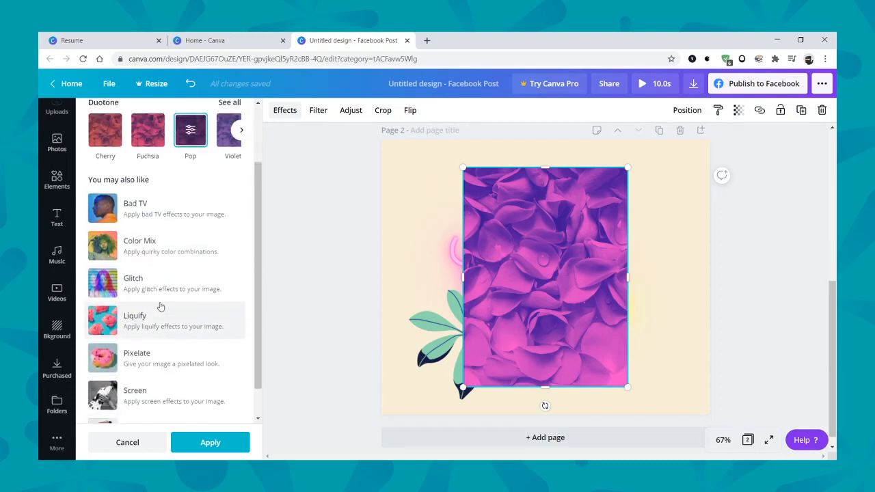
{"action": "key", "text": "Escape"}
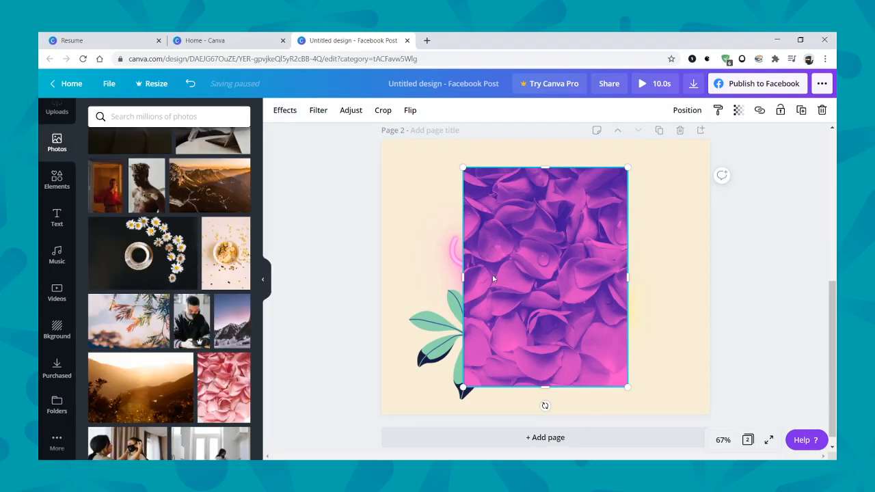
- Delete the petals photo and the green leaf from page 2
{"action": "left_click", "coordinate": [821, 111]}
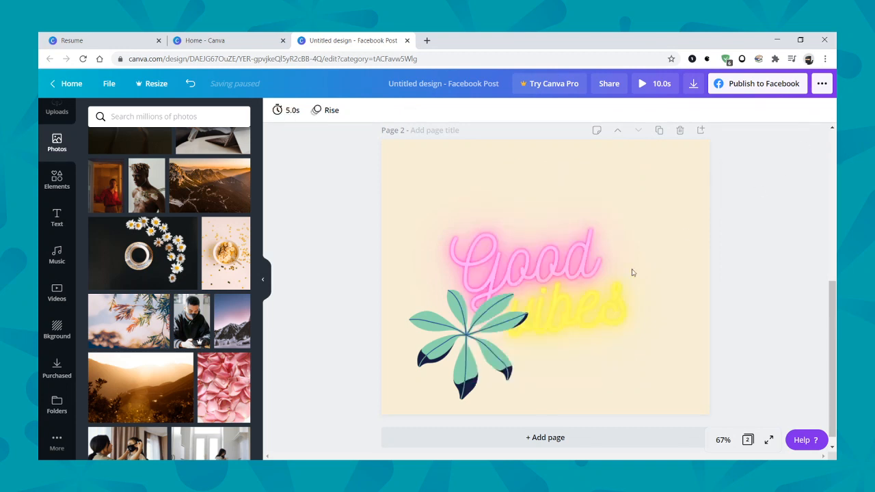
{"action": "left_click", "coordinate": [443, 344]}
{"action": "left_click", "coordinate": [822, 111]}
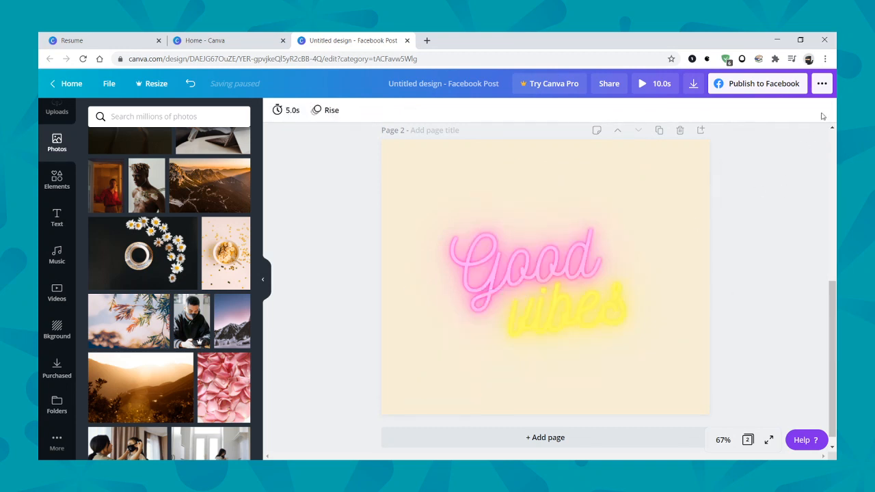
- Ungroup the neon "Good vibes" text on page 2 into separate words
{"action": "left_click", "coordinate": [601, 258]}
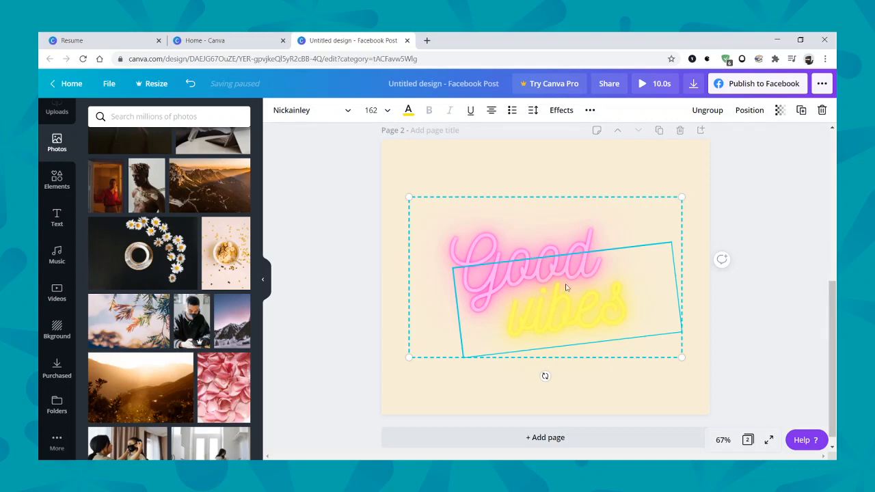
{"action": "left_click", "coordinate": [710, 110]}
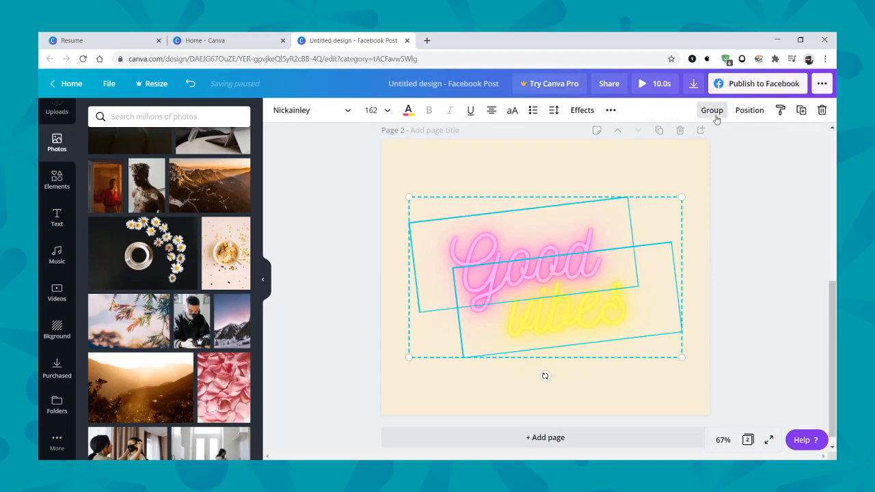
{"action": "left_click", "coordinate": [756, 231]}
- Try moving the word "vibes" on its own, and undo the move
{"action": "left_click", "coordinate": [572, 317]}
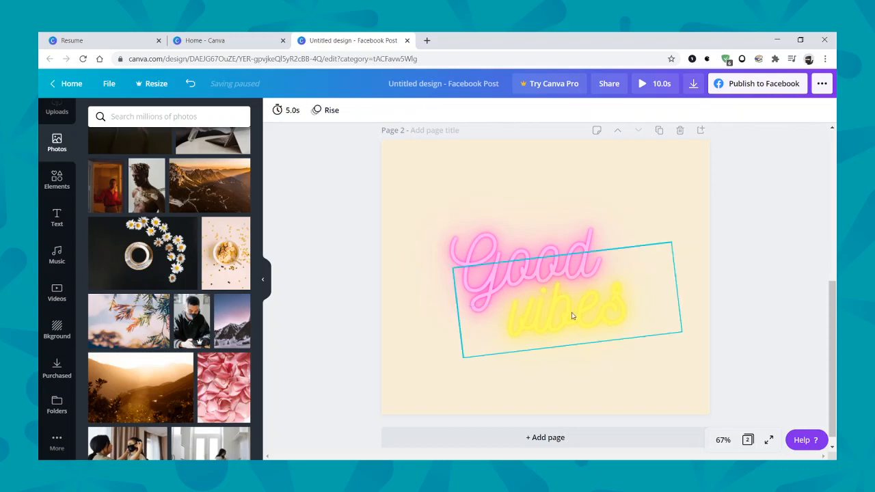
{"action": "left_click_drag", "start_coordinate": [469, 336], "coordinate": [559, 309]}
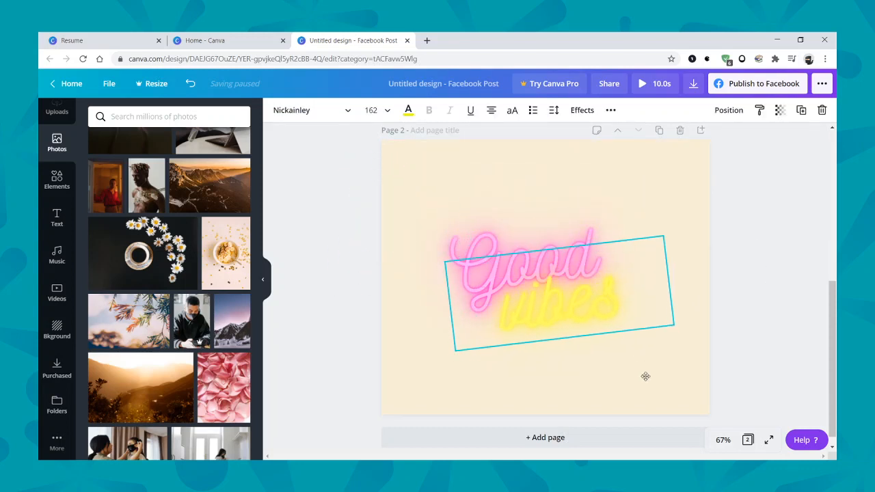
{"action": "left_click", "coordinate": [190, 83]}
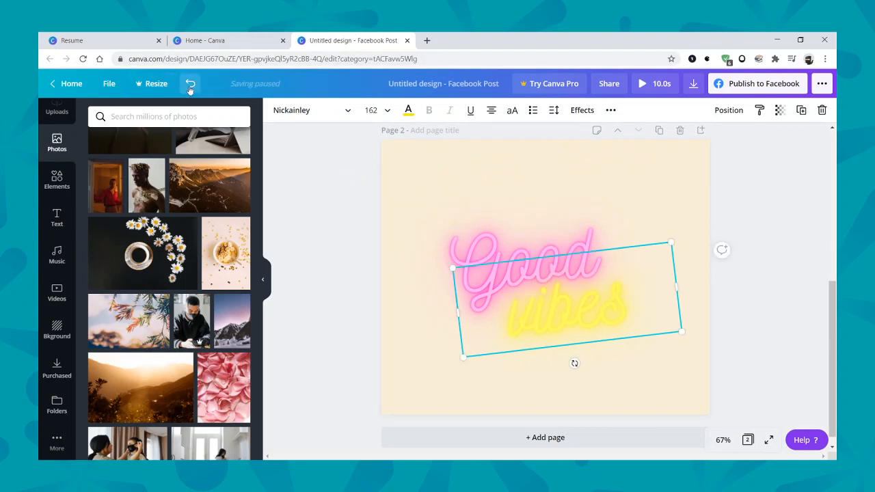
{"action": "left_click", "coordinate": [750, 319]}
- Try the Drama filter on the mountain photo on page 1 and apply the Rosie filter instead
{"action": "scroll", "coordinate": [750, 318], "scroll_direction": "up", "scroll_amount": 5}
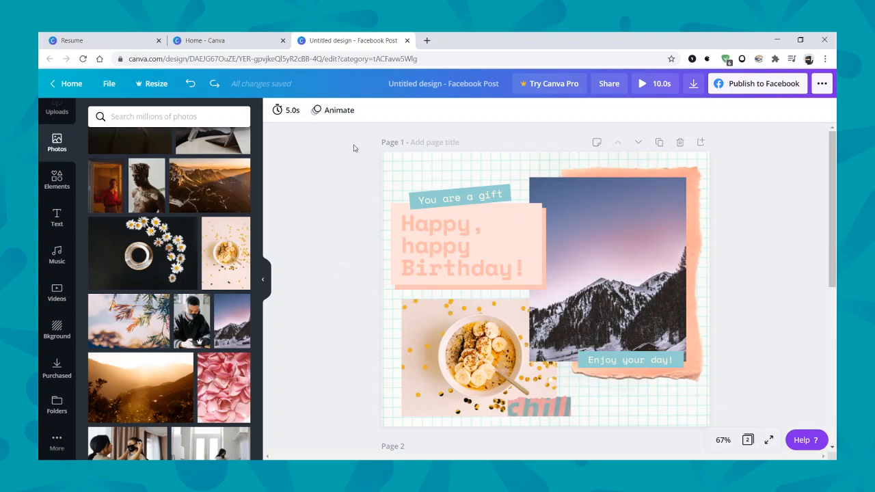
{"action": "left_click", "coordinate": [587, 250]}
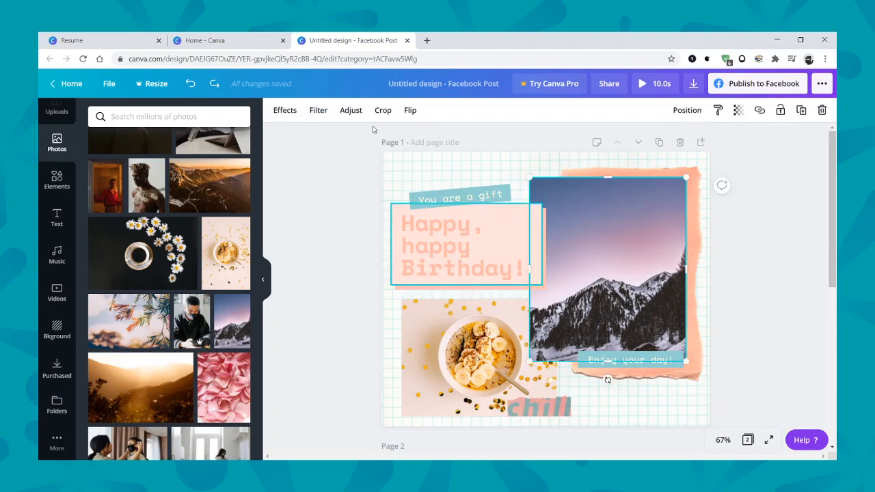
{"action": "left_click", "coordinate": [316, 111]}
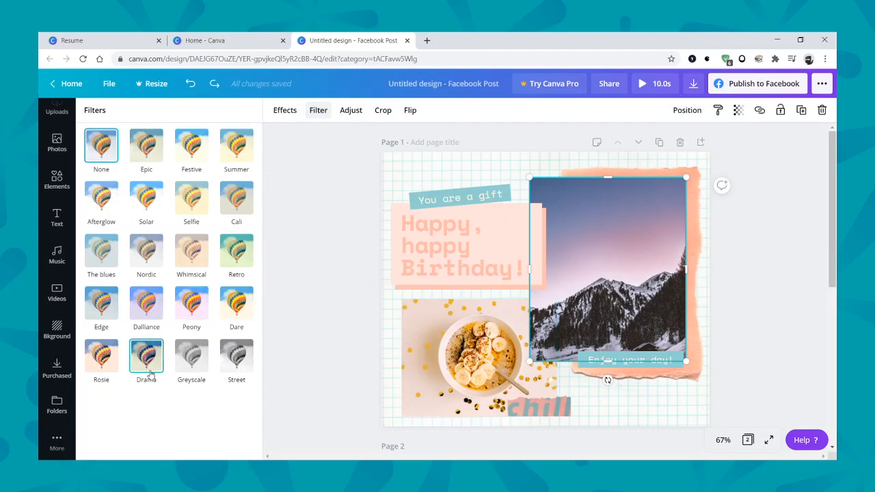
{"action": "left_click", "coordinate": [147, 374]}
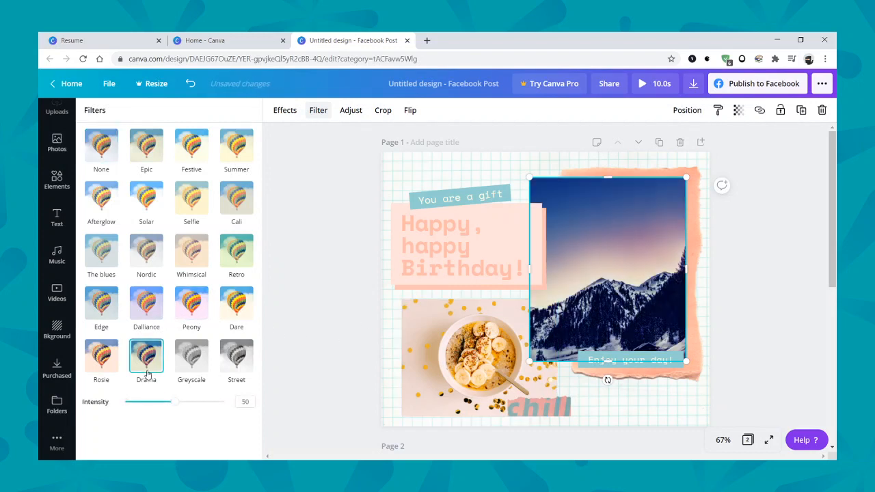
{"action": "left_click", "coordinate": [101, 350]}
{"action": "left_click", "coordinate": [328, 310]}
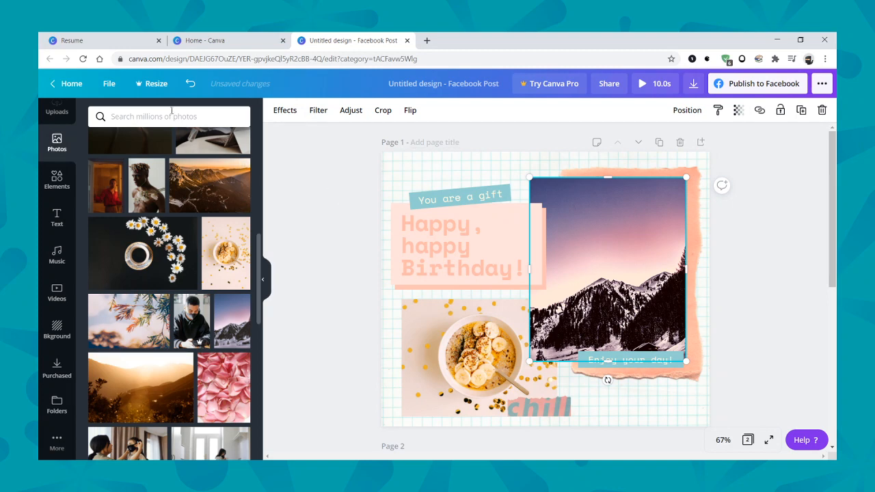
- Leave the design for the home page and look over the recommended design types and saved designs
{"action": "left_click", "coordinate": [70, 85]}
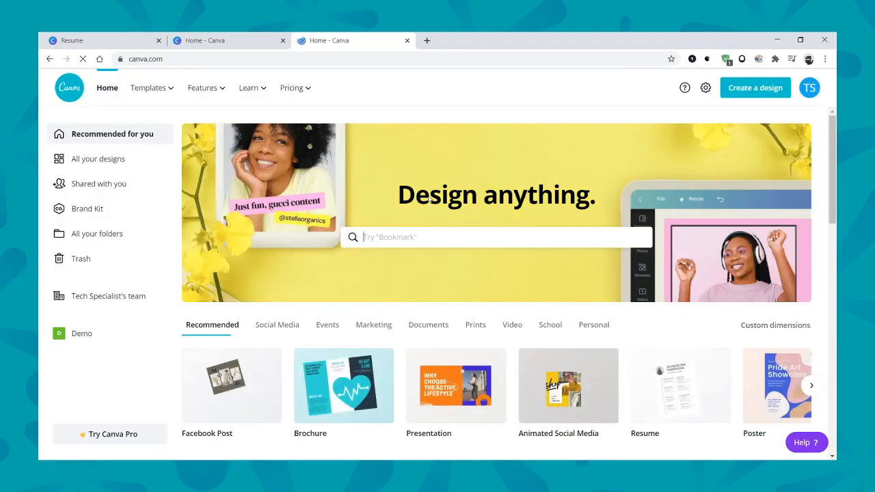
{"action": "scroll", "coordinate": [436, 198], "scroll_direction": "down", "scroll_amount": 2}
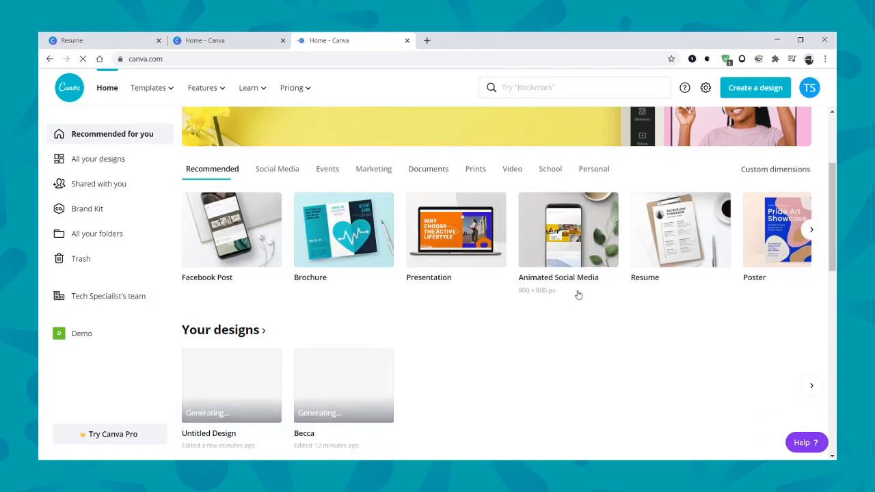
{"action": "scroll", "coordinate": [410, 322], "scroll_direction": "up", "scroll_amount": 2}
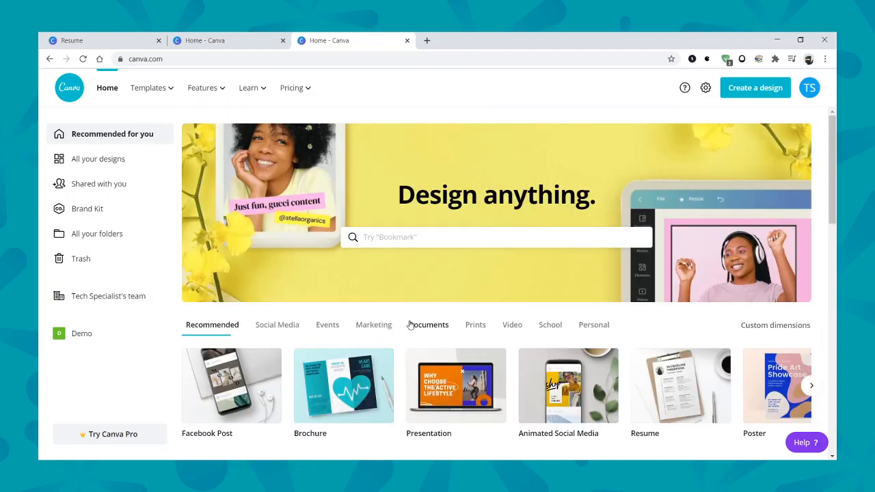